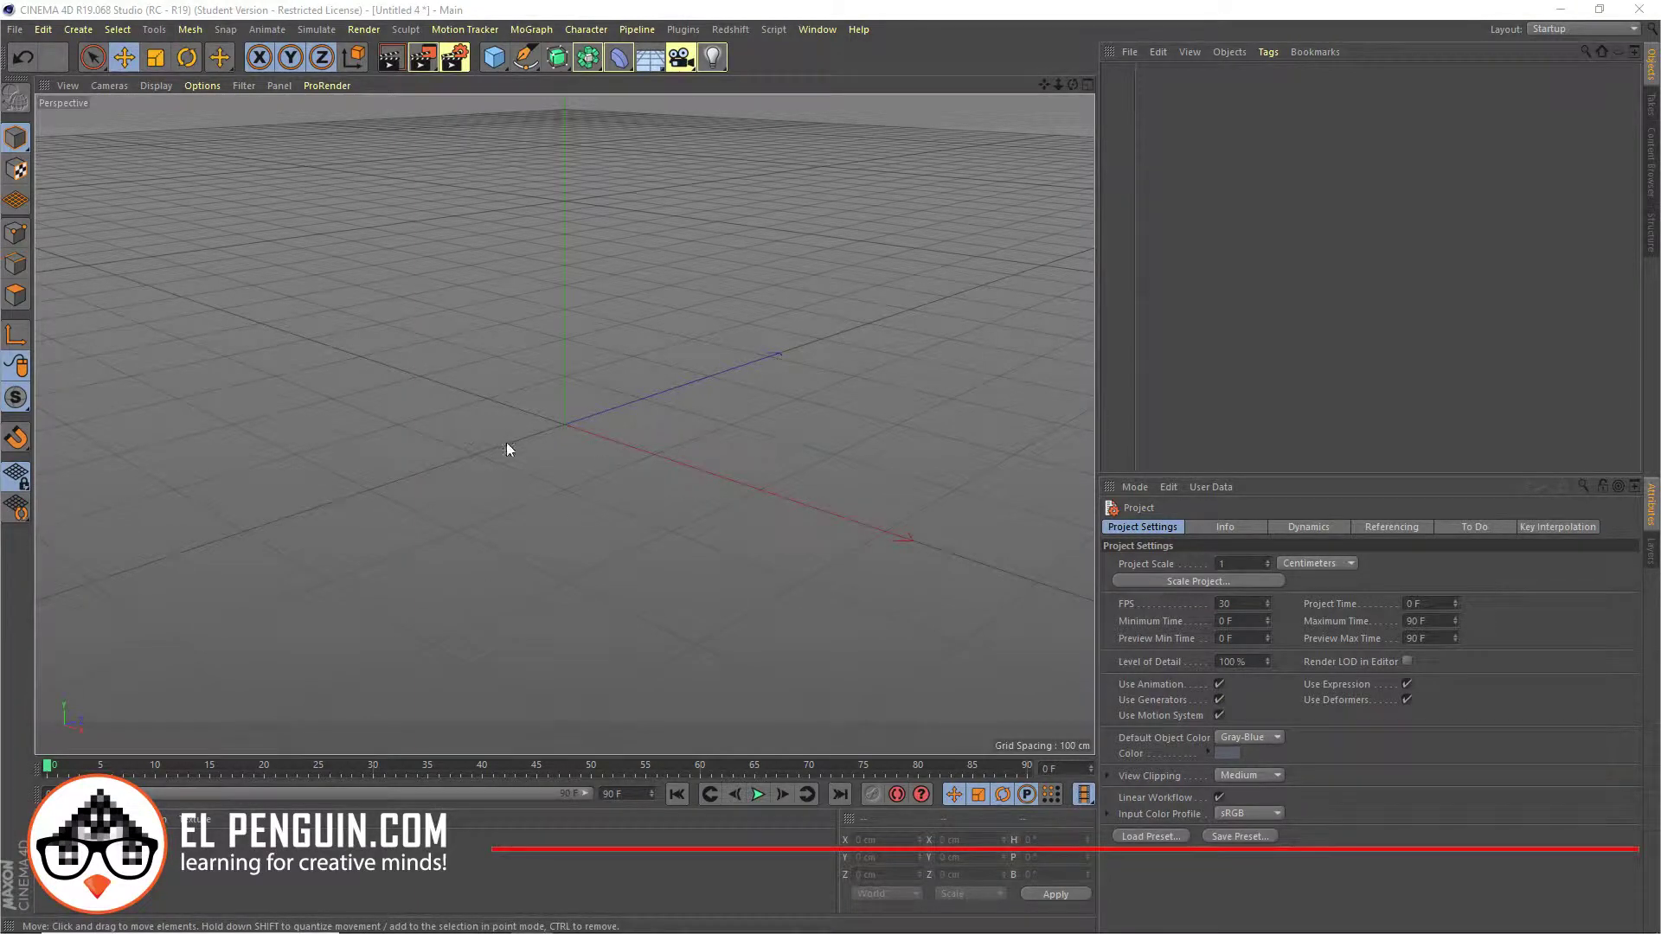
# Add a MoSpline object and orbit to see its straight 200 cm line
pyautogui.click(531, 29)
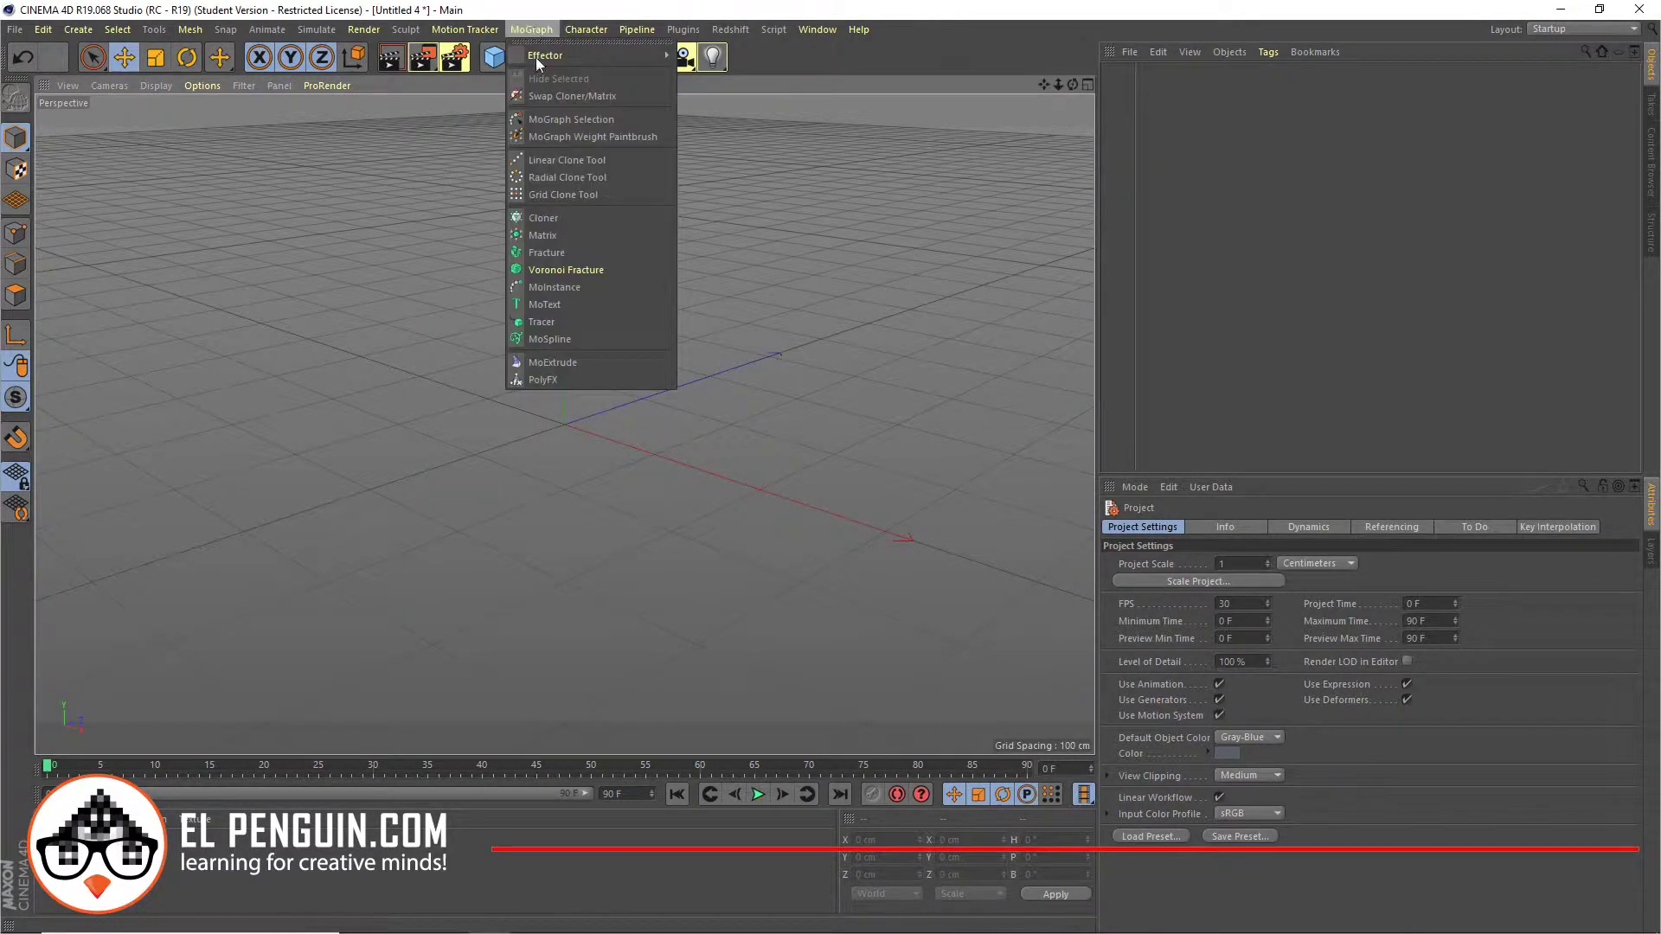
pyautogui.click(561, 338)
pyautogui.keyDown('alt'); pyautogui.moveTo(690, 461); pyautogui.dragTo(625, 476); pyautogui.keyUp('alt')
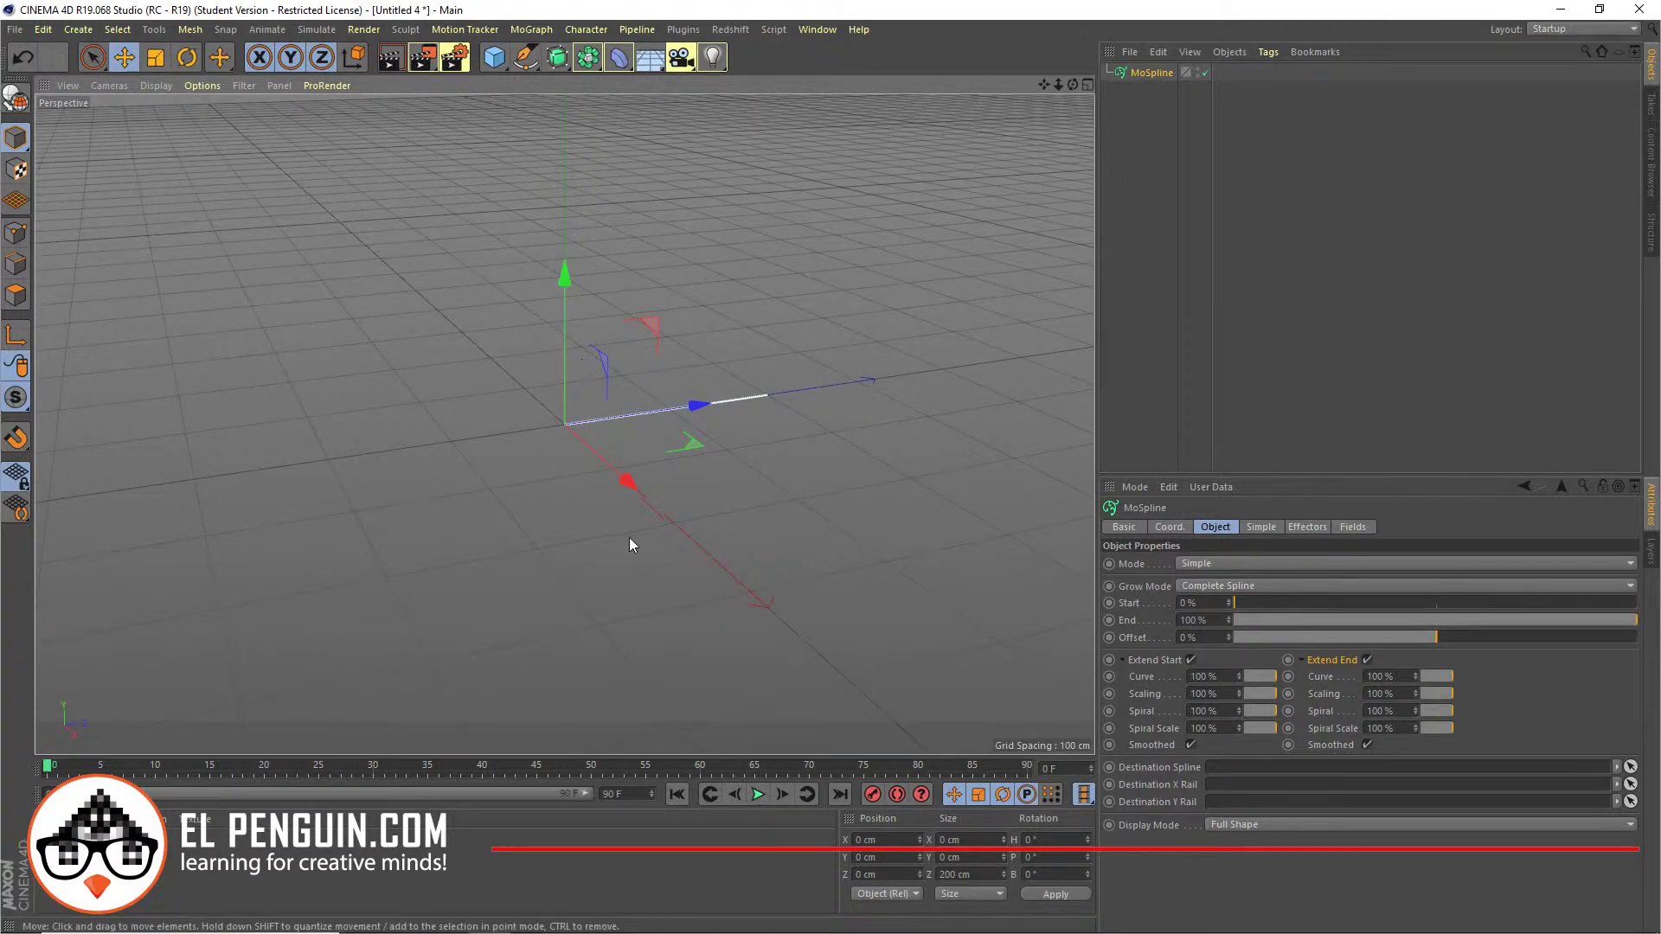
pyautogui.keyDown('alt'); pyautogui.moveTo(631, 540); pyautogui.dragTo(741, 464); pyautogui.keyUp('alt')
pyautogui.keyDown('alt'); pyautogui.moveTo(622, 424); pyautogui.dragTo(625, 490); pyautogui.keyUp('alt')
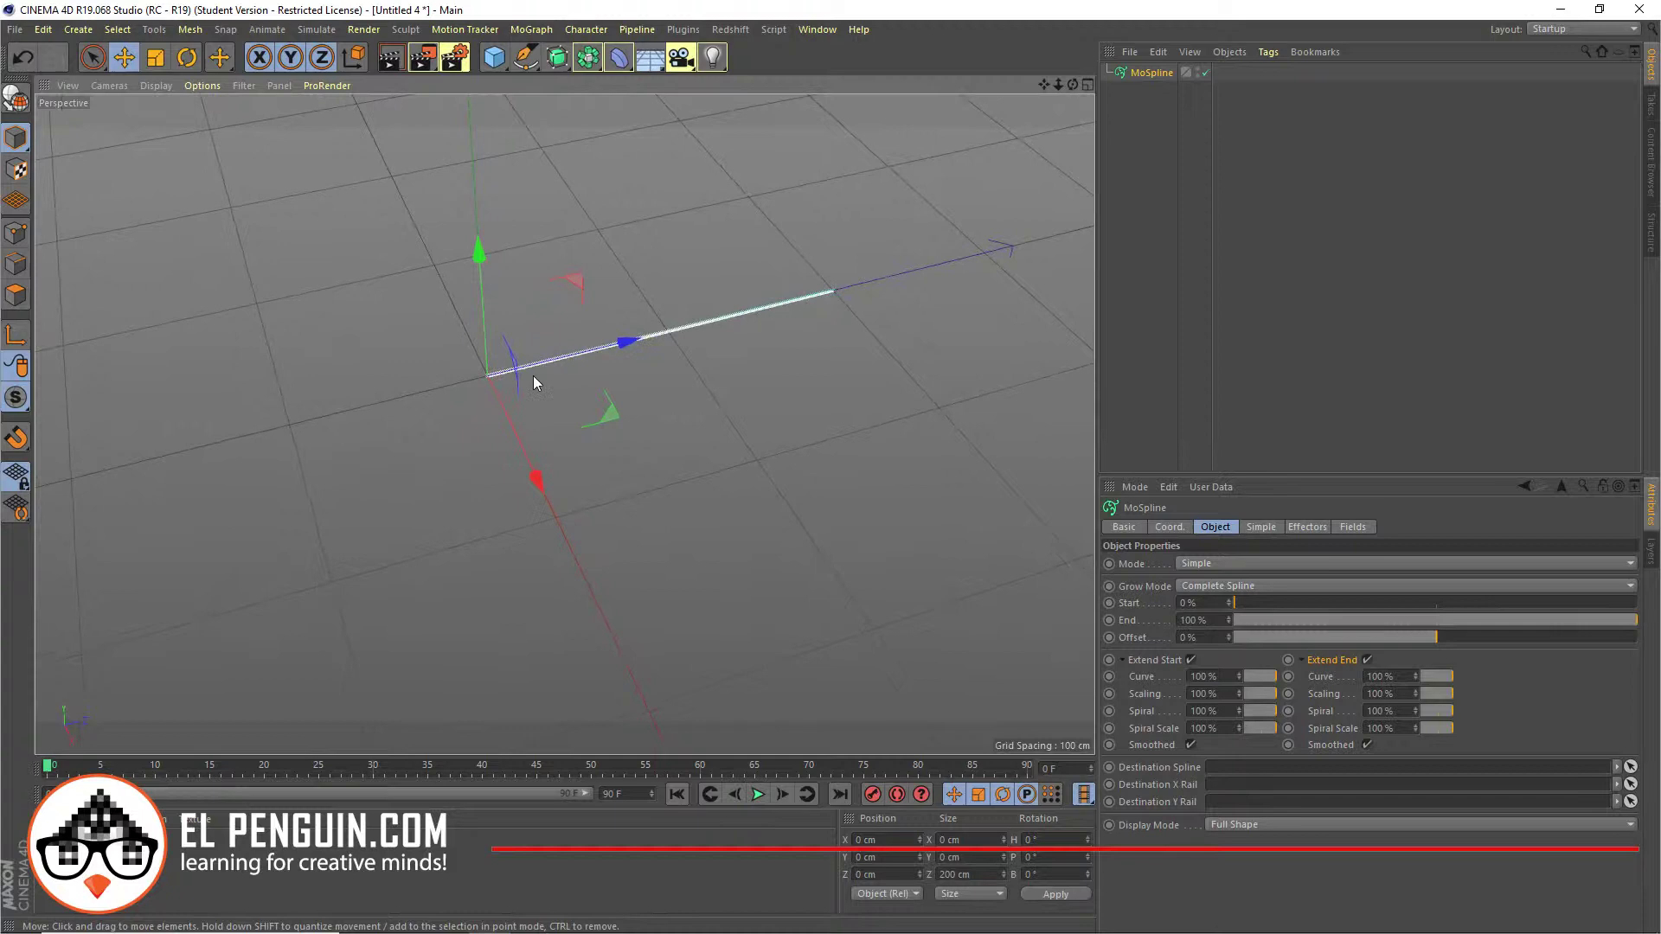
# Frame the whole spline, then test-render the view and close the preview
pyautogui.scroll(8, 528, 377)
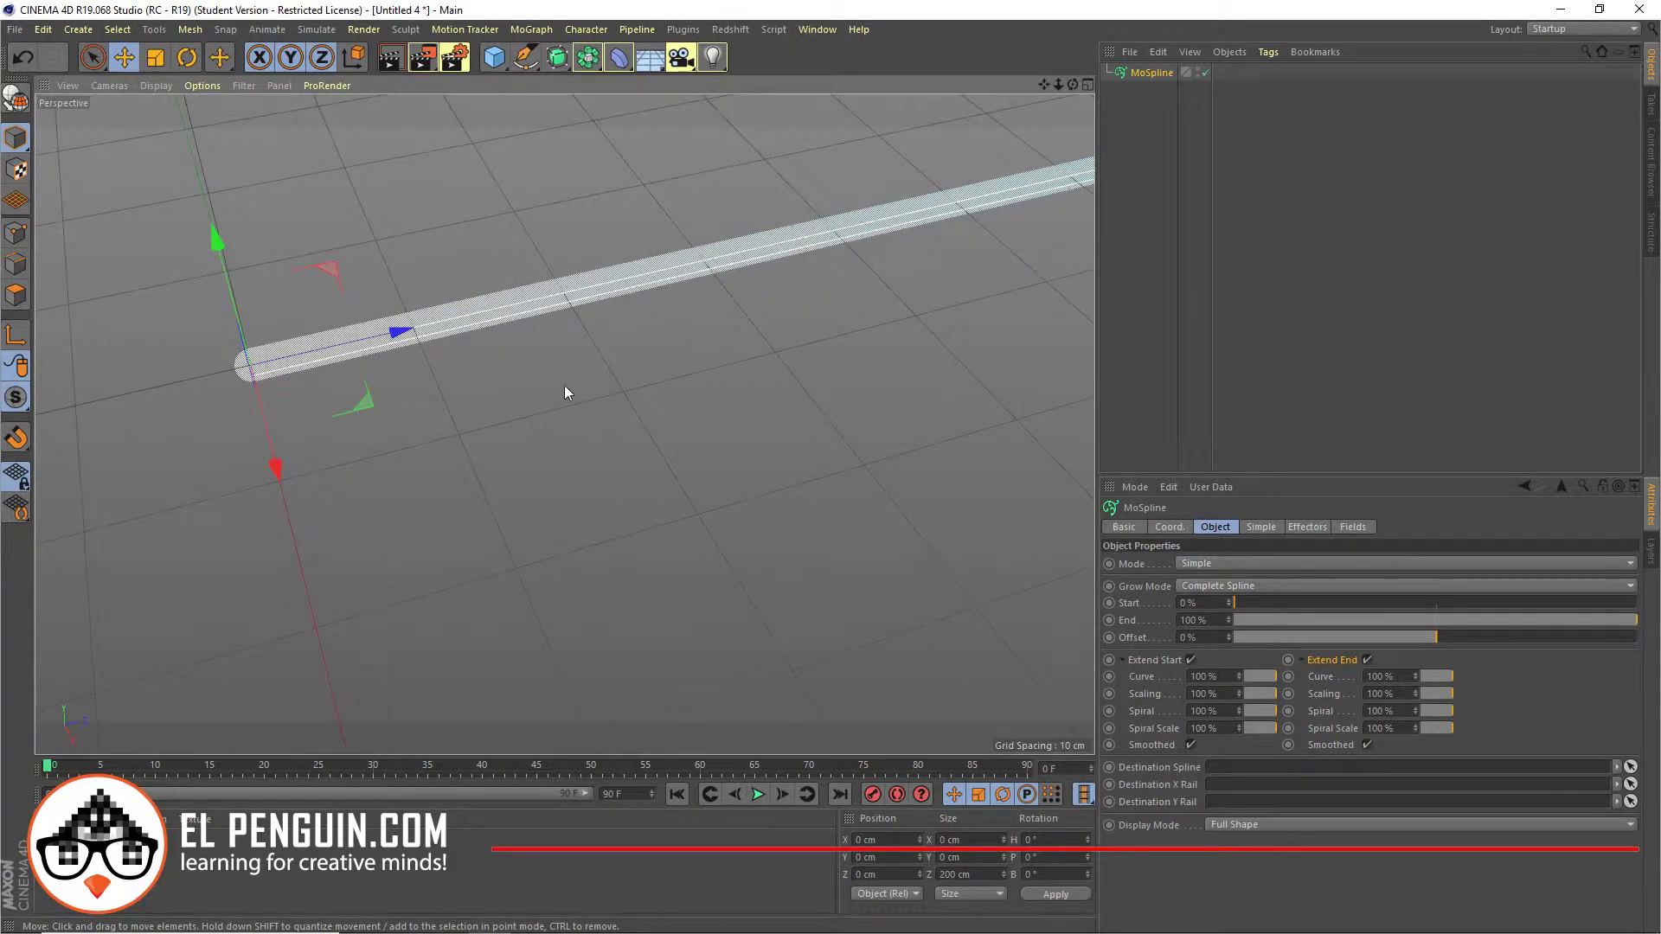
pyautogui.scroll(-8, 566, 388)
pyautogui.keyDown('alt'); pyautogui.moveTo(862, 393); pyautogui.dragTo(676, 402, button='middle'); pyautogui.keyUp('alt')
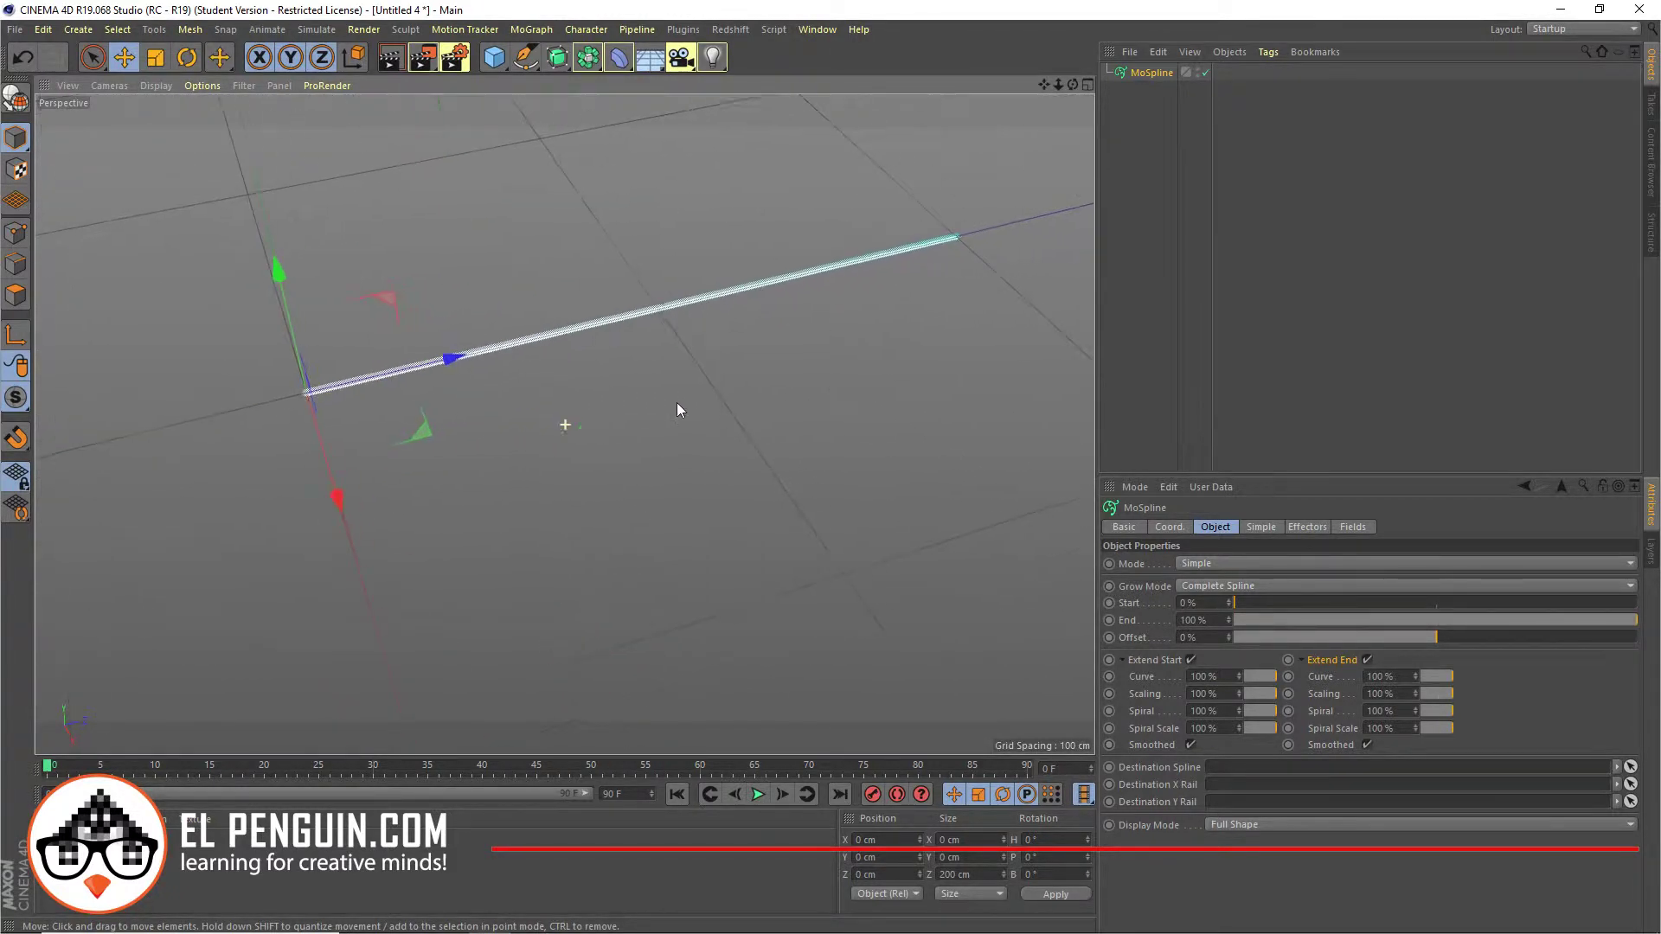
pyautogui.keyDown('alt'); pyautogui.moveTo(622, 360); pyautogui.dragTo(642, 360); pyautogui.keyUp('alt')
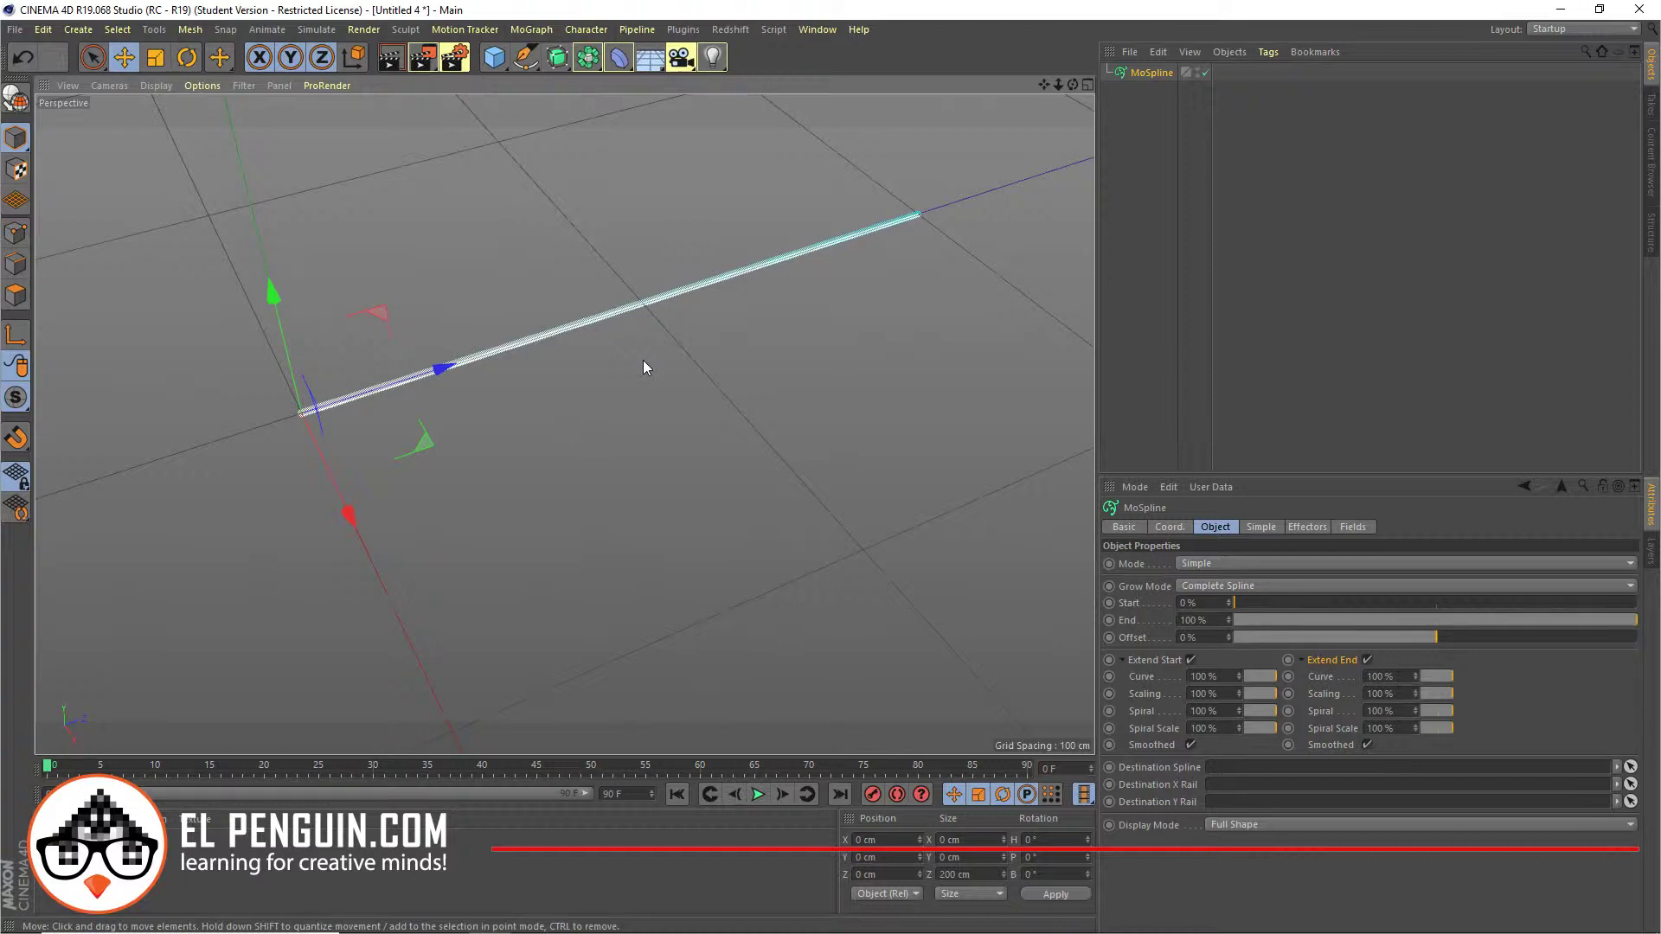
pyautogui.hotkey('shift', 'r')
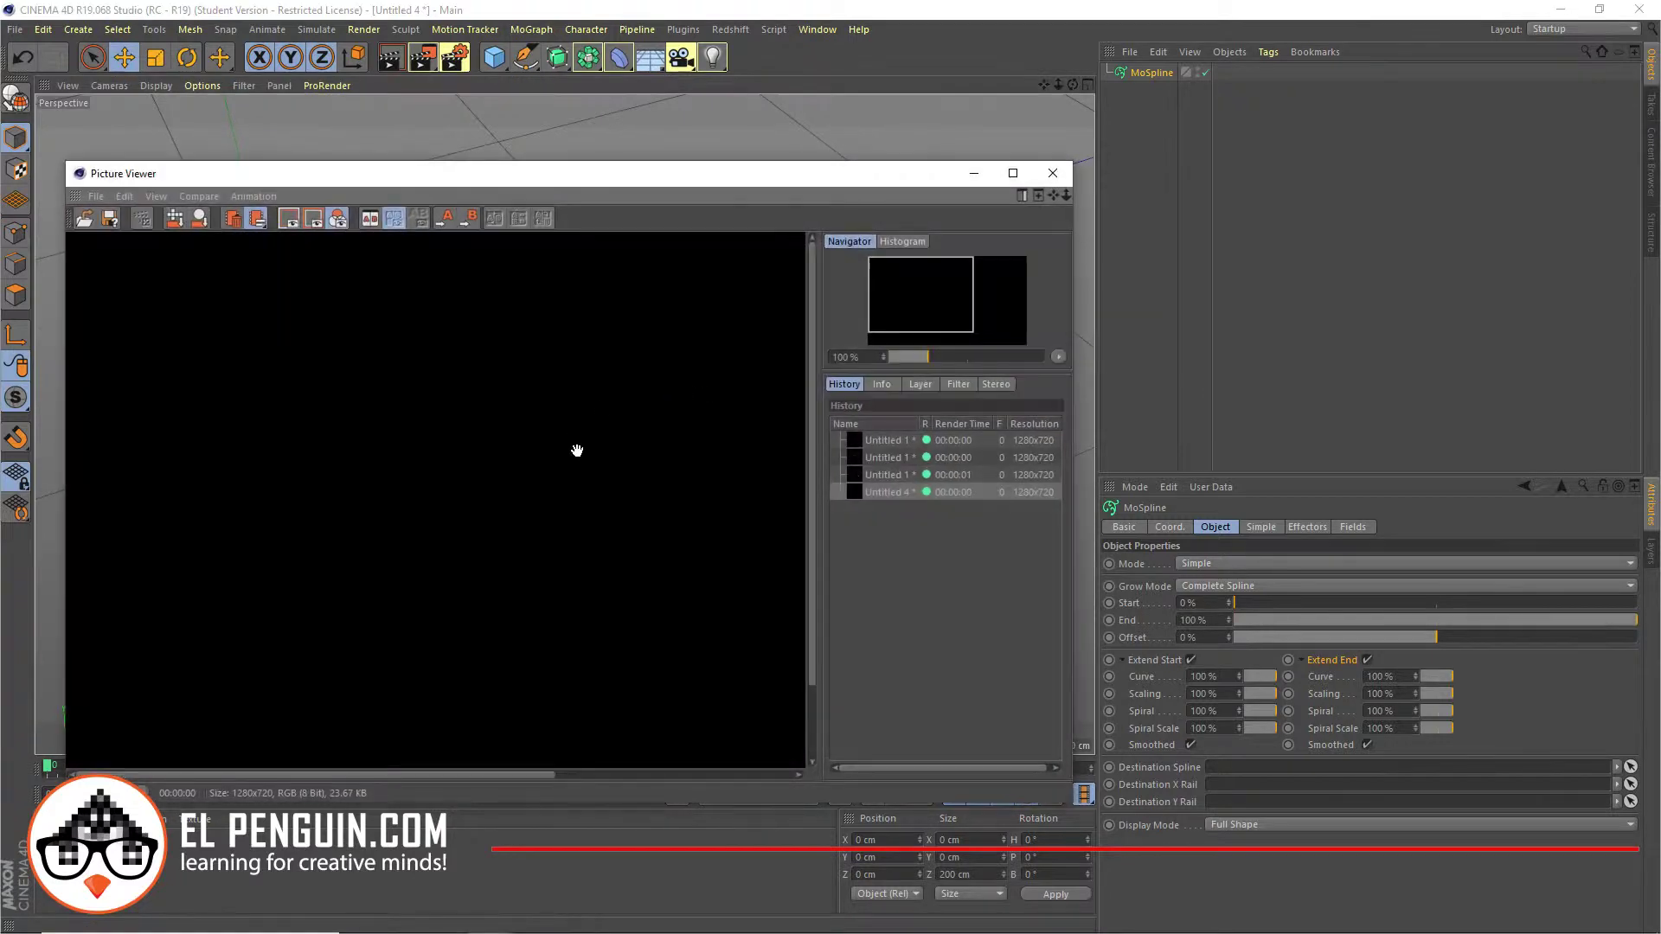
pyautogui.click(1056, 175)
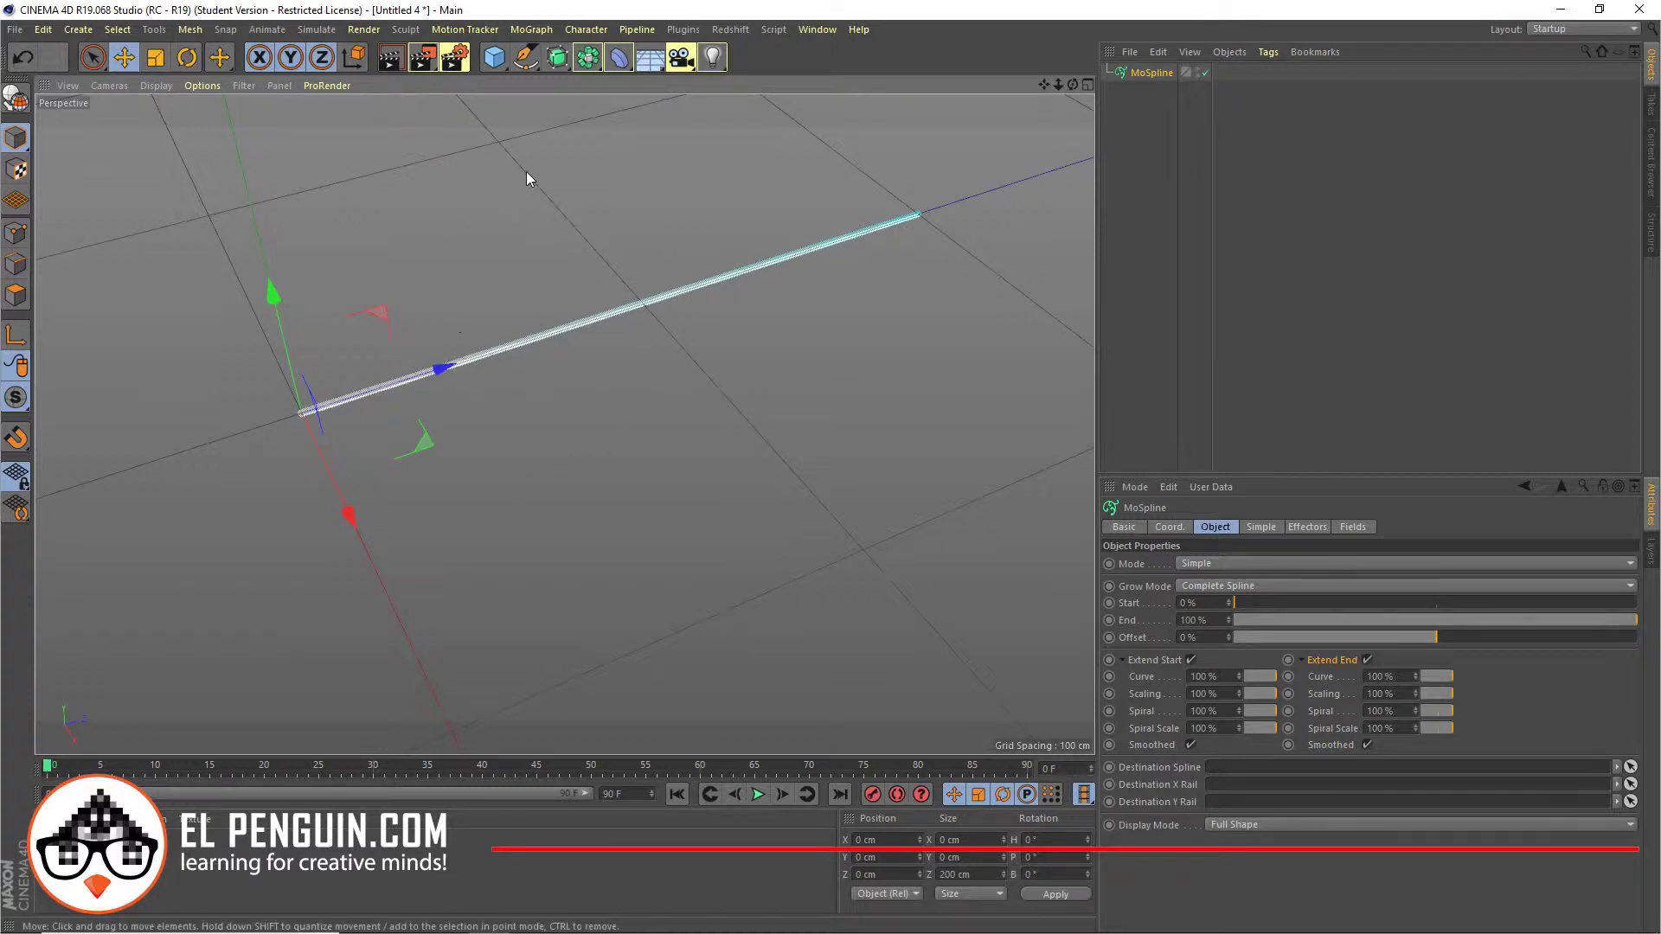
# Add a Cogwheel spline to serve as the sweep profile
pyautogui.click(524, 58)
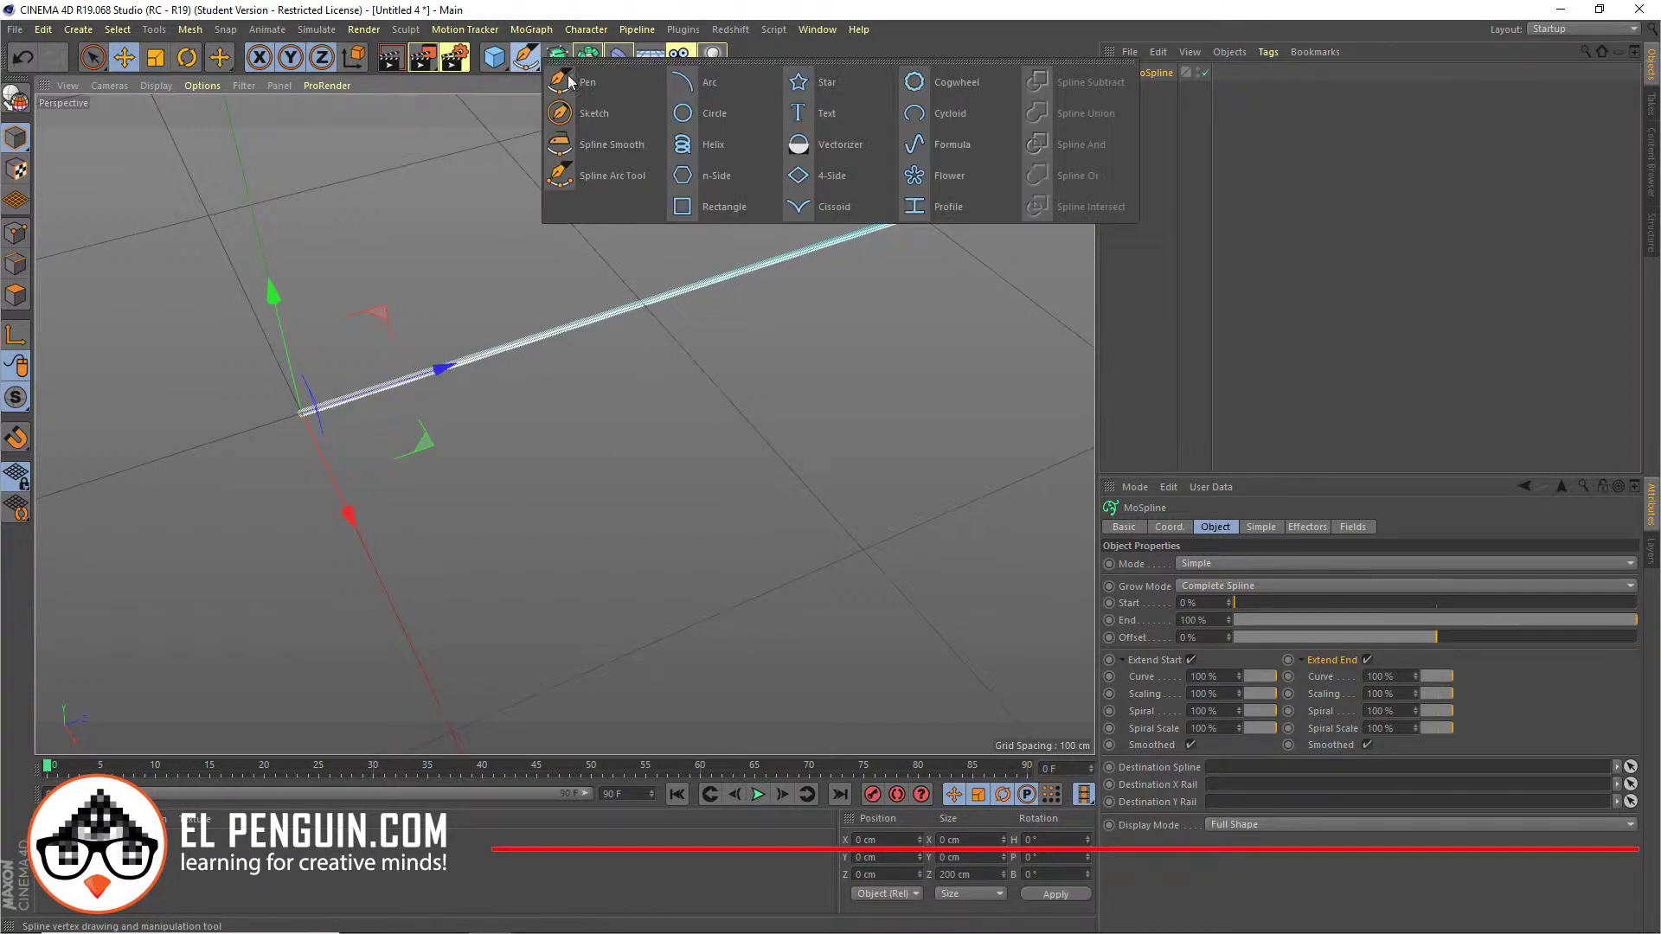
pyautogui.click(949, 90)
pyautogui.scroll(5, 667, 389)
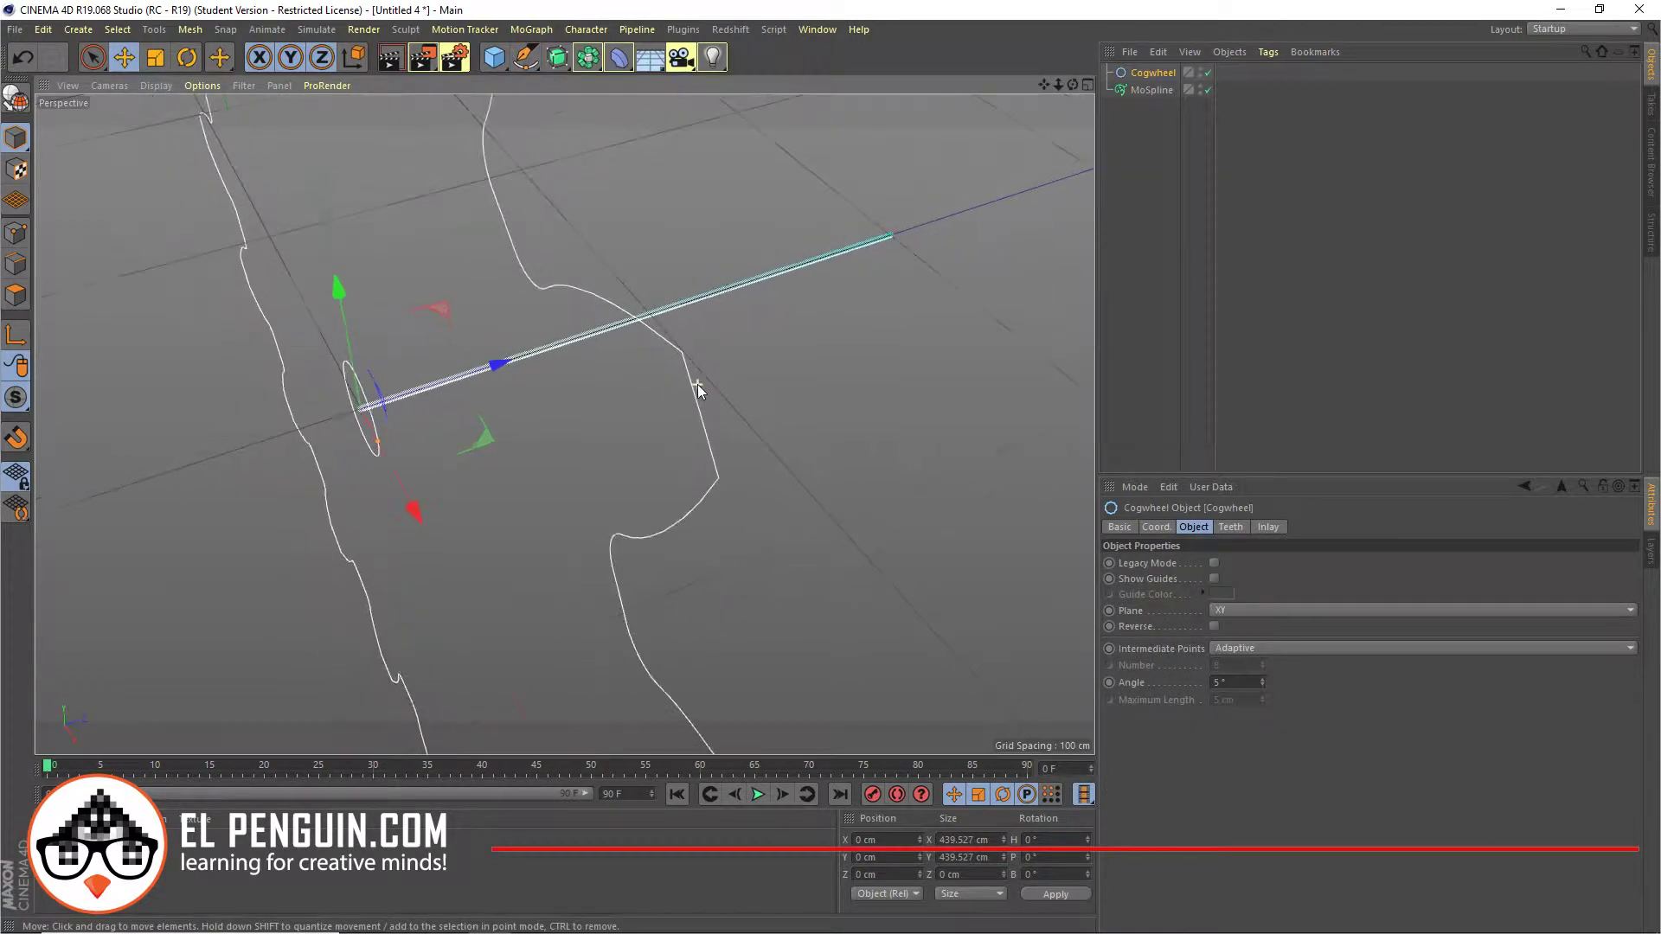
pyautogui.scroll(-5, 672, 396)
pyautogui.moveTo(672, 386)
pyautogui.keyDown('alt'); pyautogui.mouseDown()
pyautogui.moveTo(731, 377)
pyautogui.moveTo(693, 362)
pyautogui.mouseUp(); pyautogui.keyUp('alt')
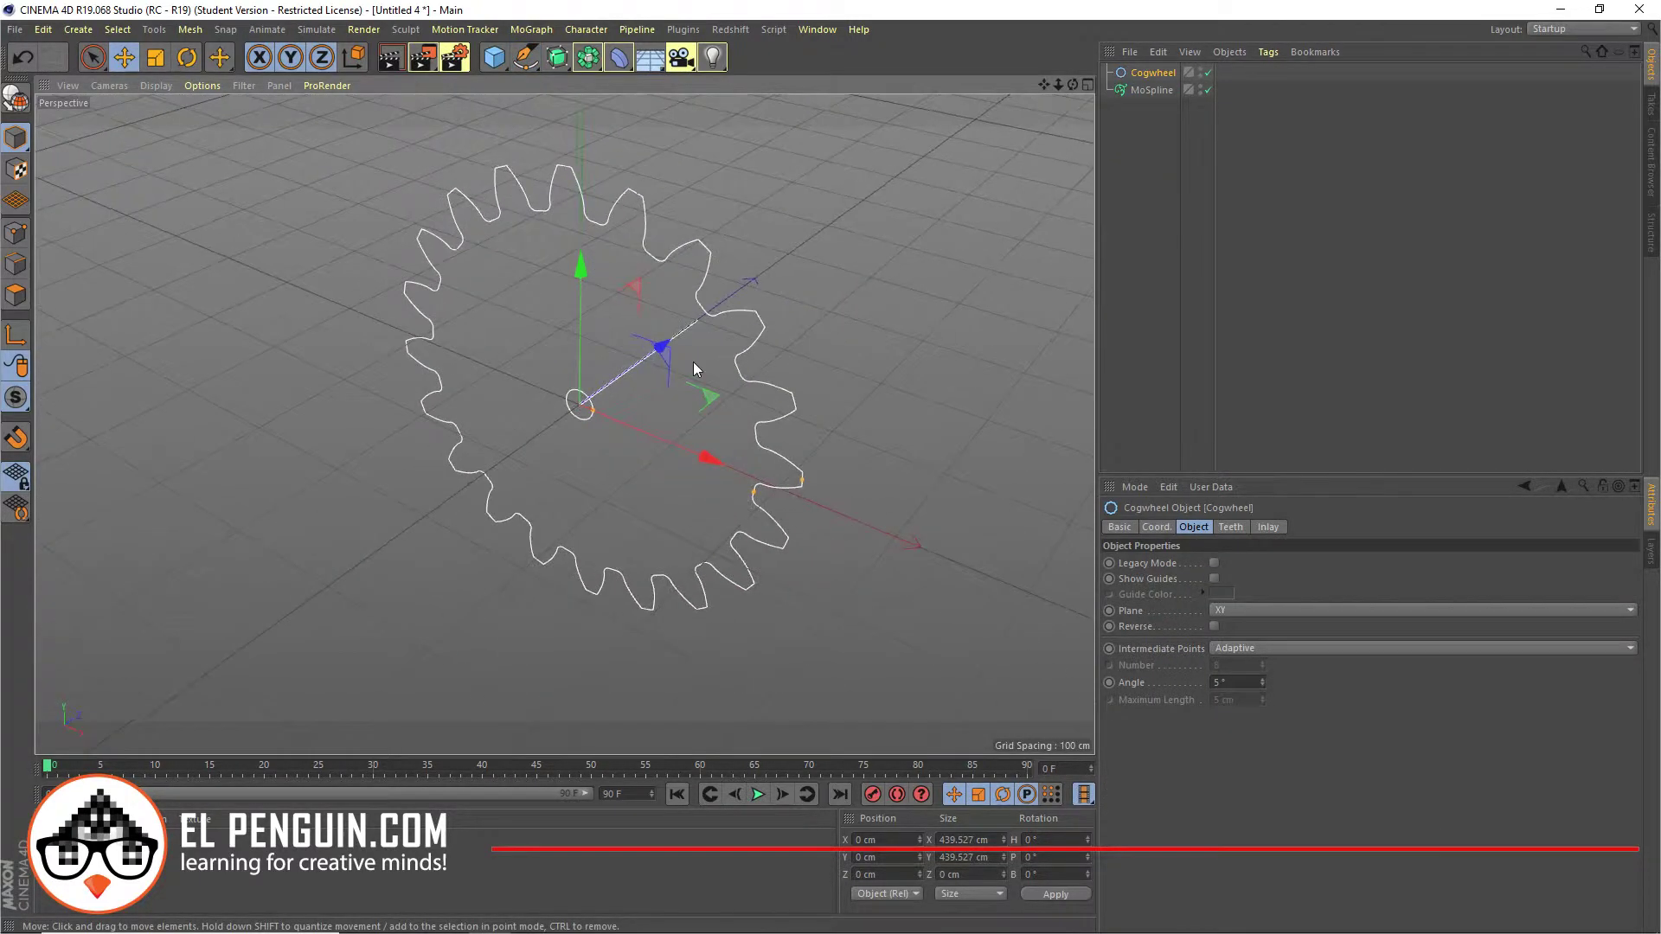
# Add a Sweep and nest the Cogwheel and MoSpline under it to form the tube
pyautogui.click(560, 63)
pyautogui.click(625, 144)
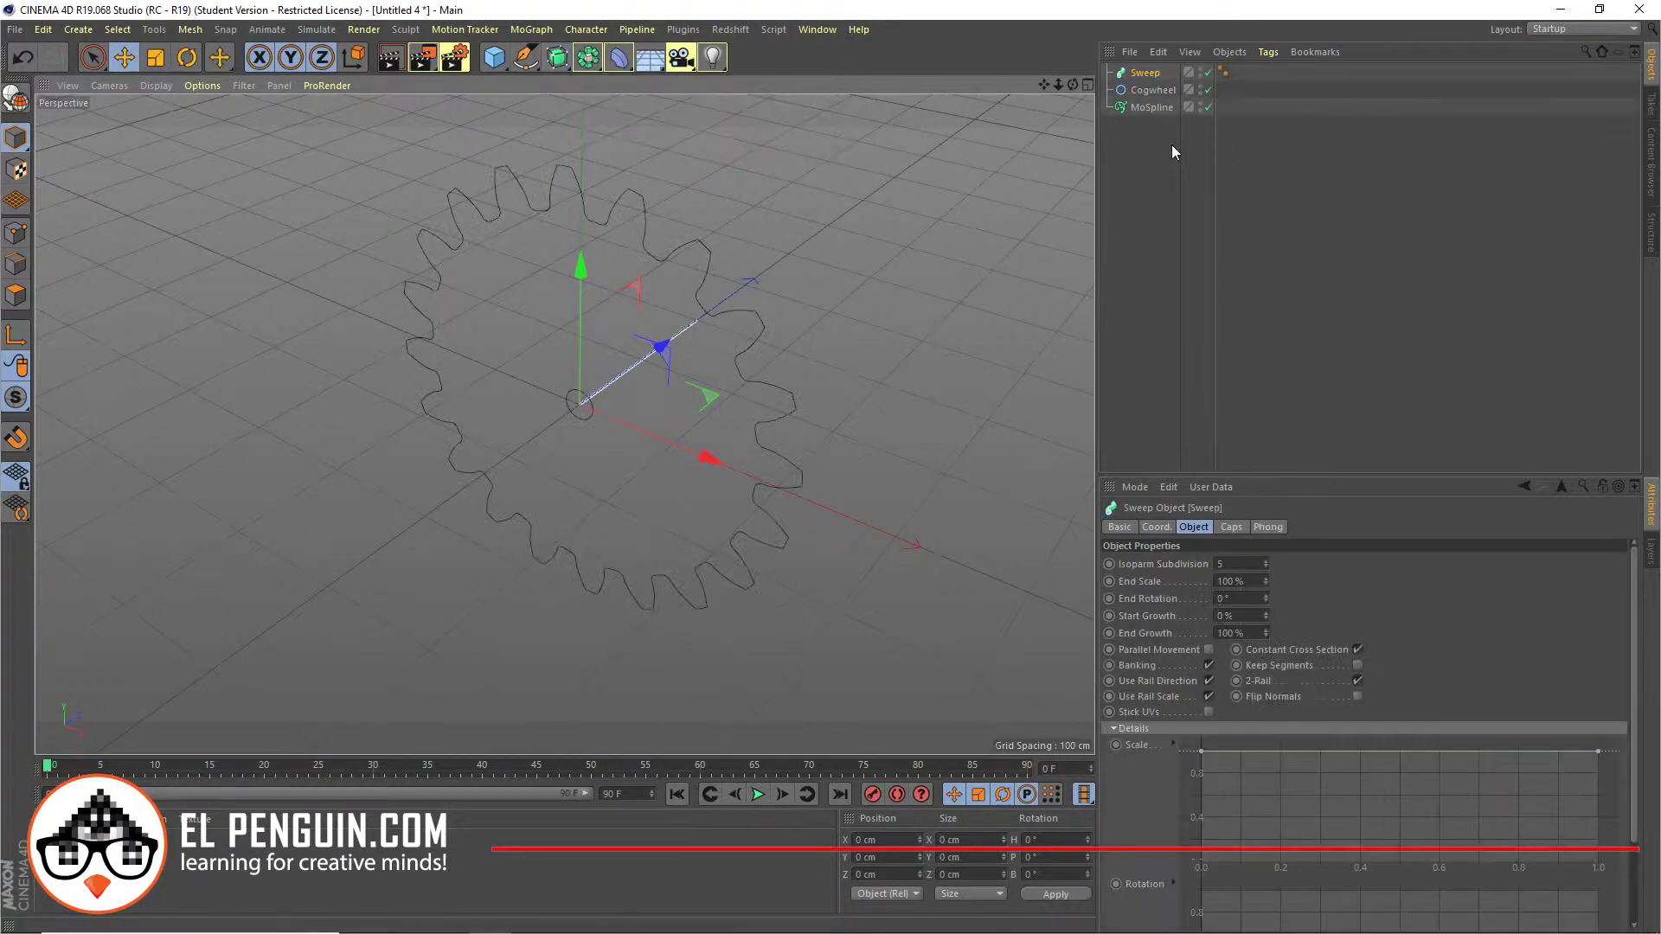
pyautogui.moveTo(1140, 136); pyautogui.dragTo(1151, 78)
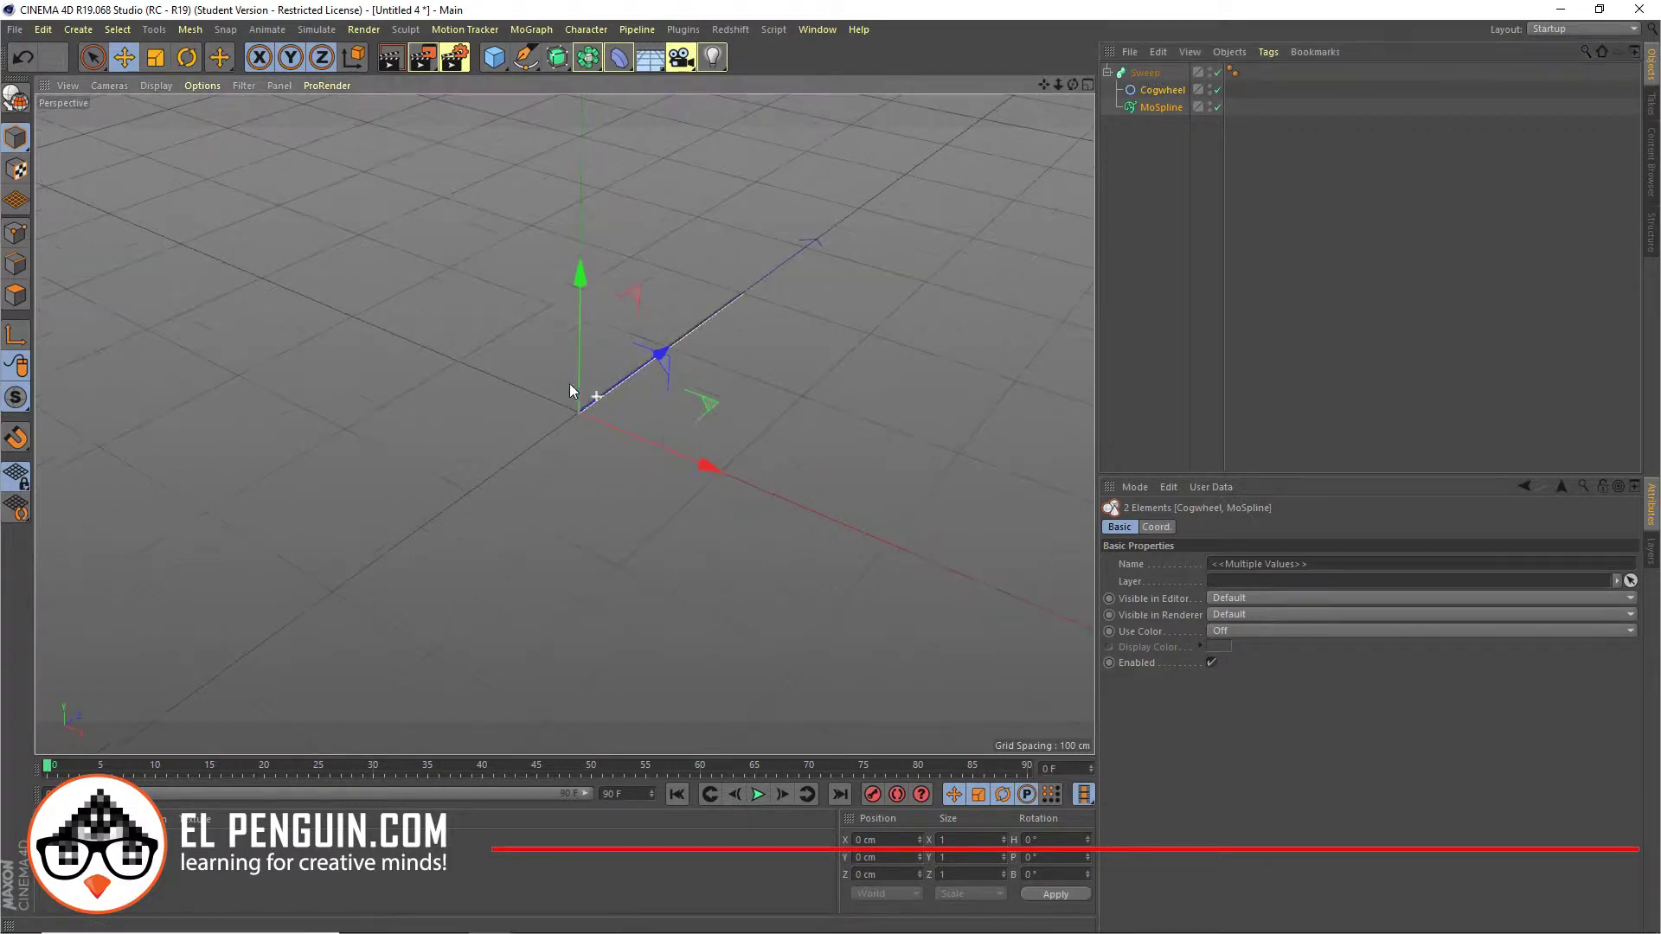
pyautogui.scroll(5, 589, 424)
pyautogui.scroll(3, 604, 440)
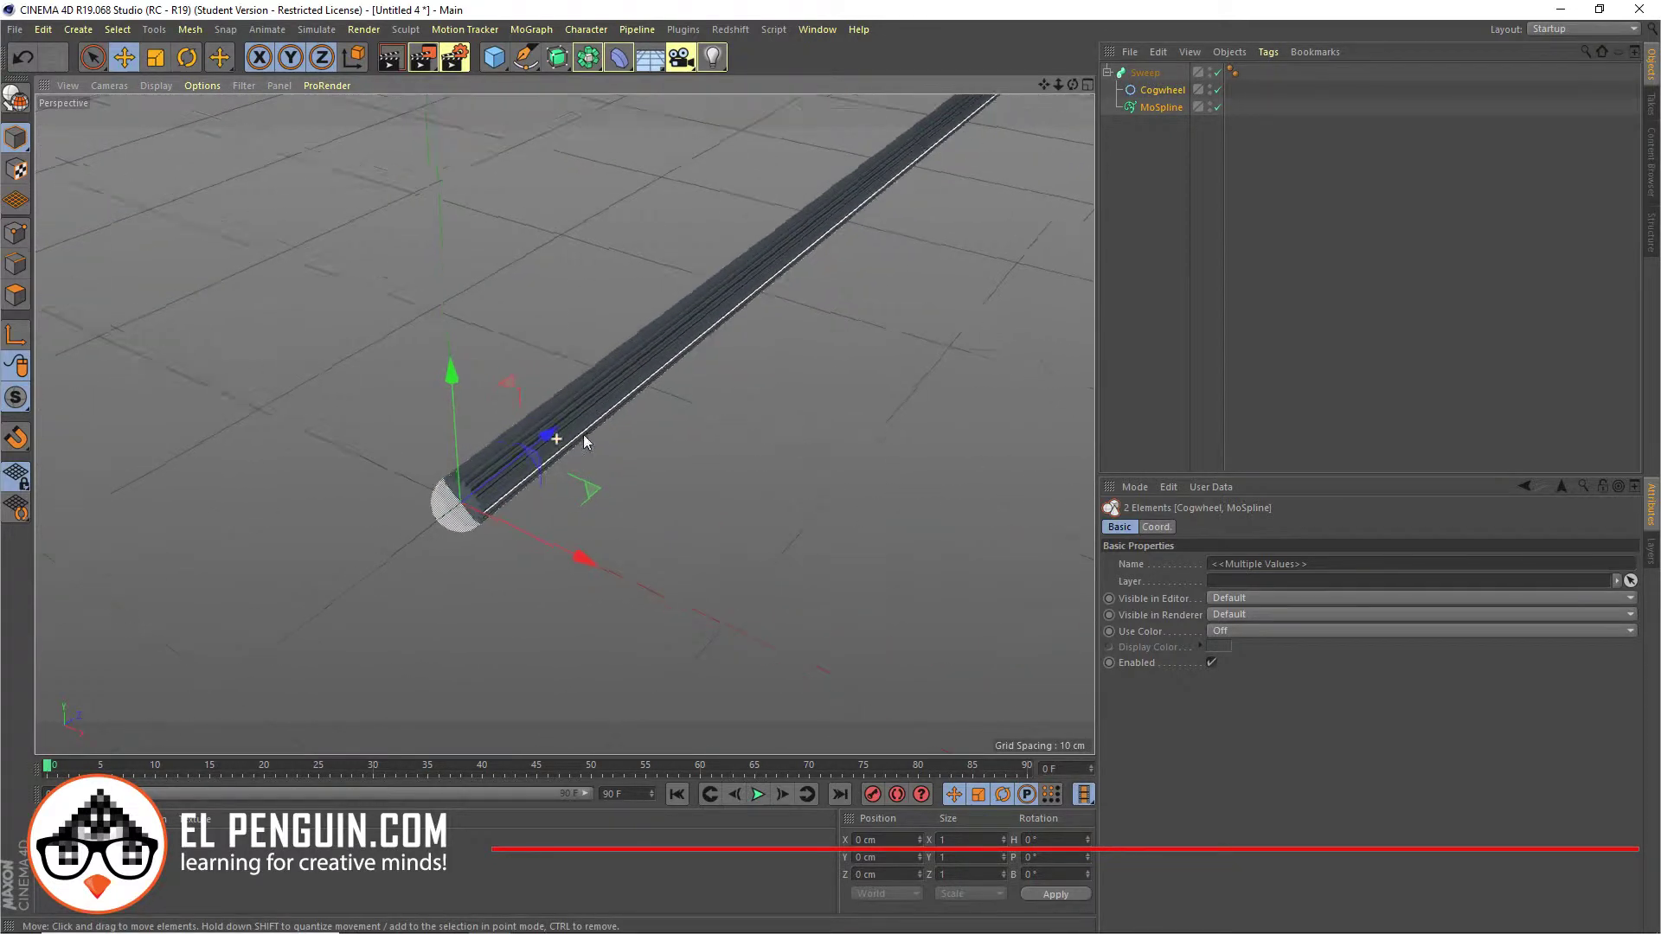
pyautogui.keyDown('alt'); pyautogui.moveTo(604, 440); pyautogui.dragTo(591, 366); pyautogui.keyUp('alt')
pyautogui.scroll(3, 523, 403)
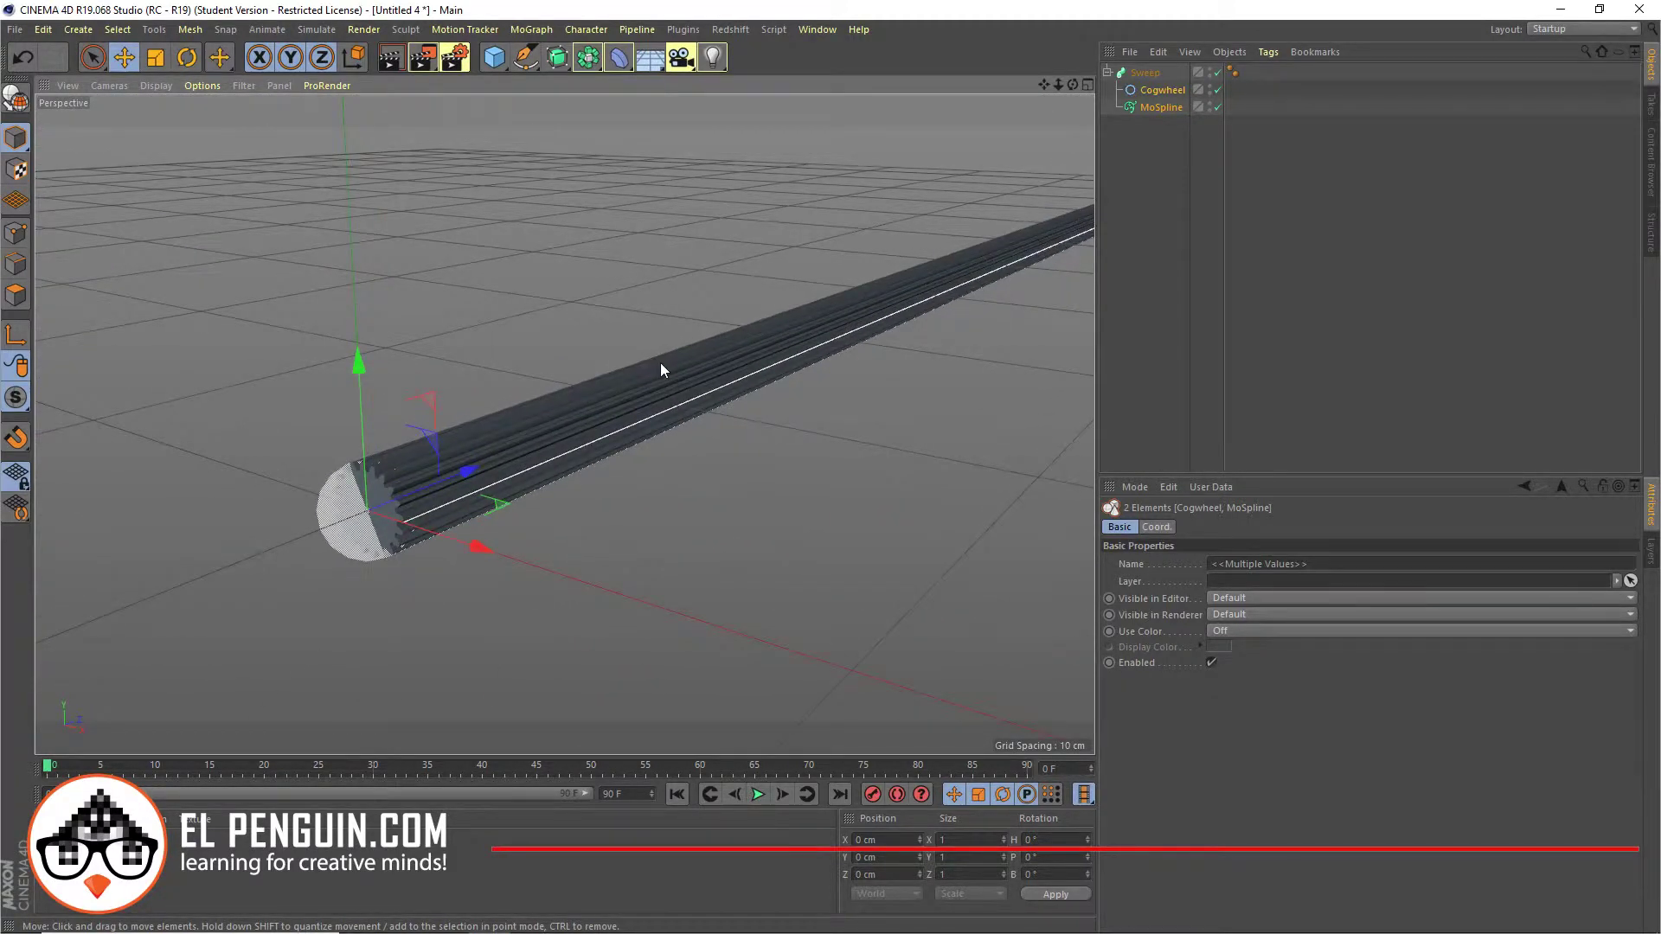
pyautogui.hotkey('shift', 'r')
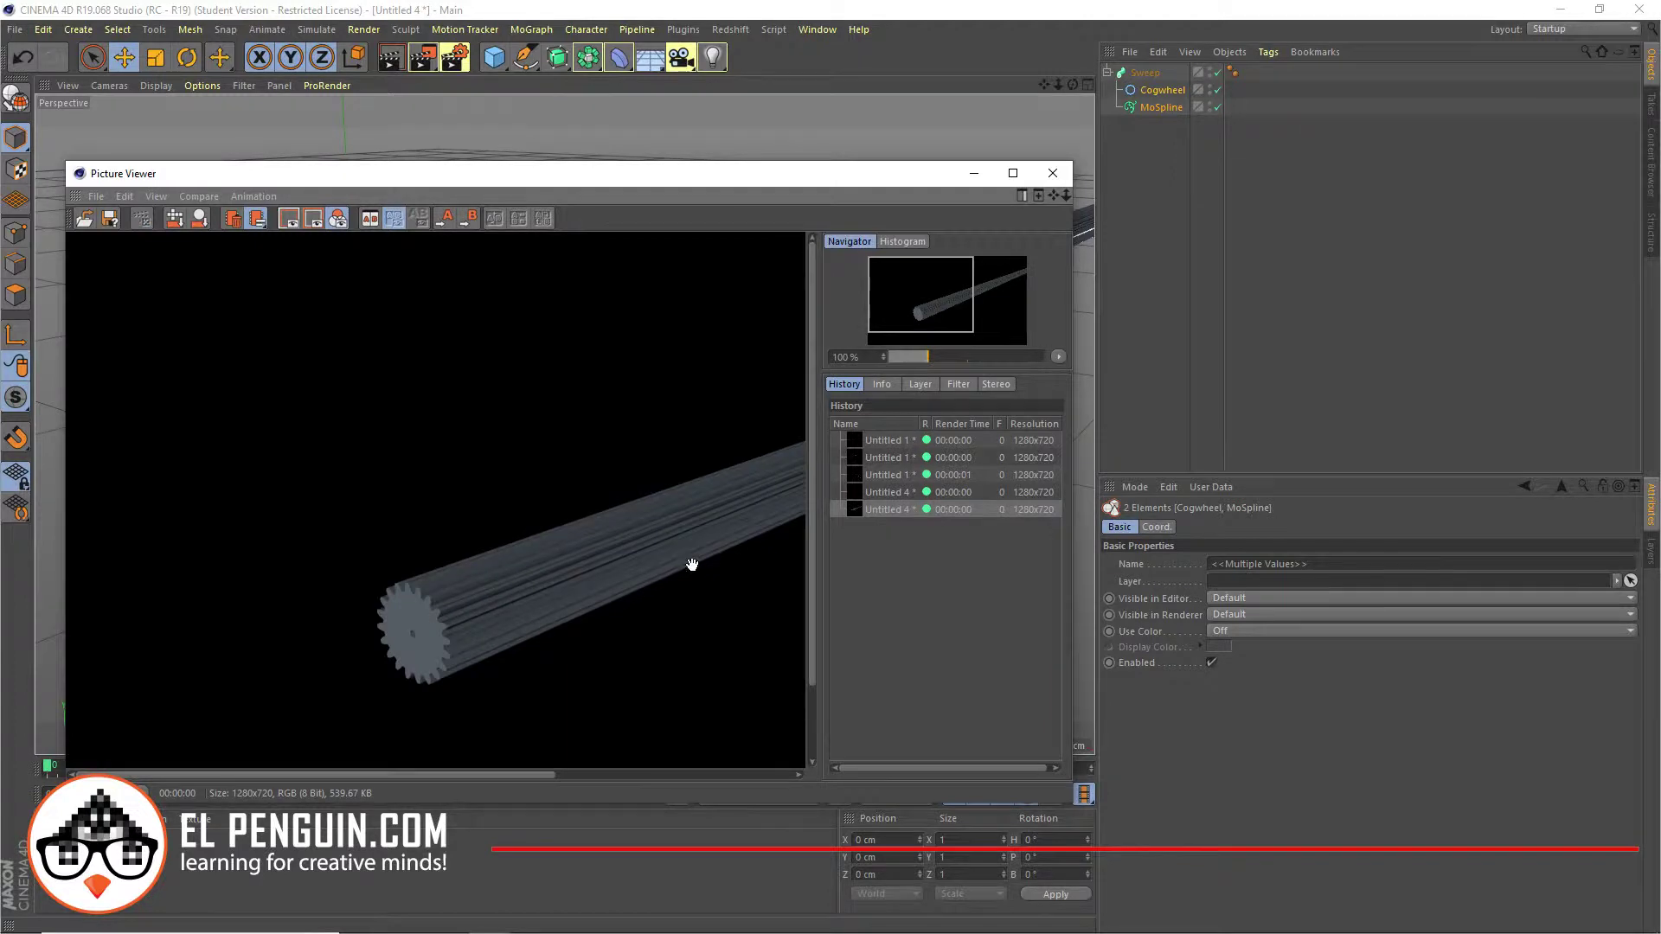
pyautogui.moveTo(641, 560); pyautogui.dragTo(386, 564)
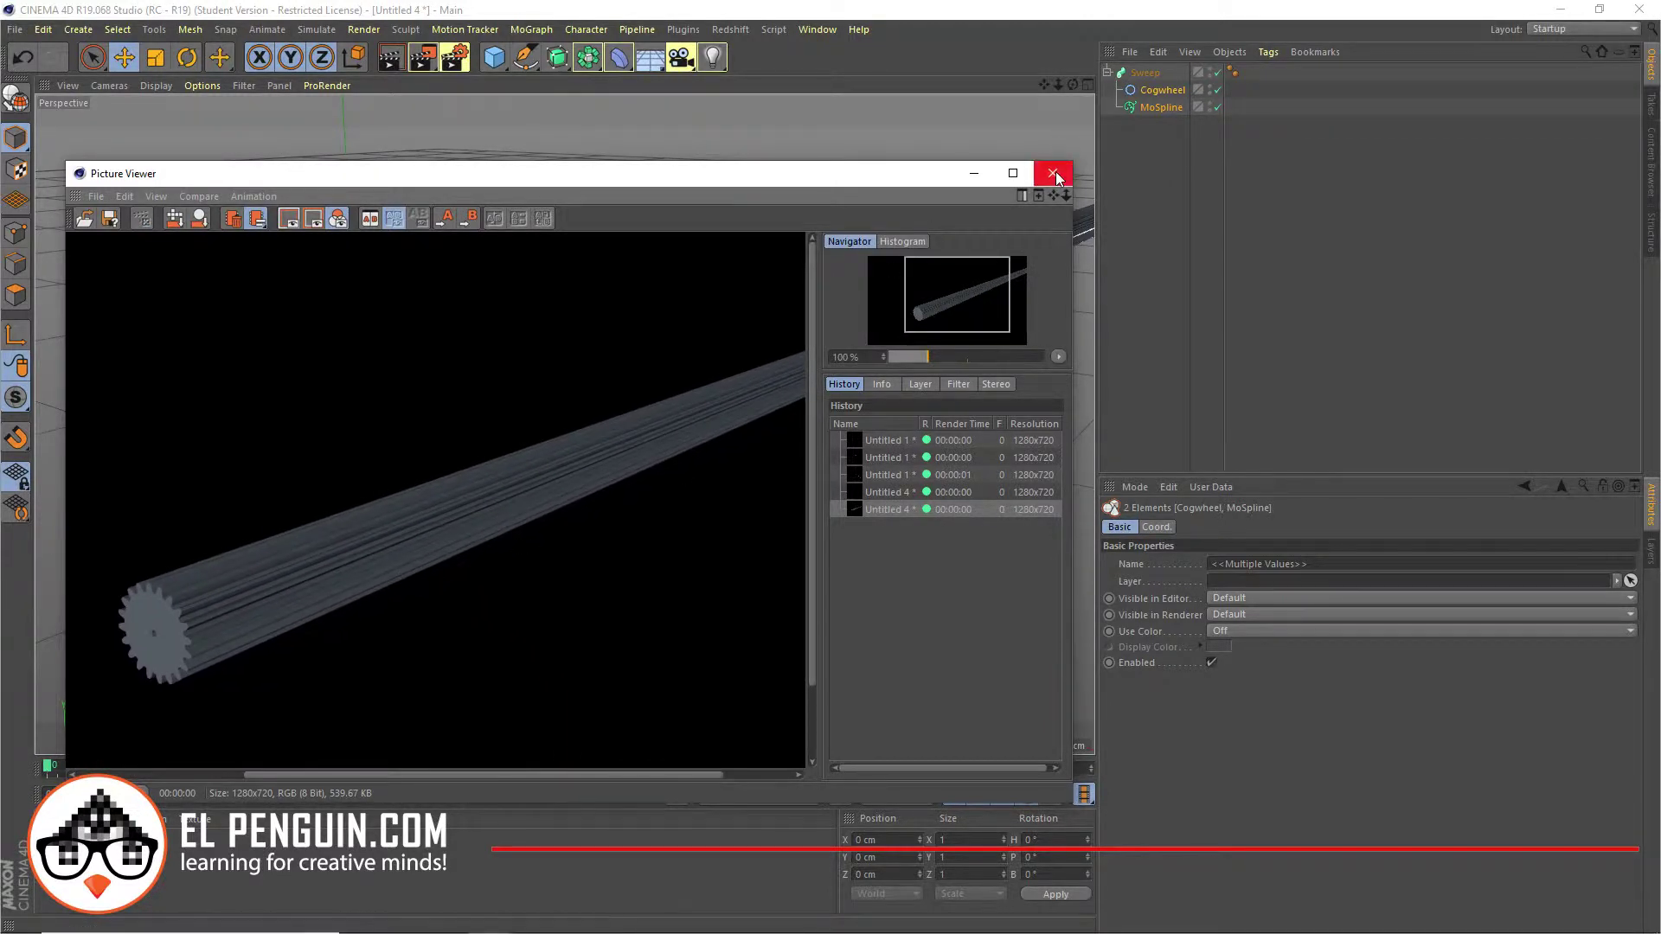
pyautogui.click(1056, 172)
pyautogui.scroll(-3, 807, 291)
pyautogui.keyDown('alt'); pyautogui.moveTo(805, 303); pyautogui.dragTo(675, 400, button='middle'); pyautogui.keyUp('alt')
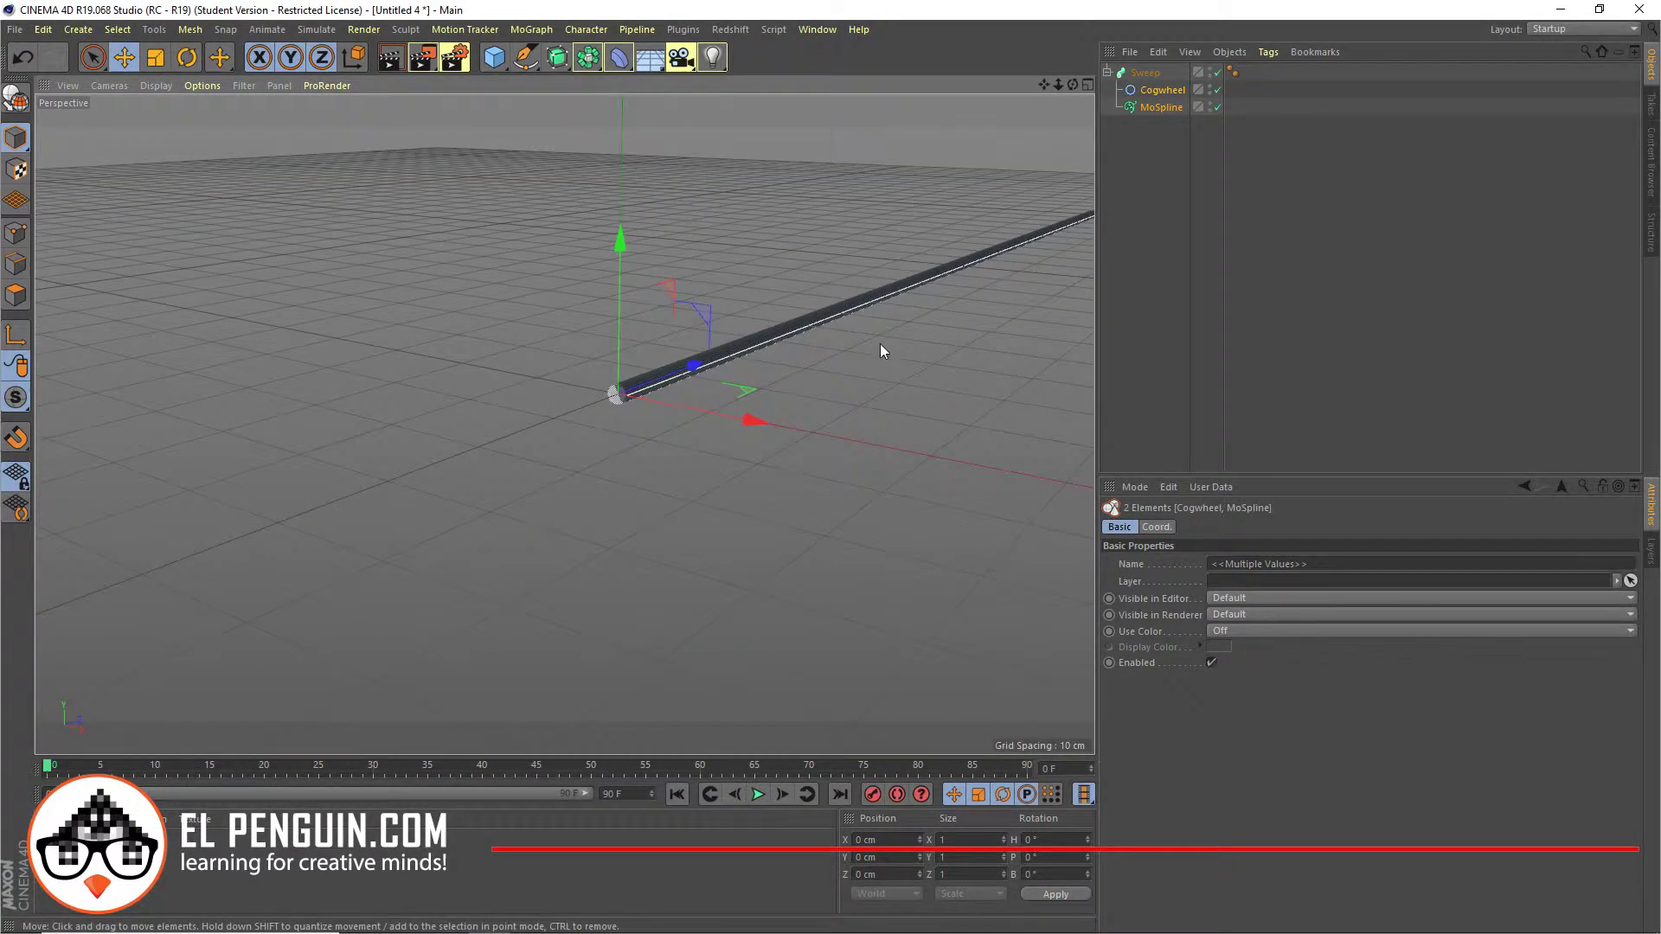
pyautogui.keyDown('alt'); pyautogui.moveTo(880, 345); pyautogui.dragTo(732, 456); pyautogui.keyUp('alt')
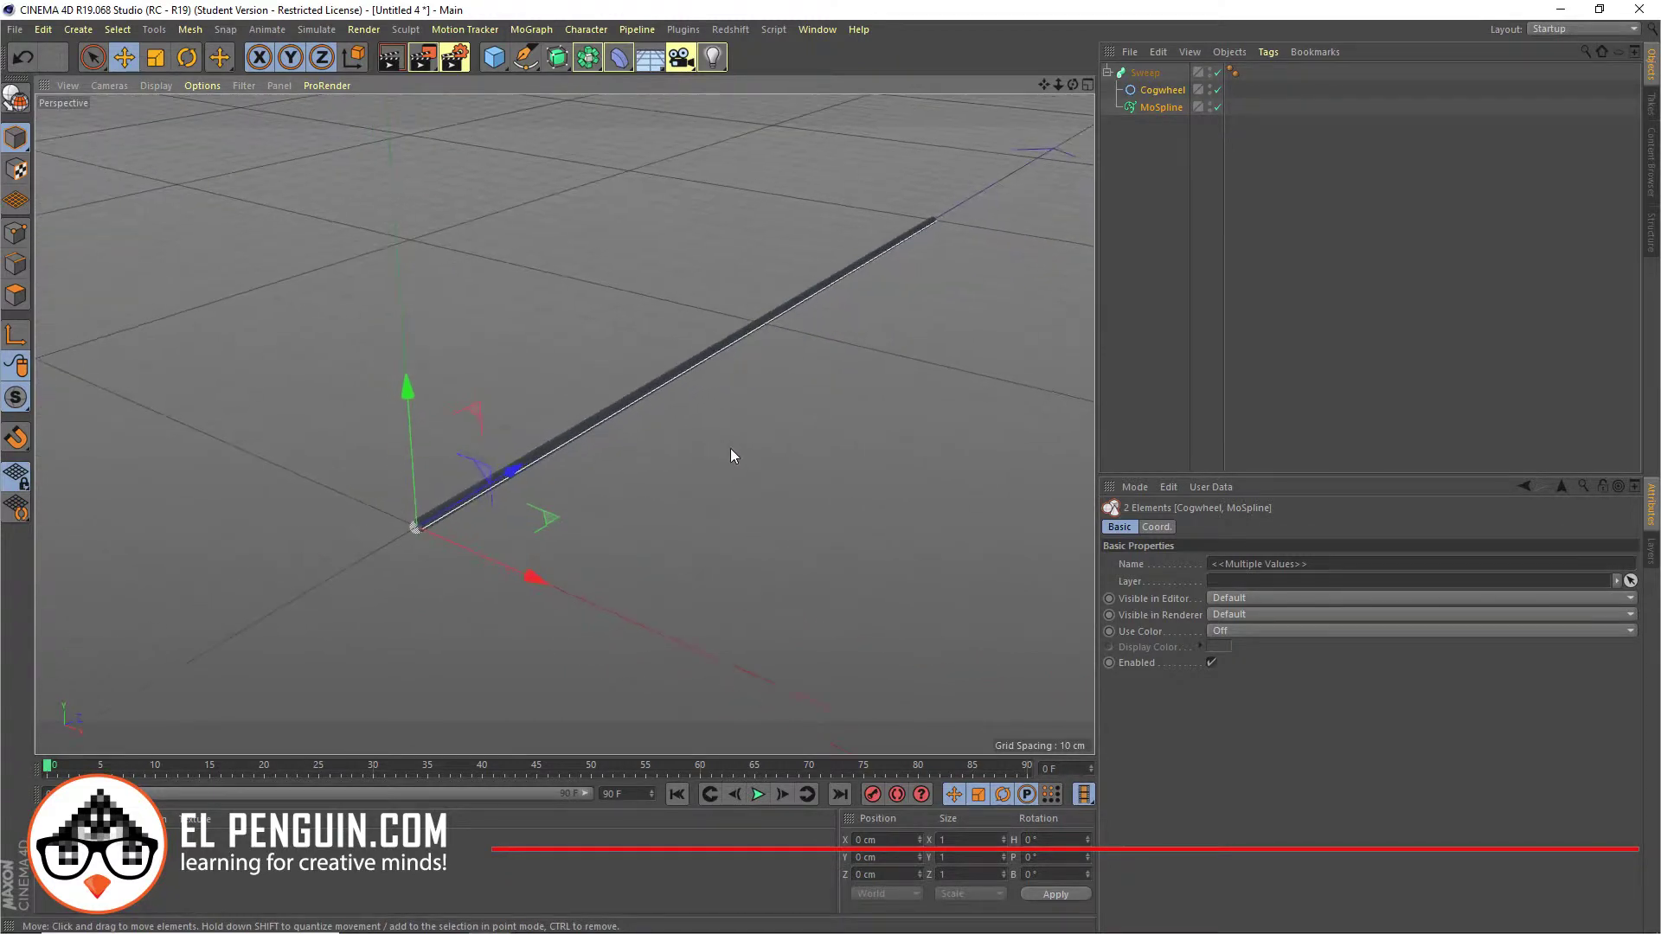
pyautogui.keyDown('alt'); pyautogui.moveTo(816, 398); pyautogui.dragTo(863, 391); pyautogui.keyUp('alt')
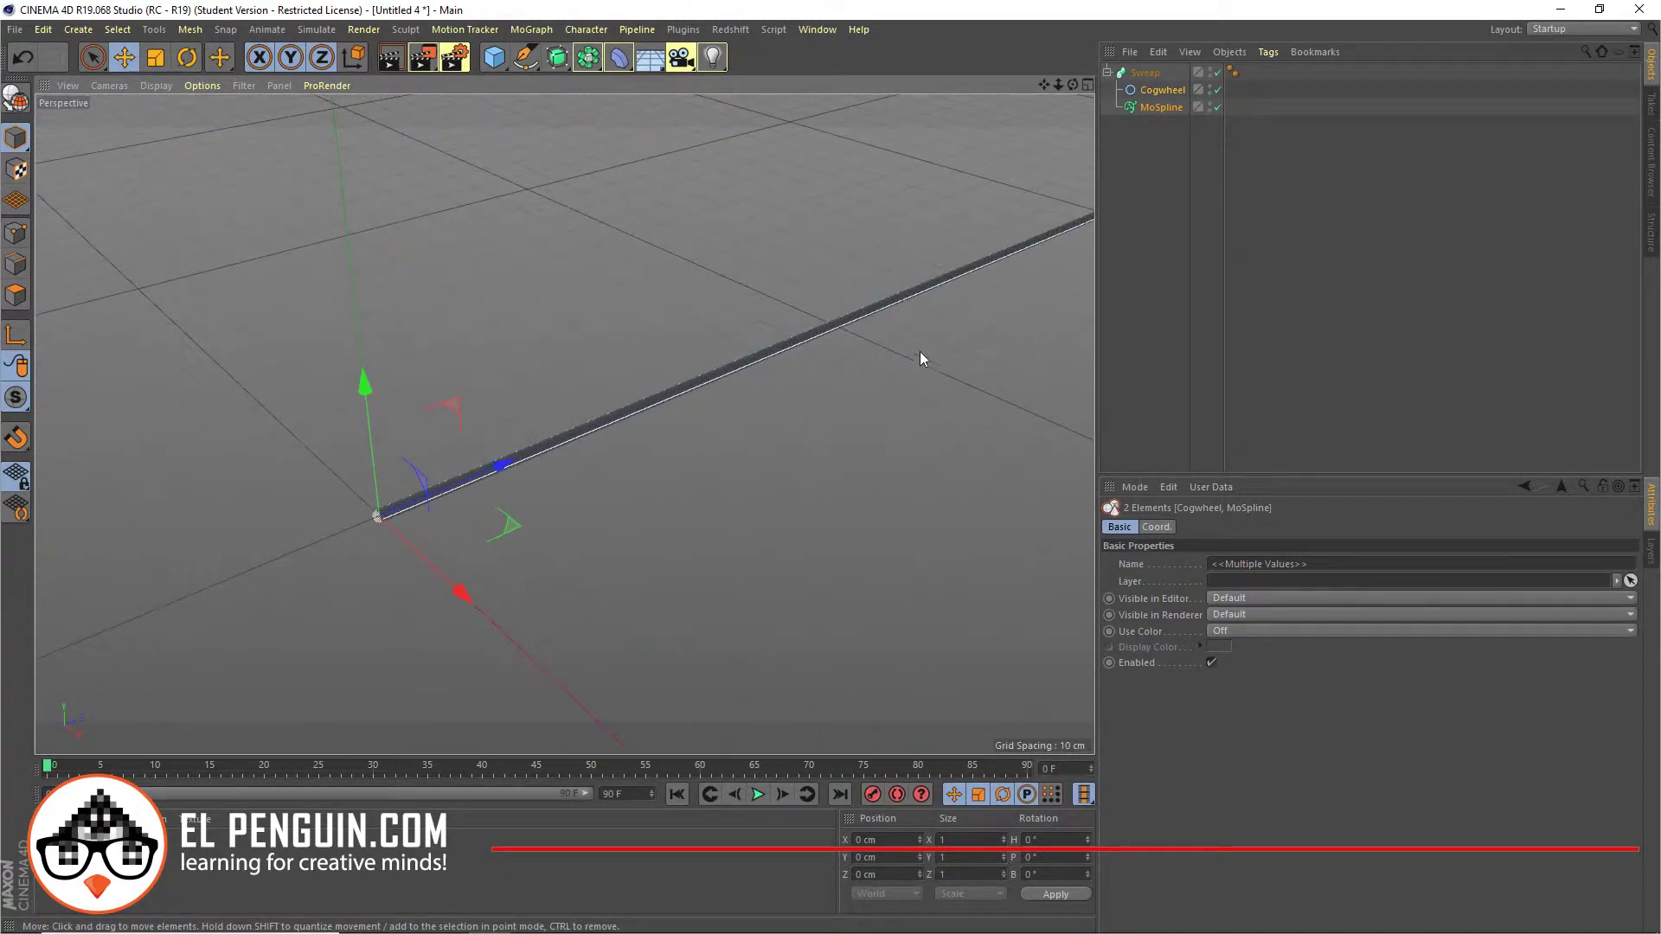
pyautogui.keyDown('alt'); pyautogui.moveTo(921, 351); pyautogui.dragTo(791, 375, button='middle'); pyautogui.keyUp('alt')
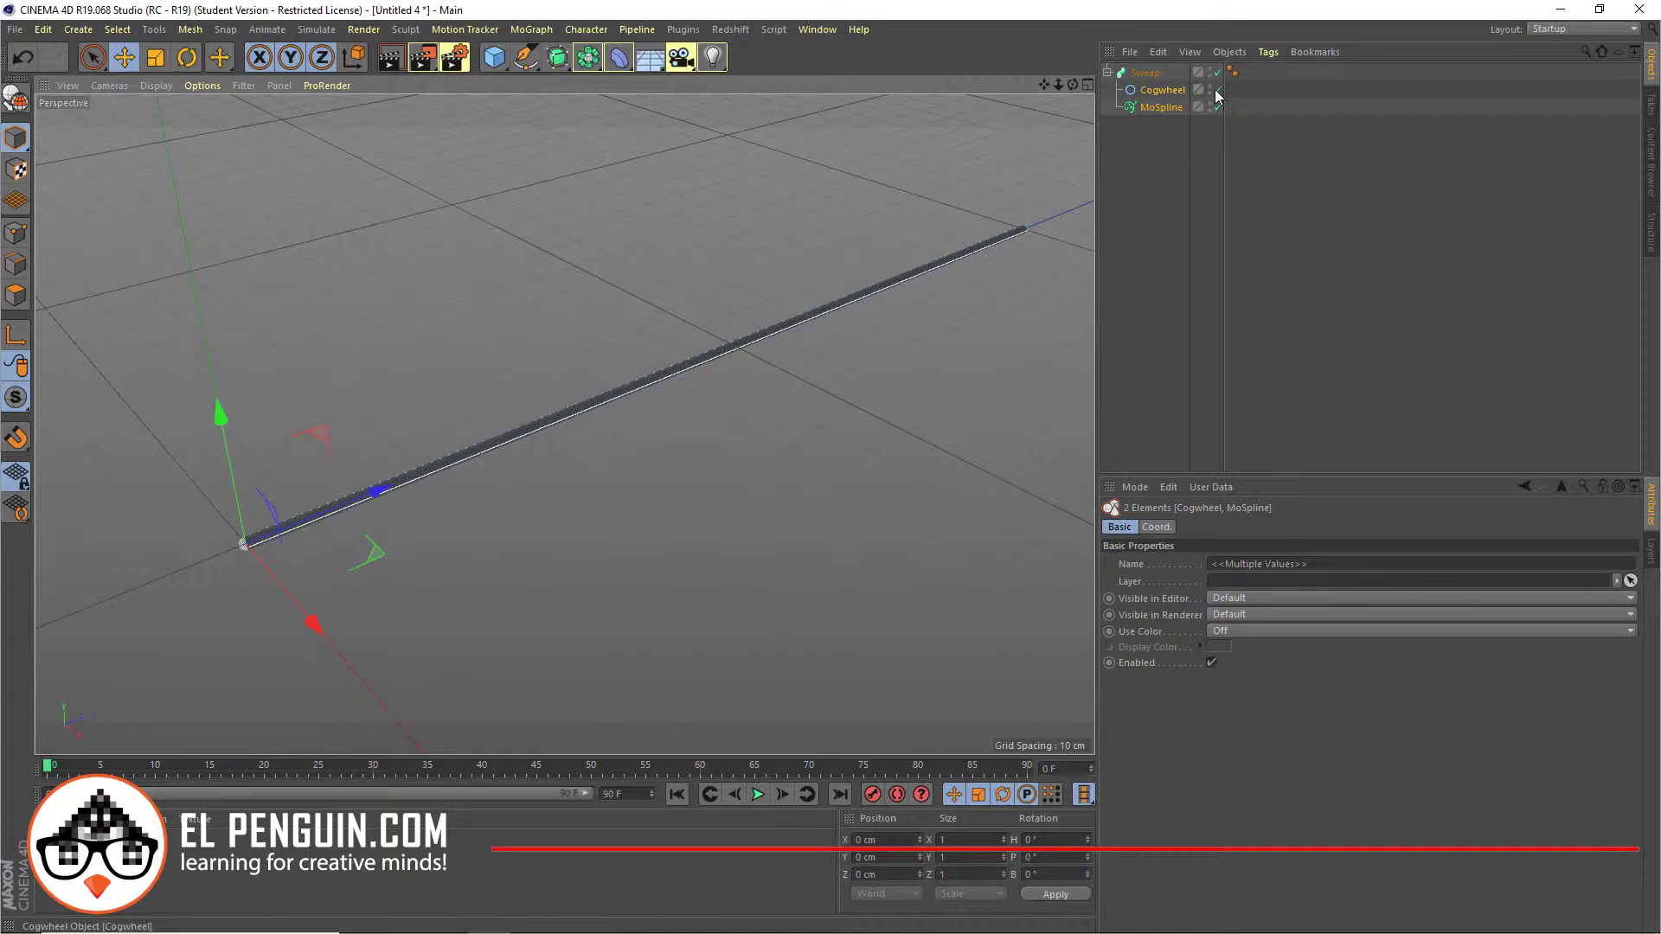
pyautogui.click(1159, 92)
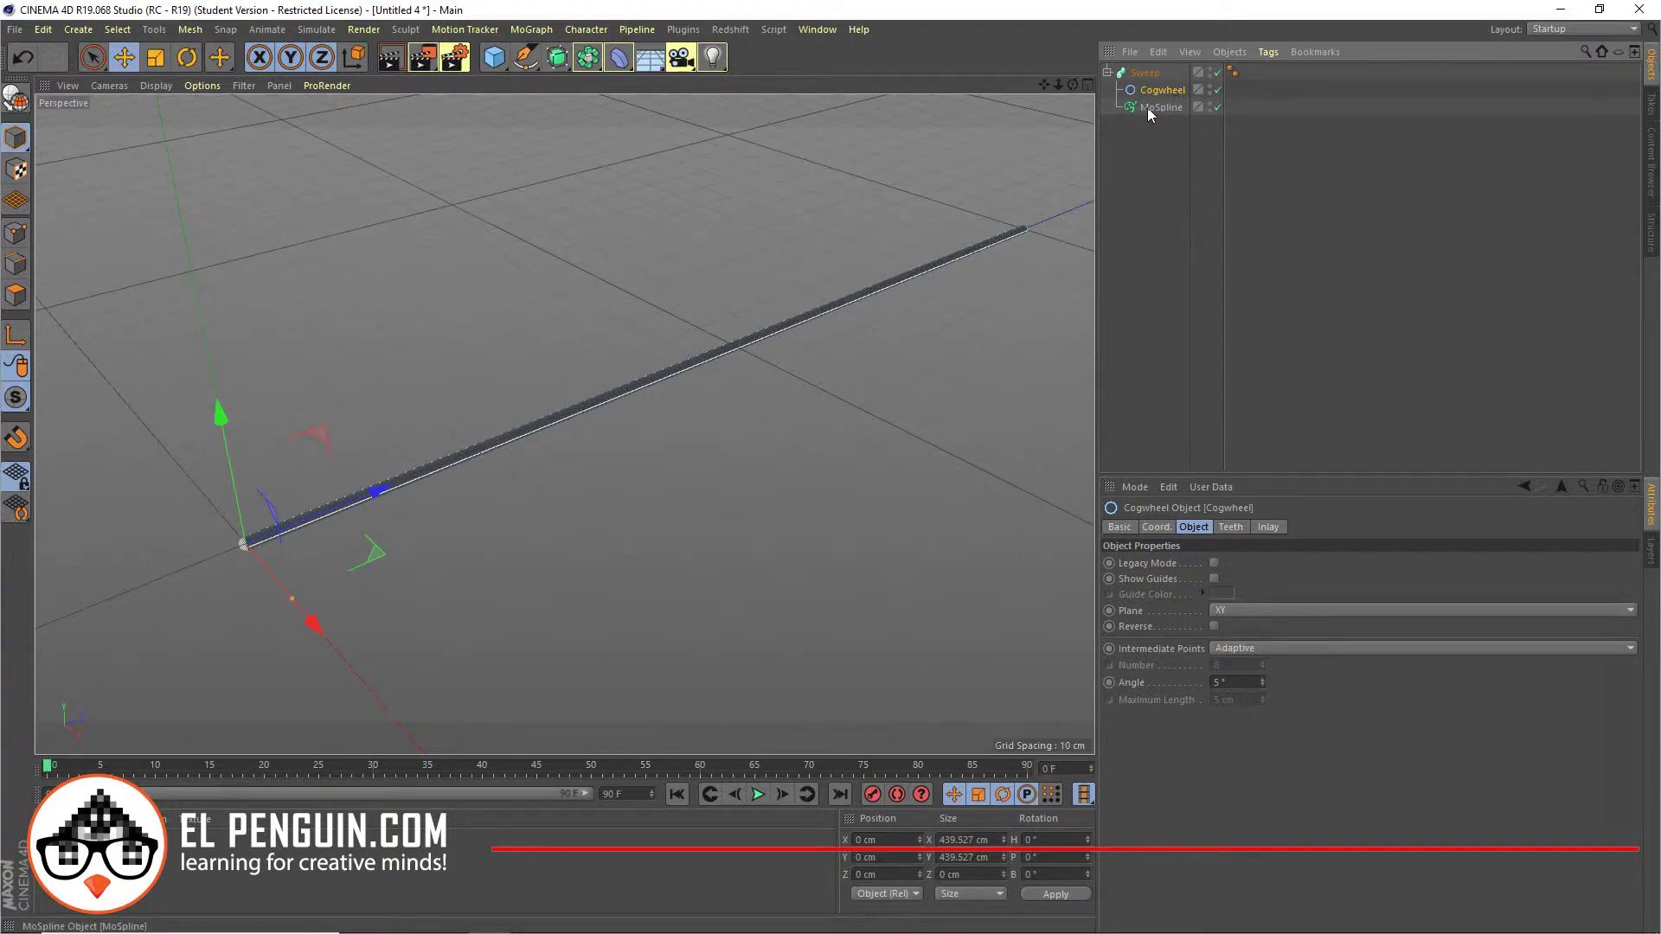
# Widen the MoSpline from 8.49 cm to 11.01 cm Width
pyautogui.click(1149, 108)
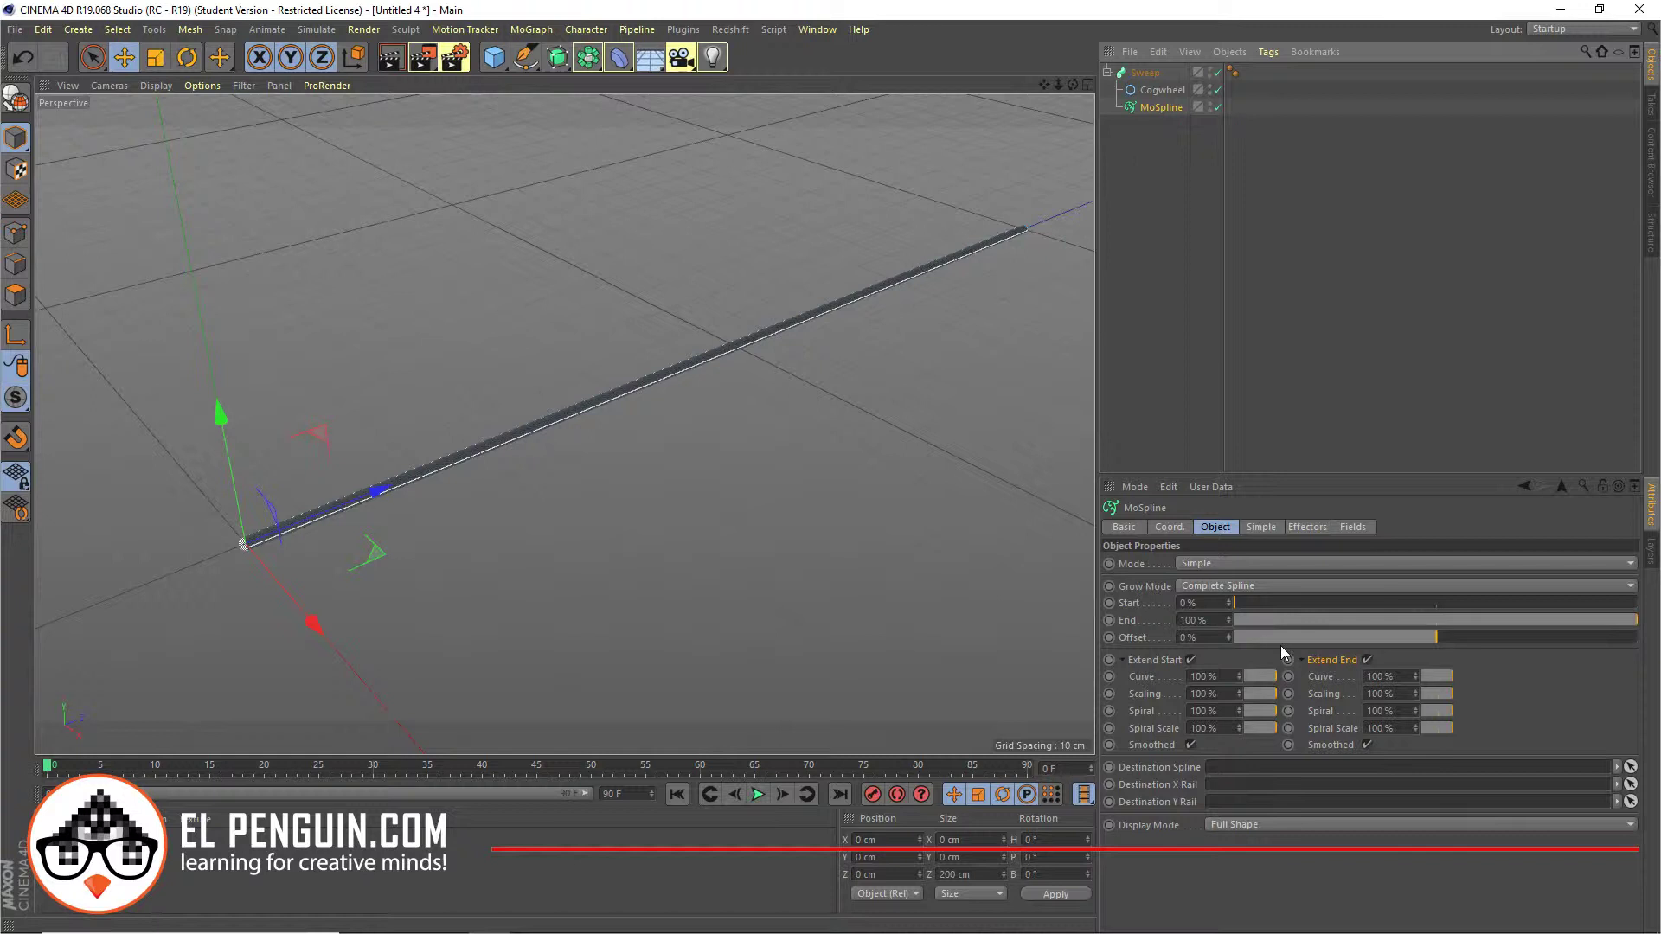
pyautogui.click(1254, 528)
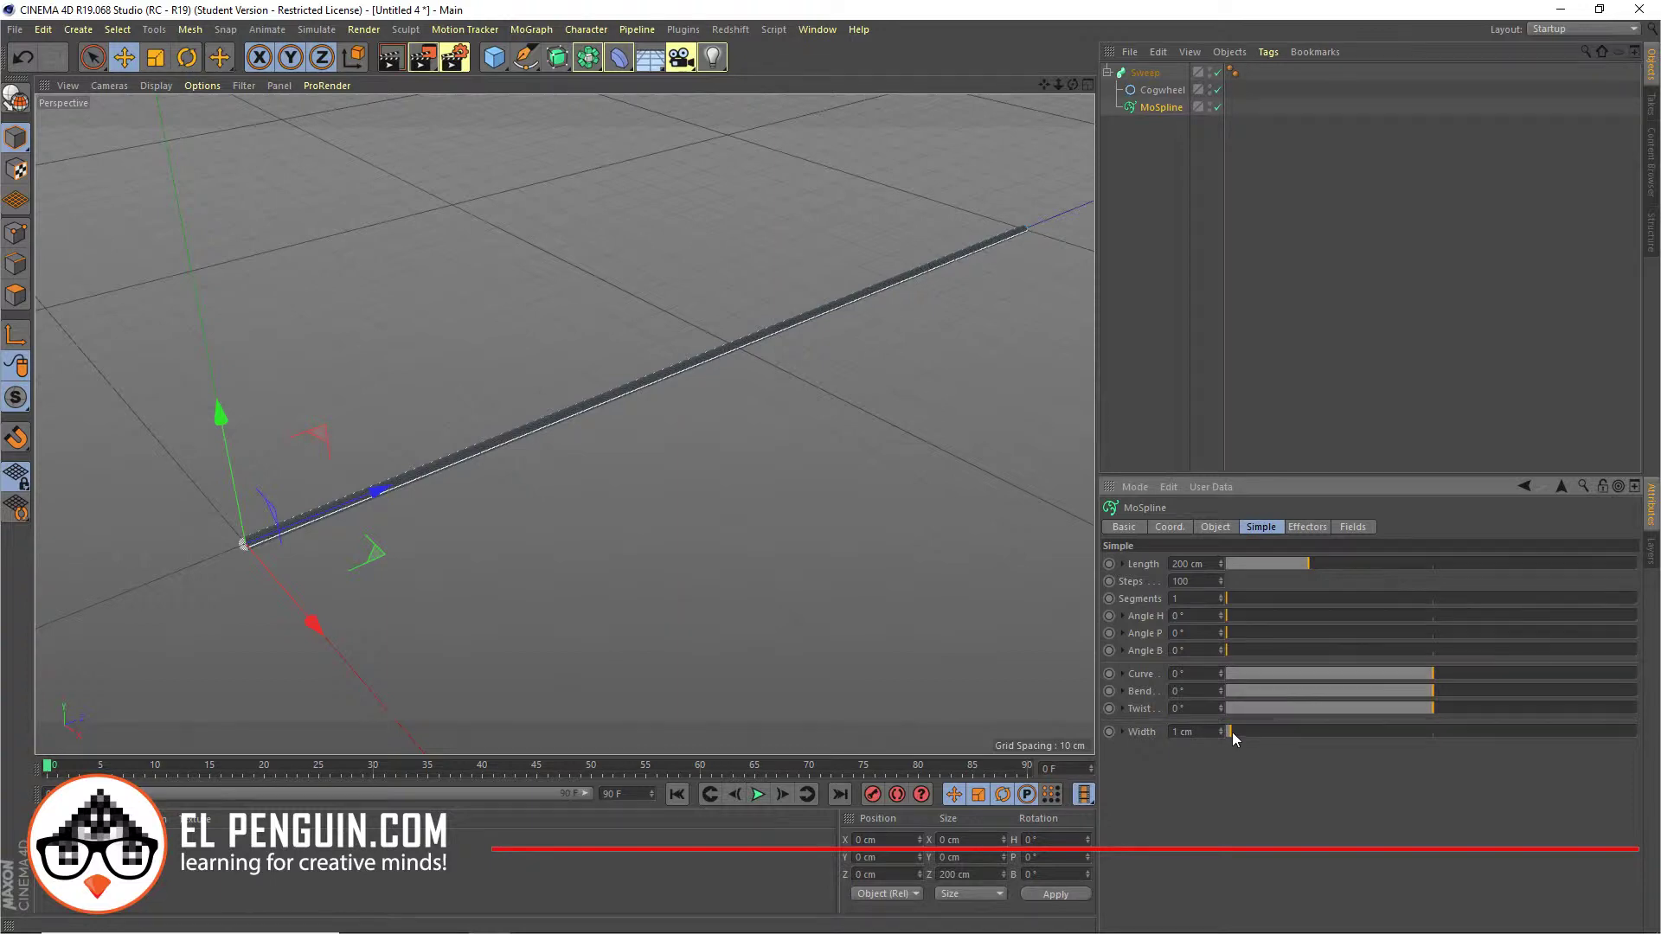
pyautogui.moveTo(1232, 732); pyautogui.dragTo(1272, 731)
pyautogui.keyDown('alt'); pyautogui.moveTo(956, 606); pyautogui.dragTo(921, 455); pyautogui.keyUp('alt')
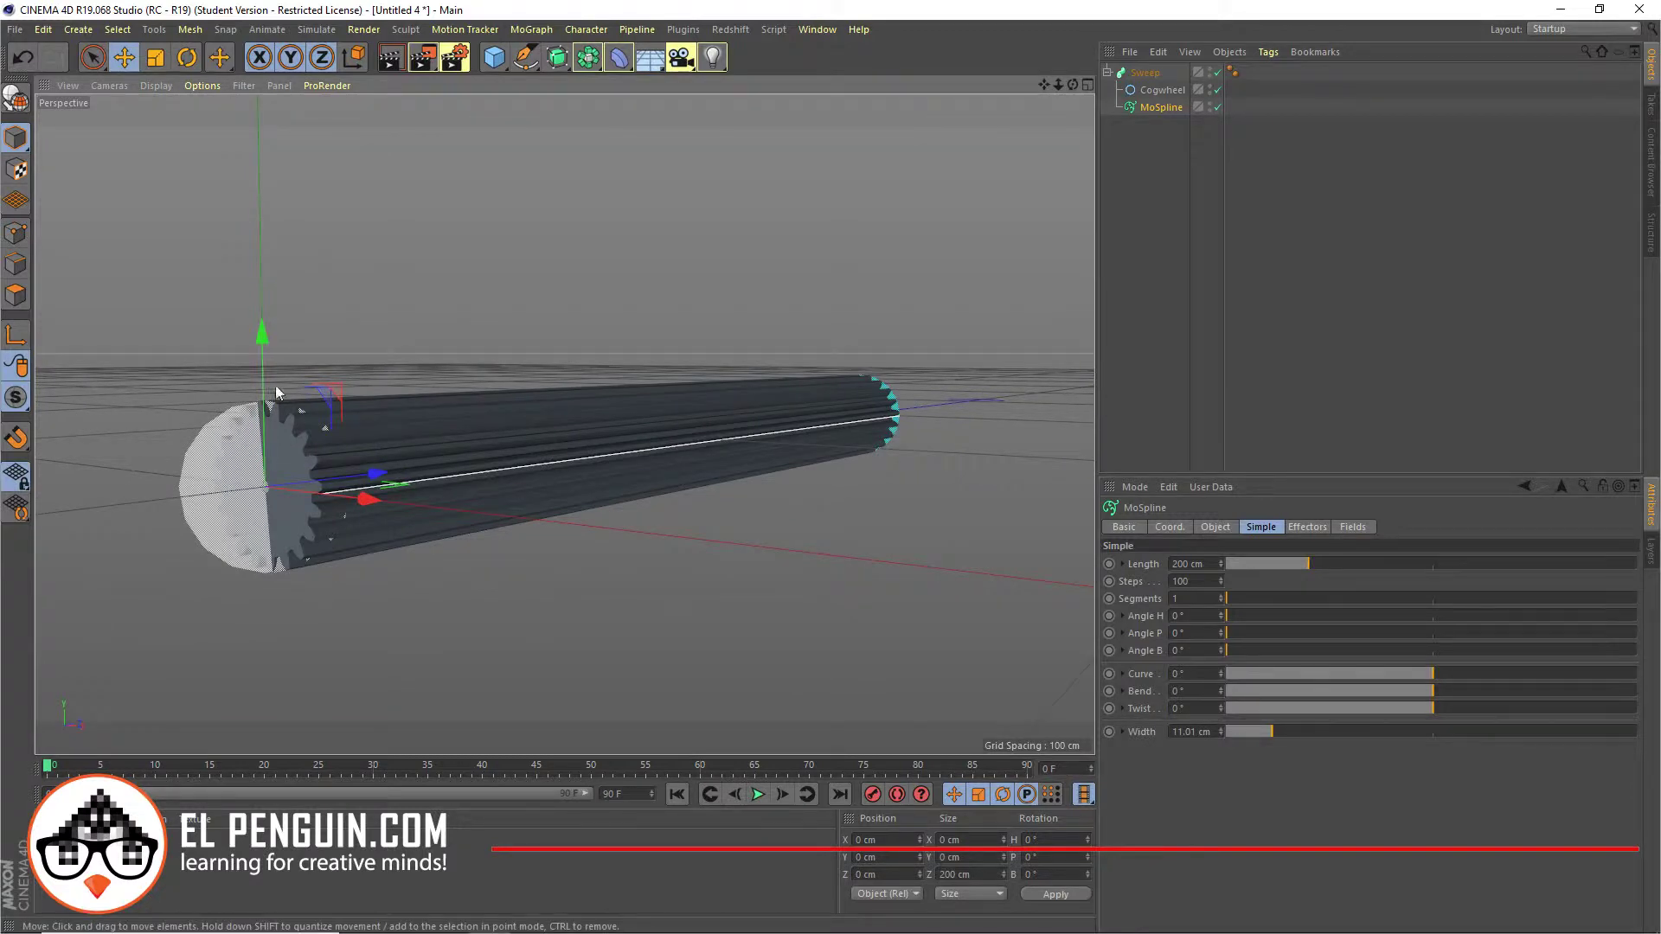
pyautogui.keyDown('alt'); pyautogui.moveTo(275, 386); pyautogui.dragTo(714, 460); pyautogui.keyUp('alt')
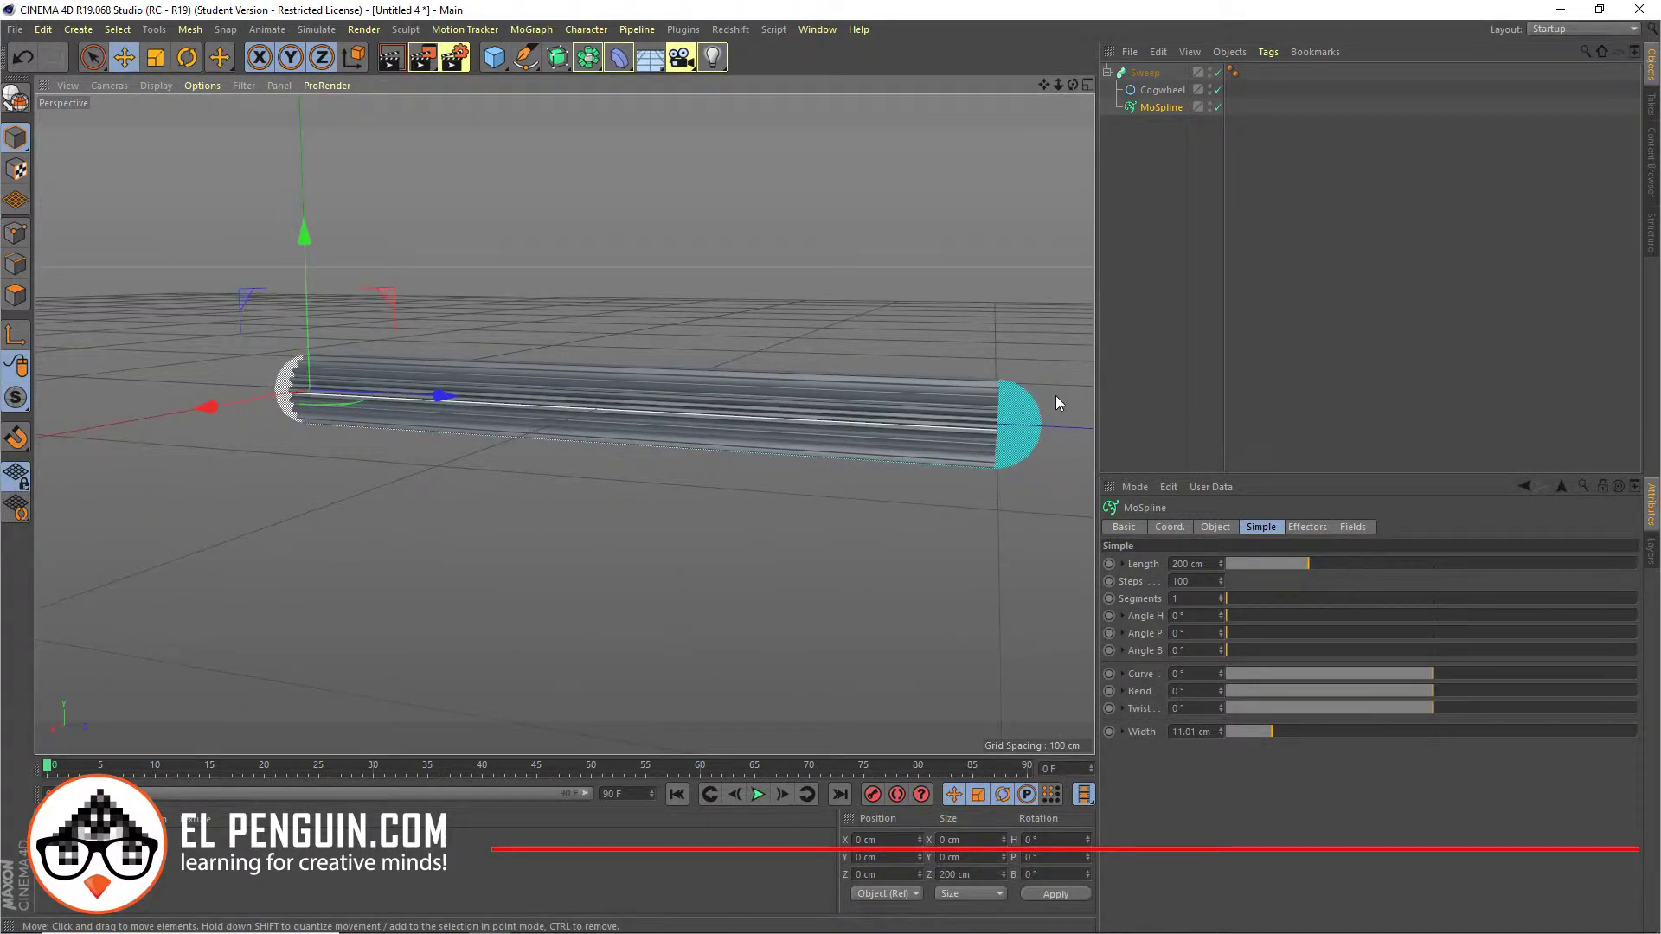
# Hide the MoSpline guide in the viewport and thin its Width to 5.97 cm
pyautogui.click(1209, 104)
pyautogui.click(1209, 104)
pyautogui.keyDown('alt'); pyautogui.moveTo(761, 299); pyautogui.dragTo(934, 315); pyautogui.keyUp('alt')
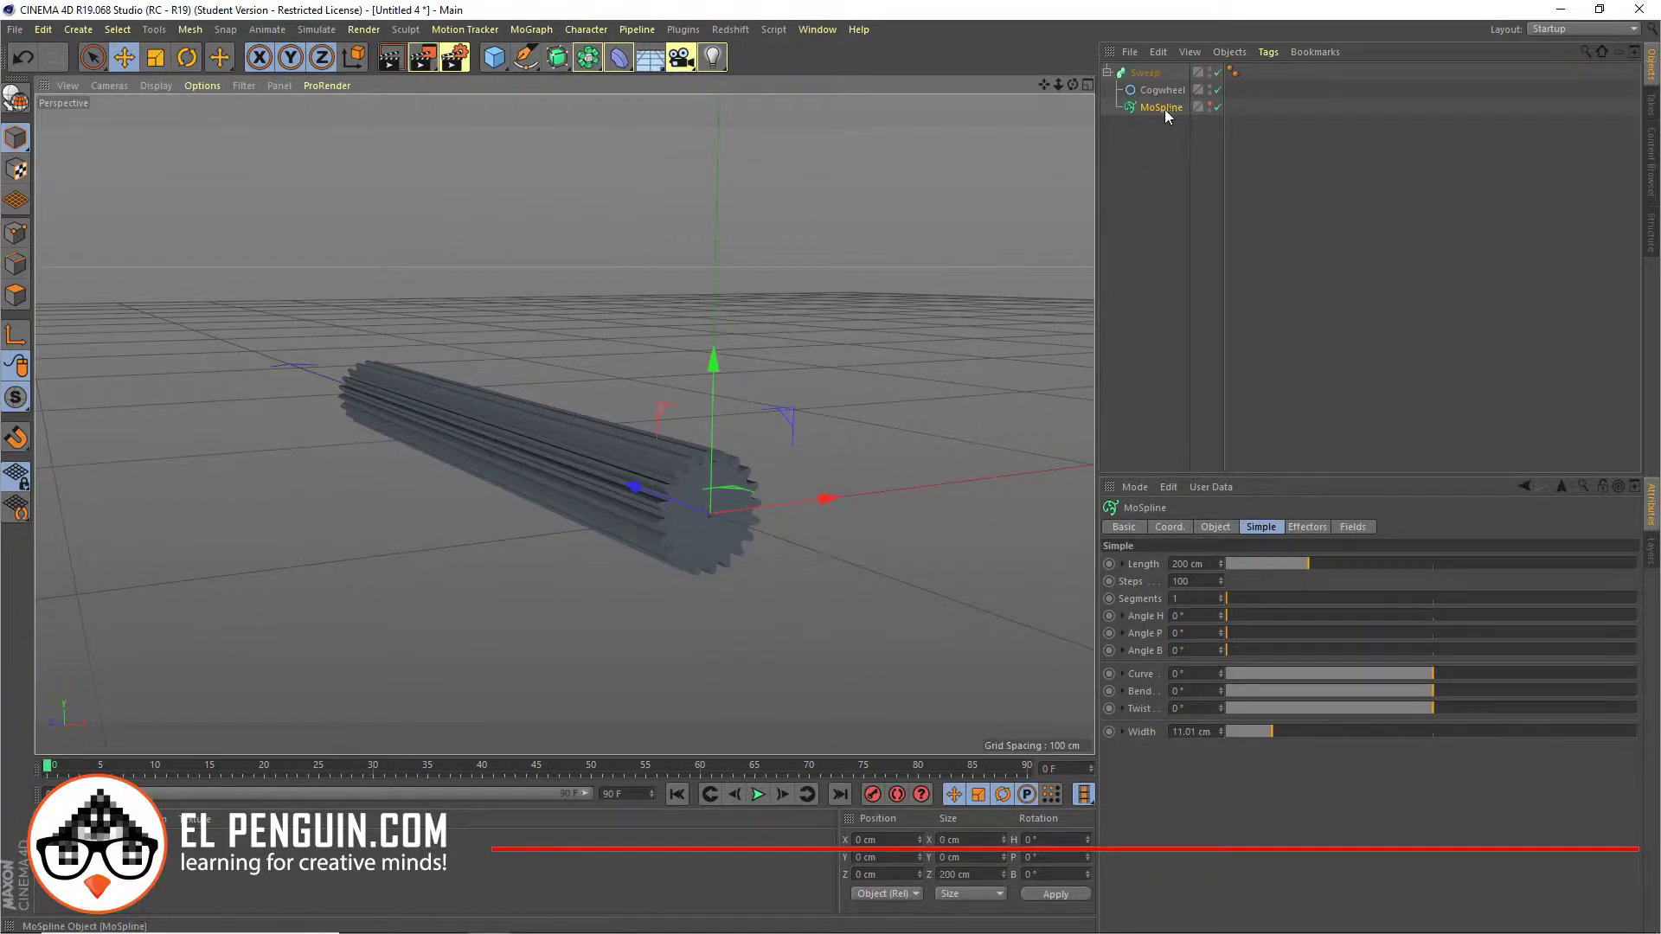
pyautogui.moveTo(1272, 734)
pyautogui.mouseDown()
pyautogui.moveTo(1248, 734)
pyautogui.moveTo(1303, 735)
pyautogui.moveTo(1251, 730)
pyautogui.mouseUp()
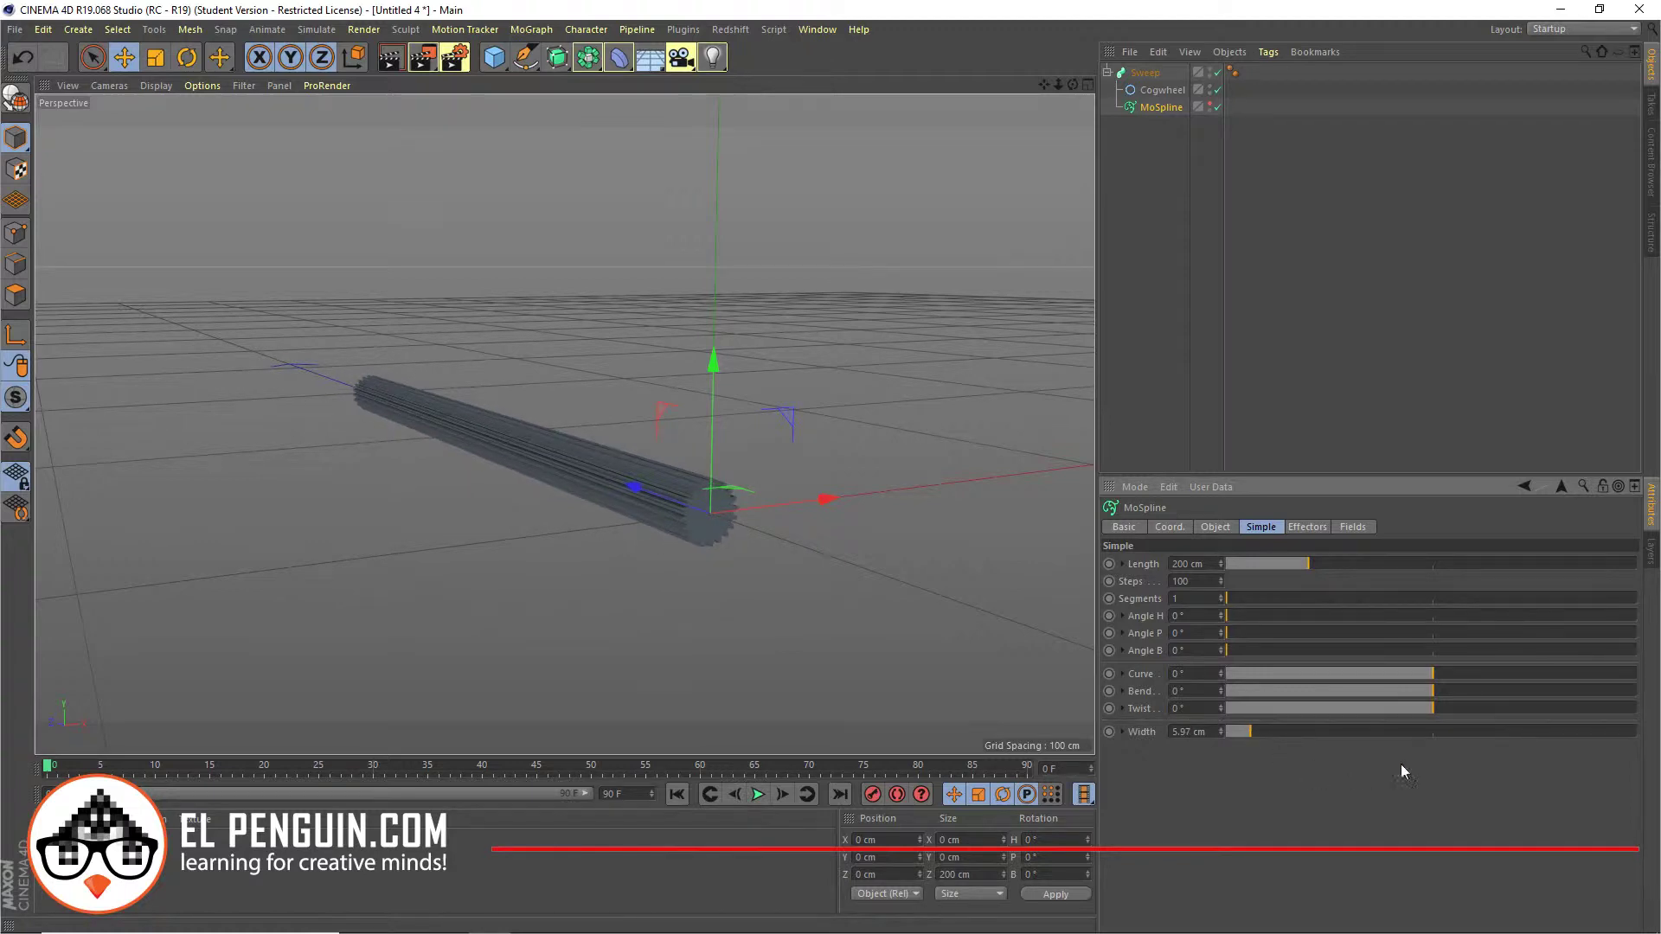
# Reduce the MoSpline Width to 4.3 cm
pyautogui.keyDown('alt'); pyautogui.moveTo(763, 657); pyautogui.dragTo(557, 571); pyautogui.keyUp('alt')
pyautogui.moveTo(1249, 733); pyautogui.dragTo(1244, 732)
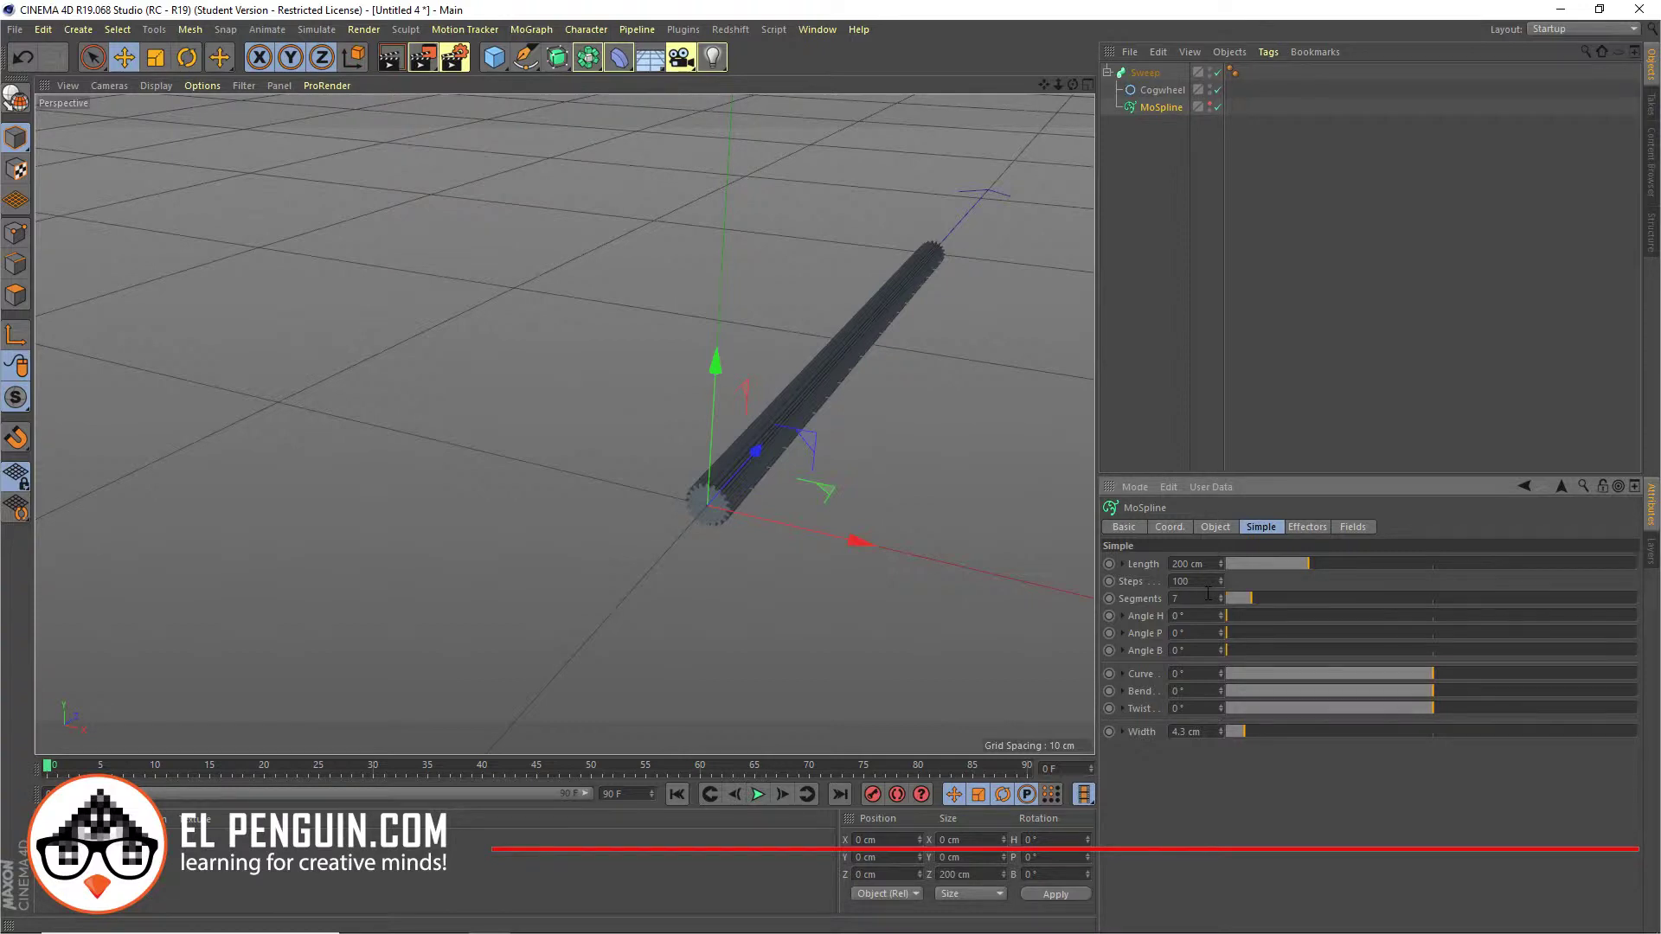
pyautogui.keyDown('alt'); pyautogui.moveTo(915, 453); pyautogui.dragTo(785, 415); pyautogui.keyUp('alt')
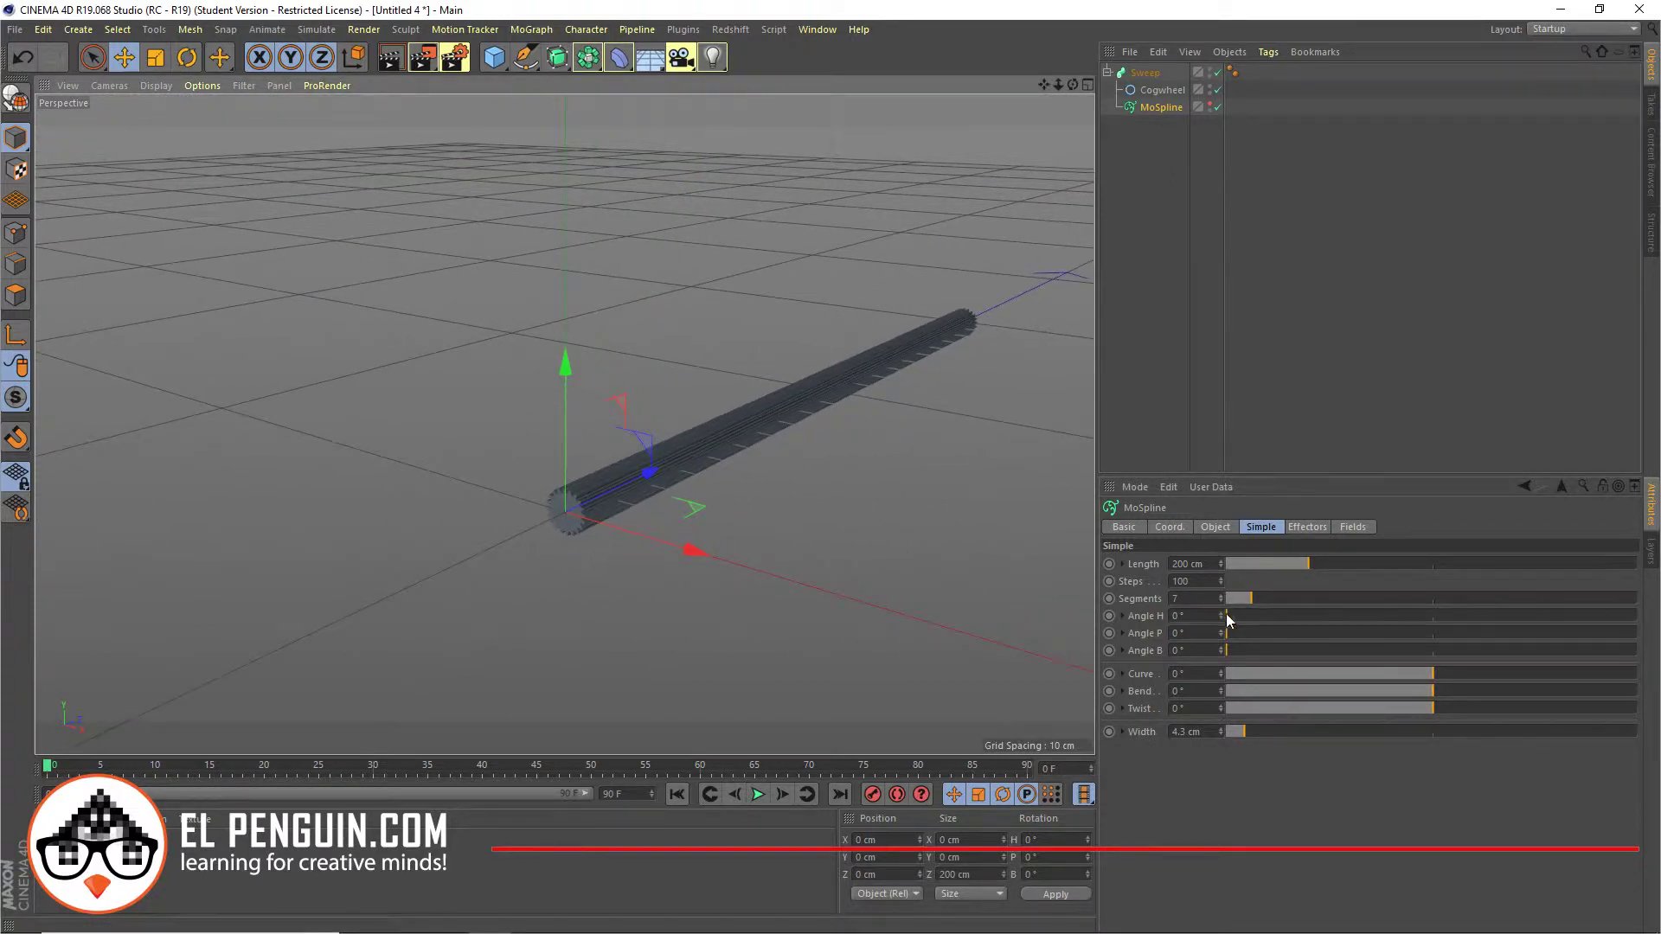
# Fan the sweep into seven tubes at Angle H 102°, P 62°, B 140°
pyautogui.moveTo(1228, 614); pyautogui.dragTo(1347, 637)
pyautogui.moveTo(1238, 633); pyautogui.dragTo(1384, 666)
pyautogui.keyDown('alt'); pyautogui.moveTo(753, 484); pyautogui.dragTo(782, 522); pyautogui.keyUp('alt')
pyautogui.scroll(-5, 828, 571)
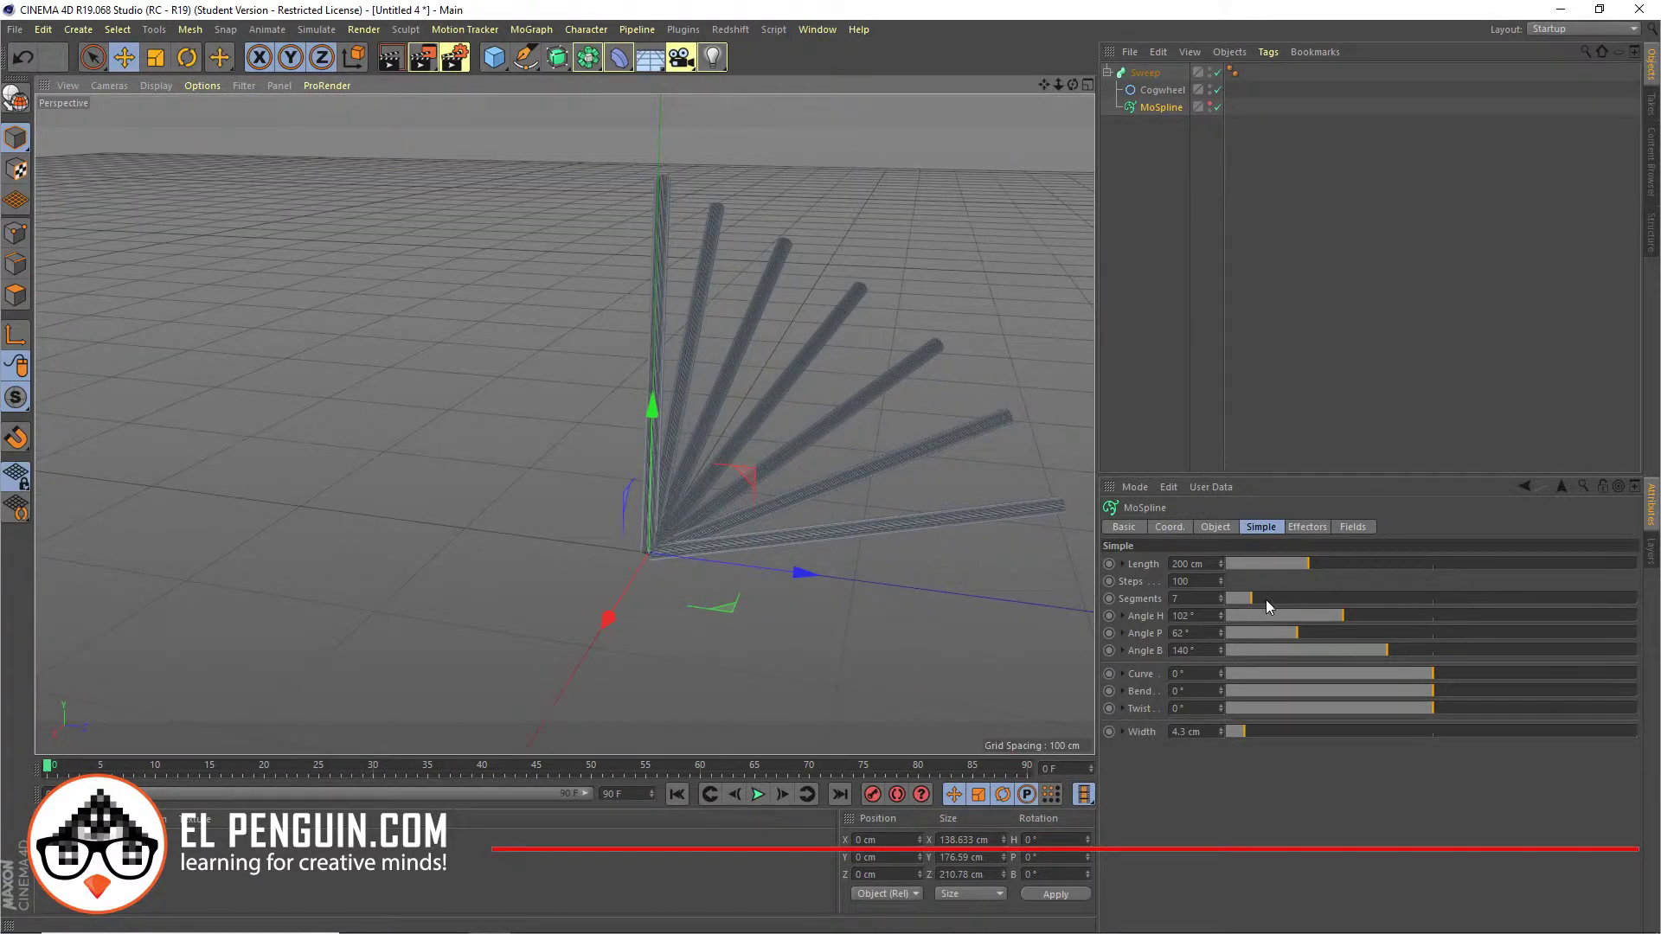
# Set MoSpline Segments to 13 and Angle H to 148°
pyautogui.moveTo(1254, 595); pyautogui.dragTo(1284, 594)
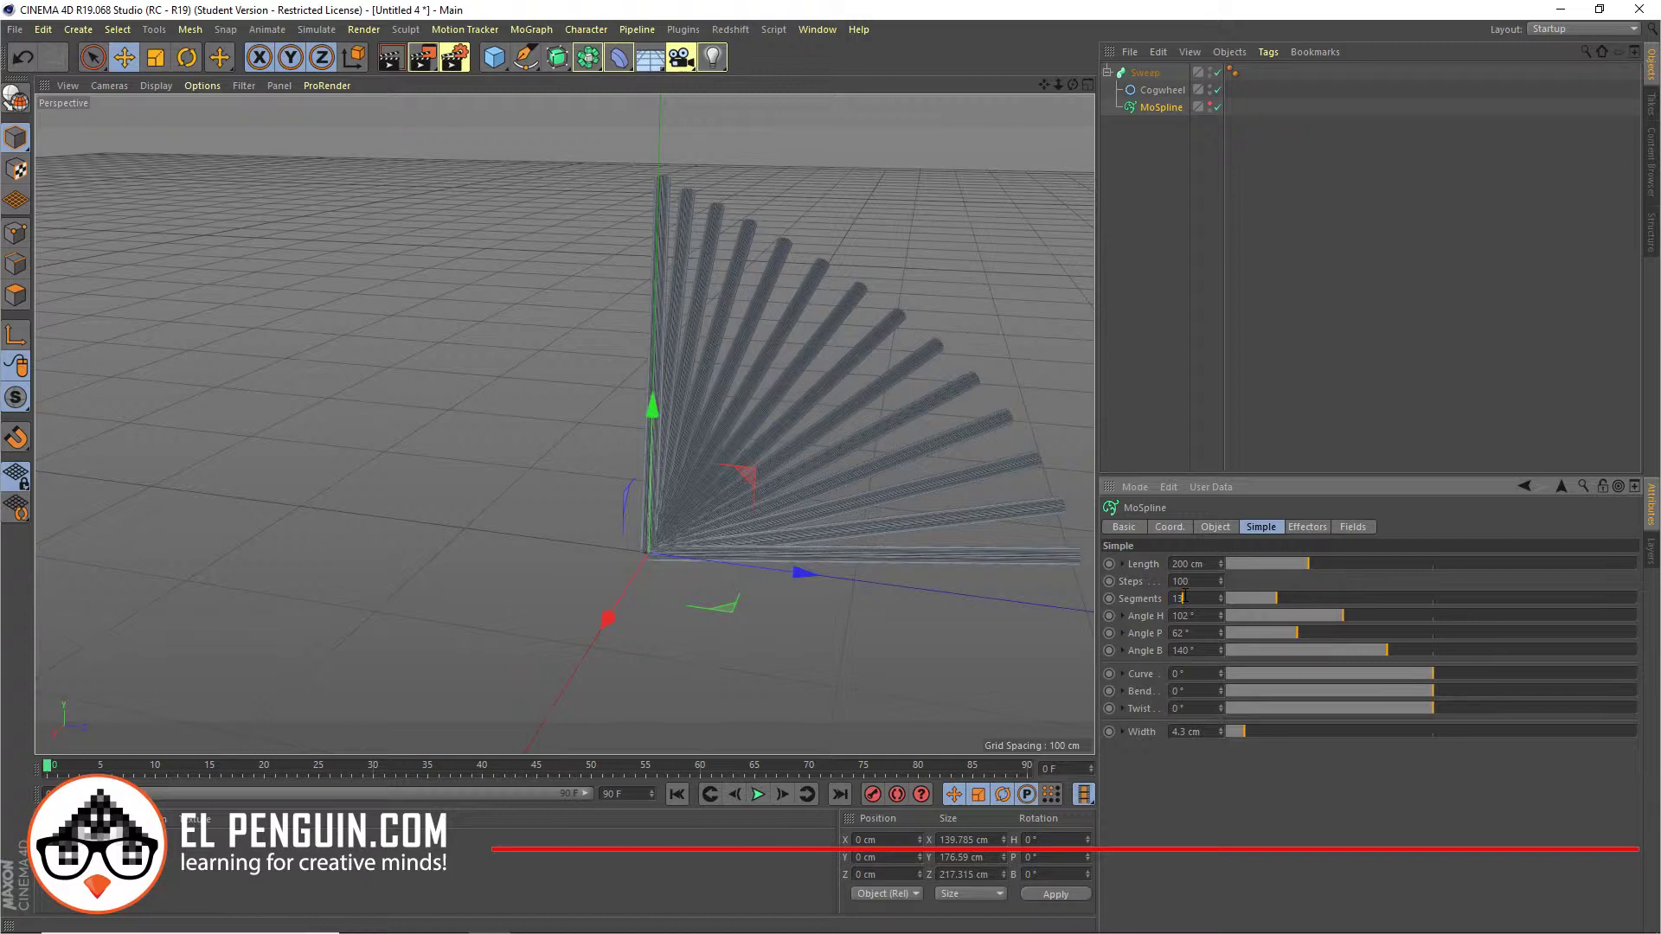
pyautogui.press('Return')
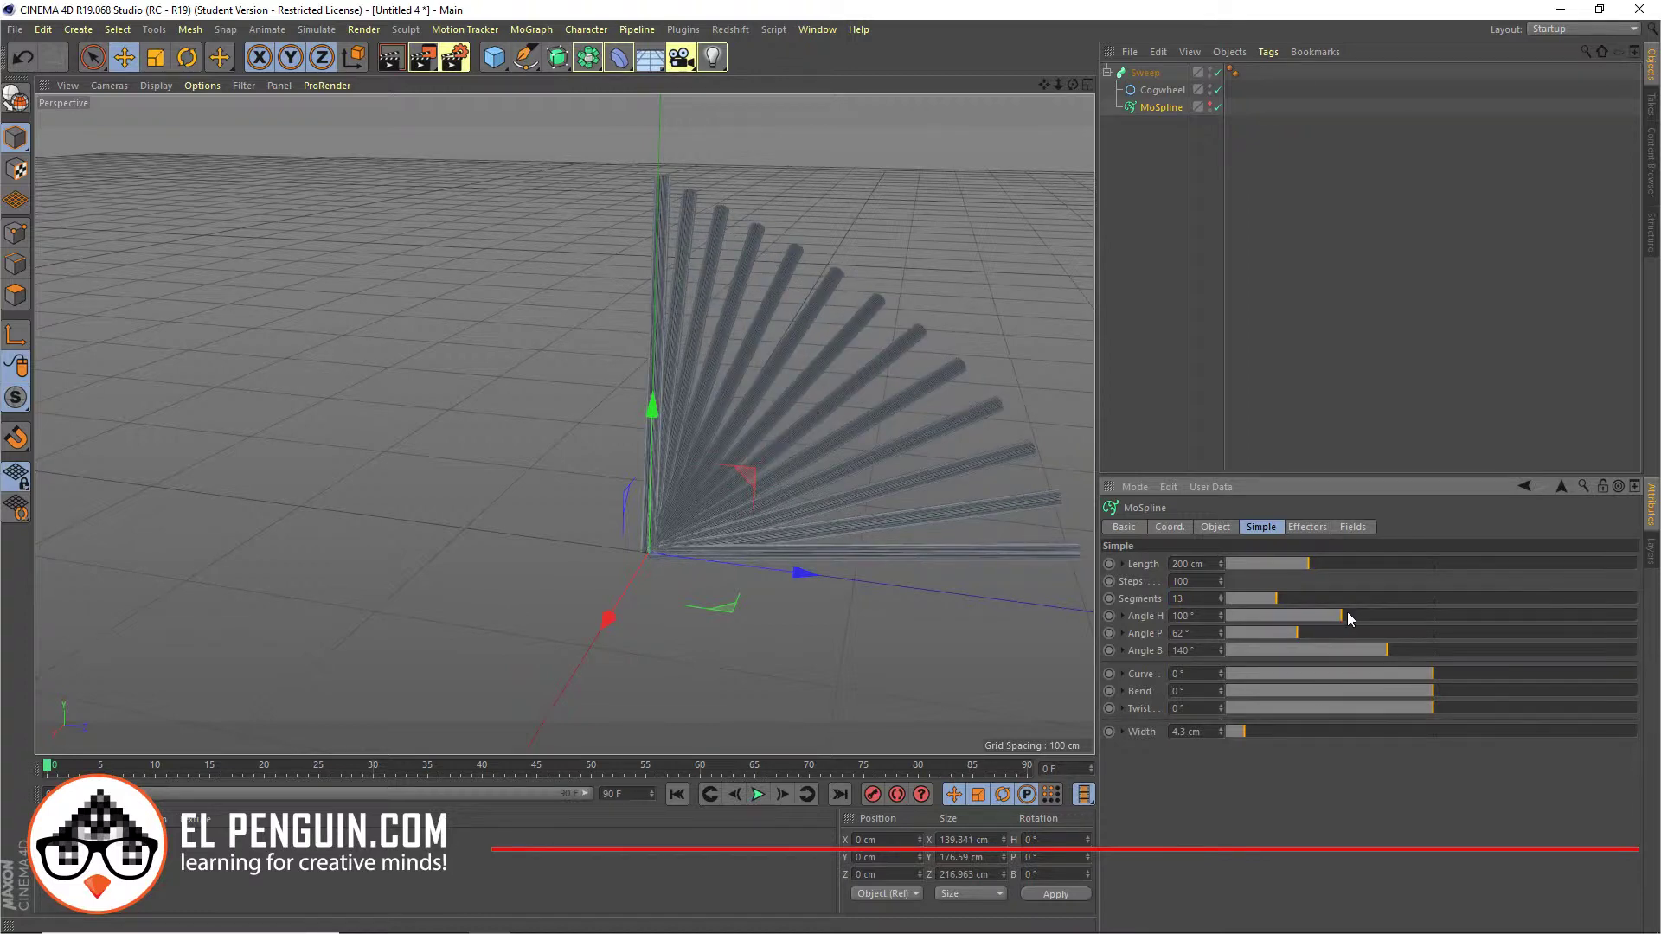
pyautogui.moveTo(1348, 614); pyautogui.dragTo(1397, 621)
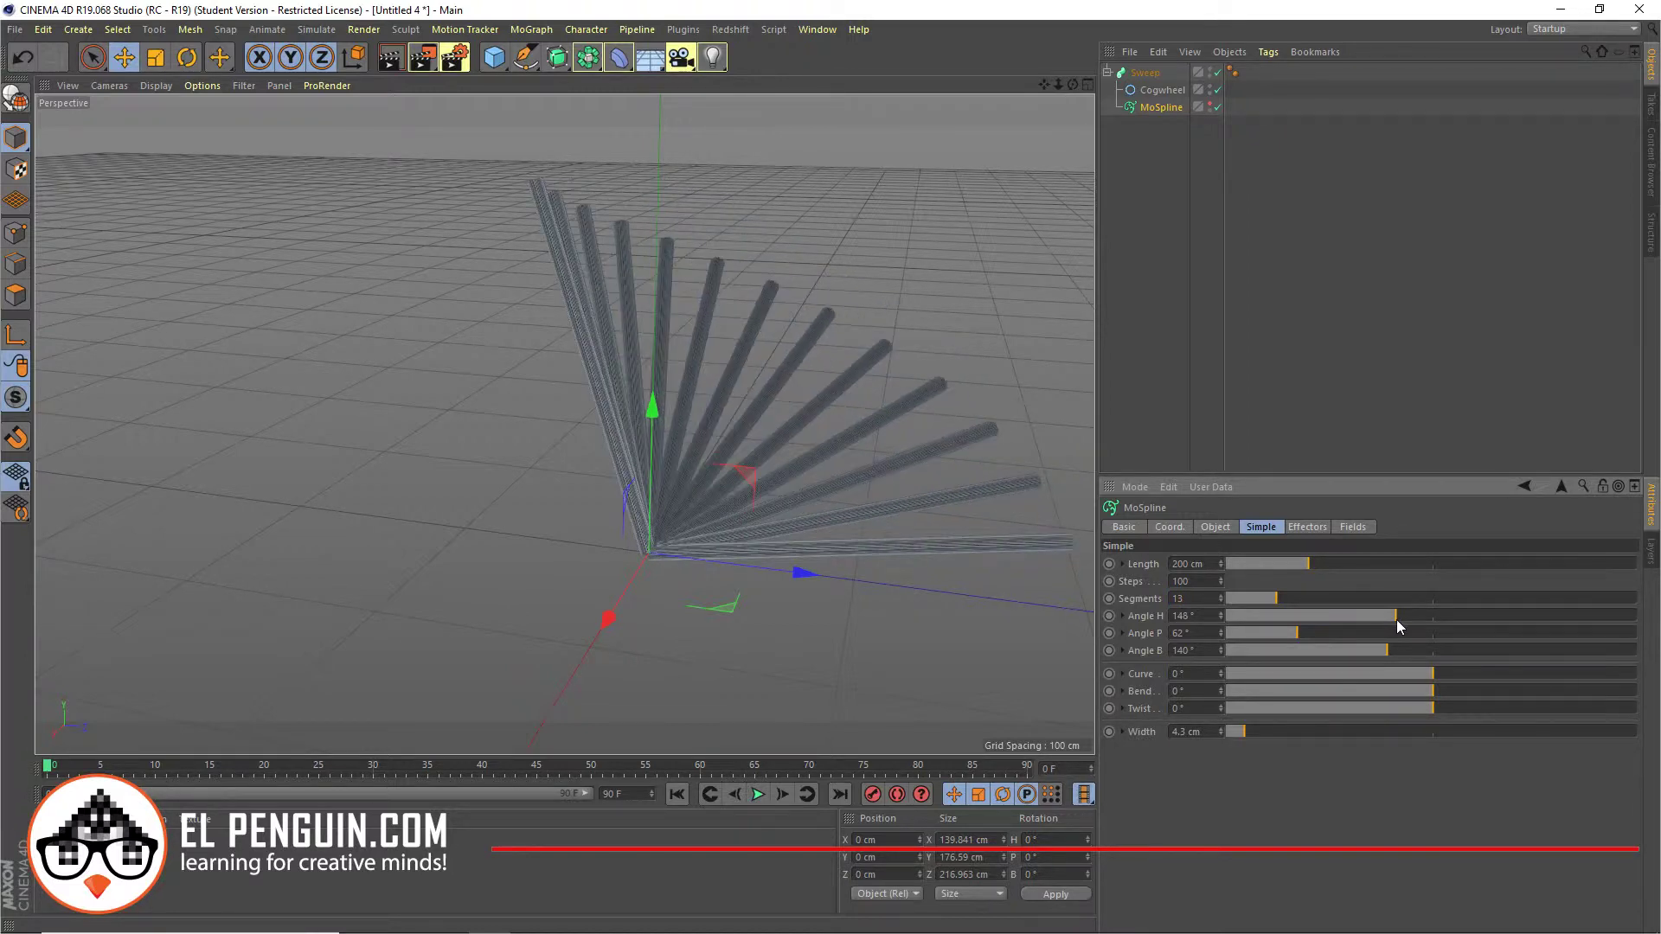
pyautogui.keyDown('alt'); pyautogui.moveTo(606, 469); pyautogui.dragTo(875, 476); pyautogui.keyUp('alt')
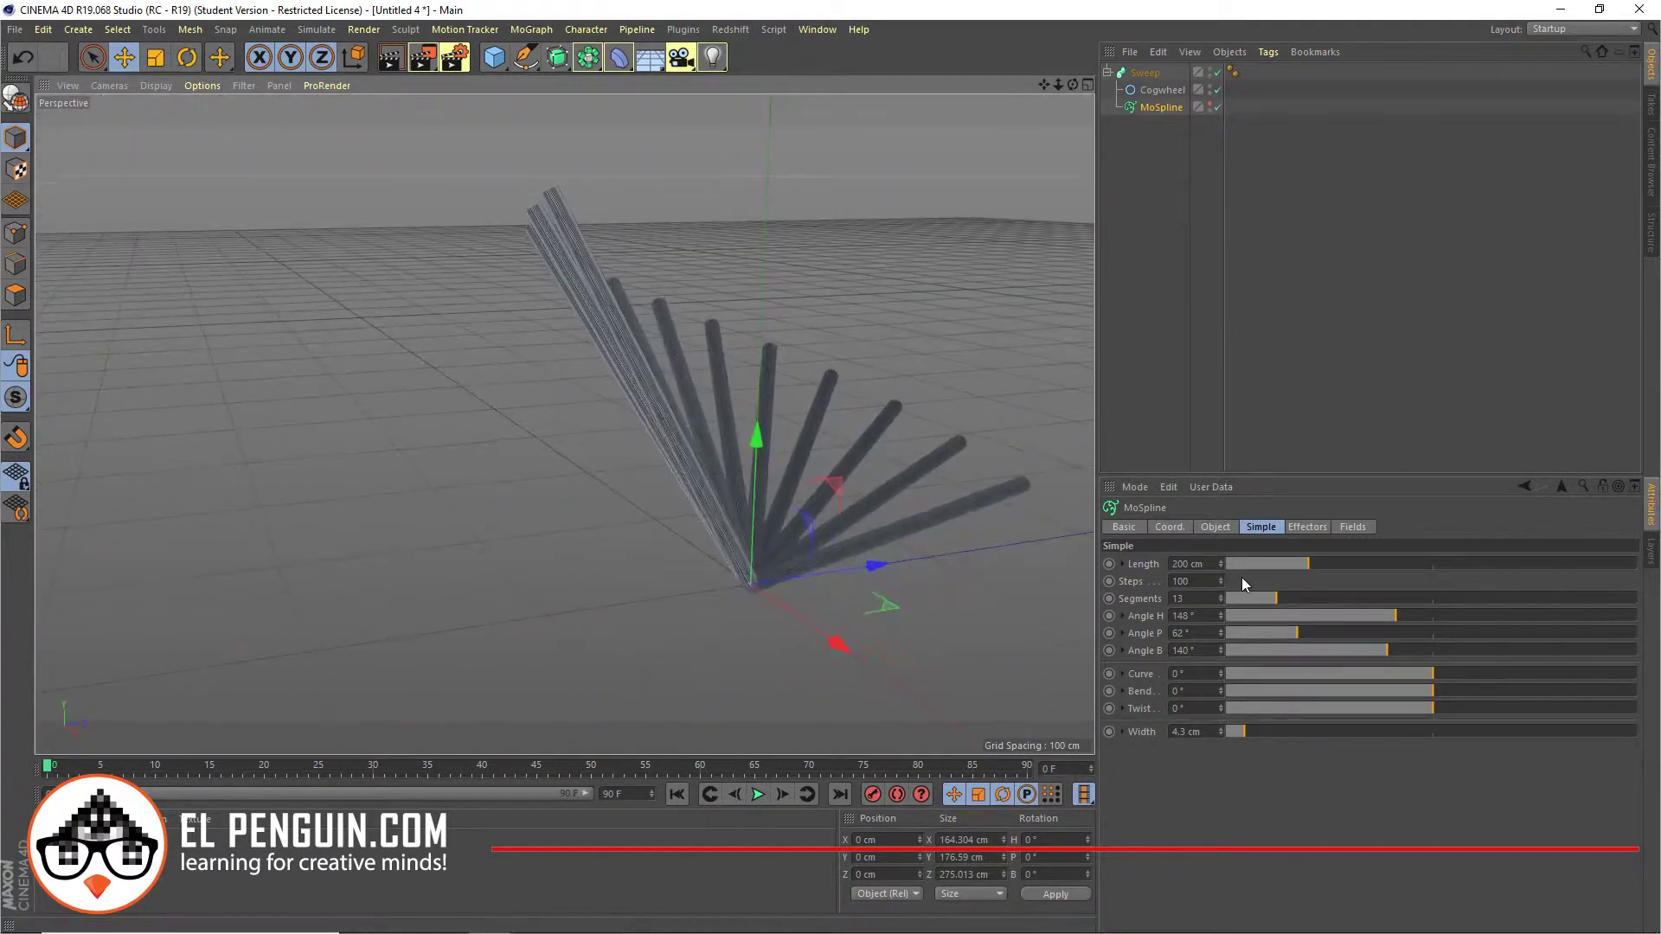
pyautogui.keyDown('alt'); pyautogui.moveTo(813, 336); pyautogui.dragTo(776, 341); pyautogui.keyUp('alt')
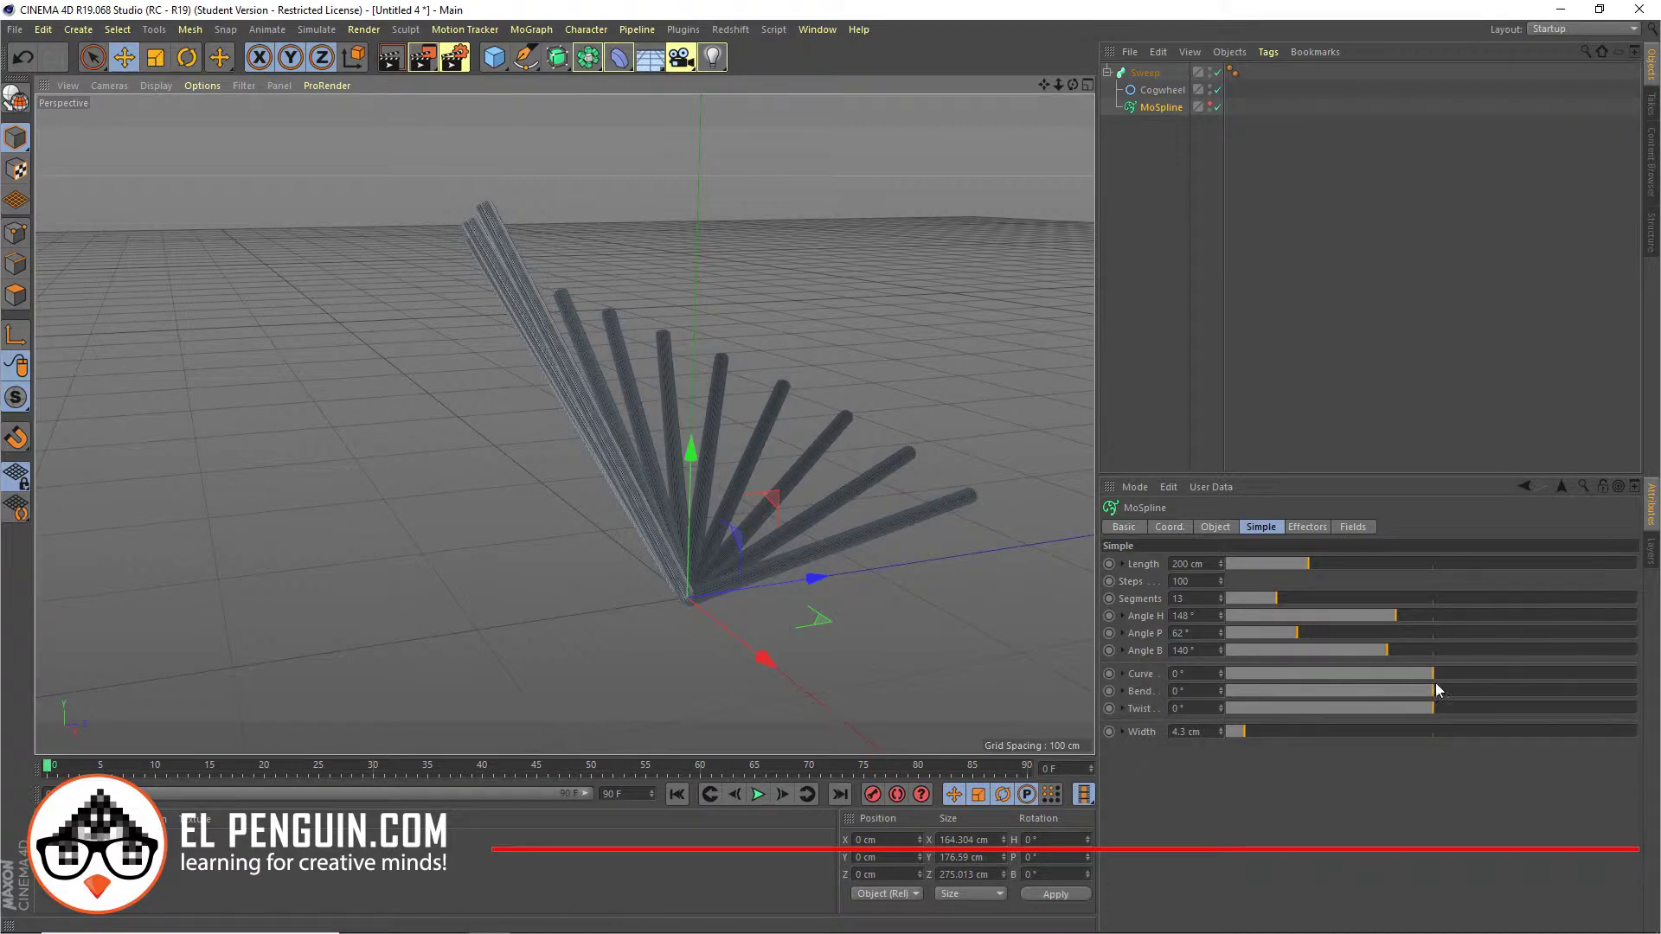
# Curl the tubes with Curve 139°, Bend -158° and Twist 225°
pyautogui.moveTo(1434, 674); pyautogui.dragTo(1512, 682)
pyautogui.keyDown('alt'); pyautogui.moveTo(870, 502); pyautogui.dragTo(418, 486); pyautogui.keyUp('alt')
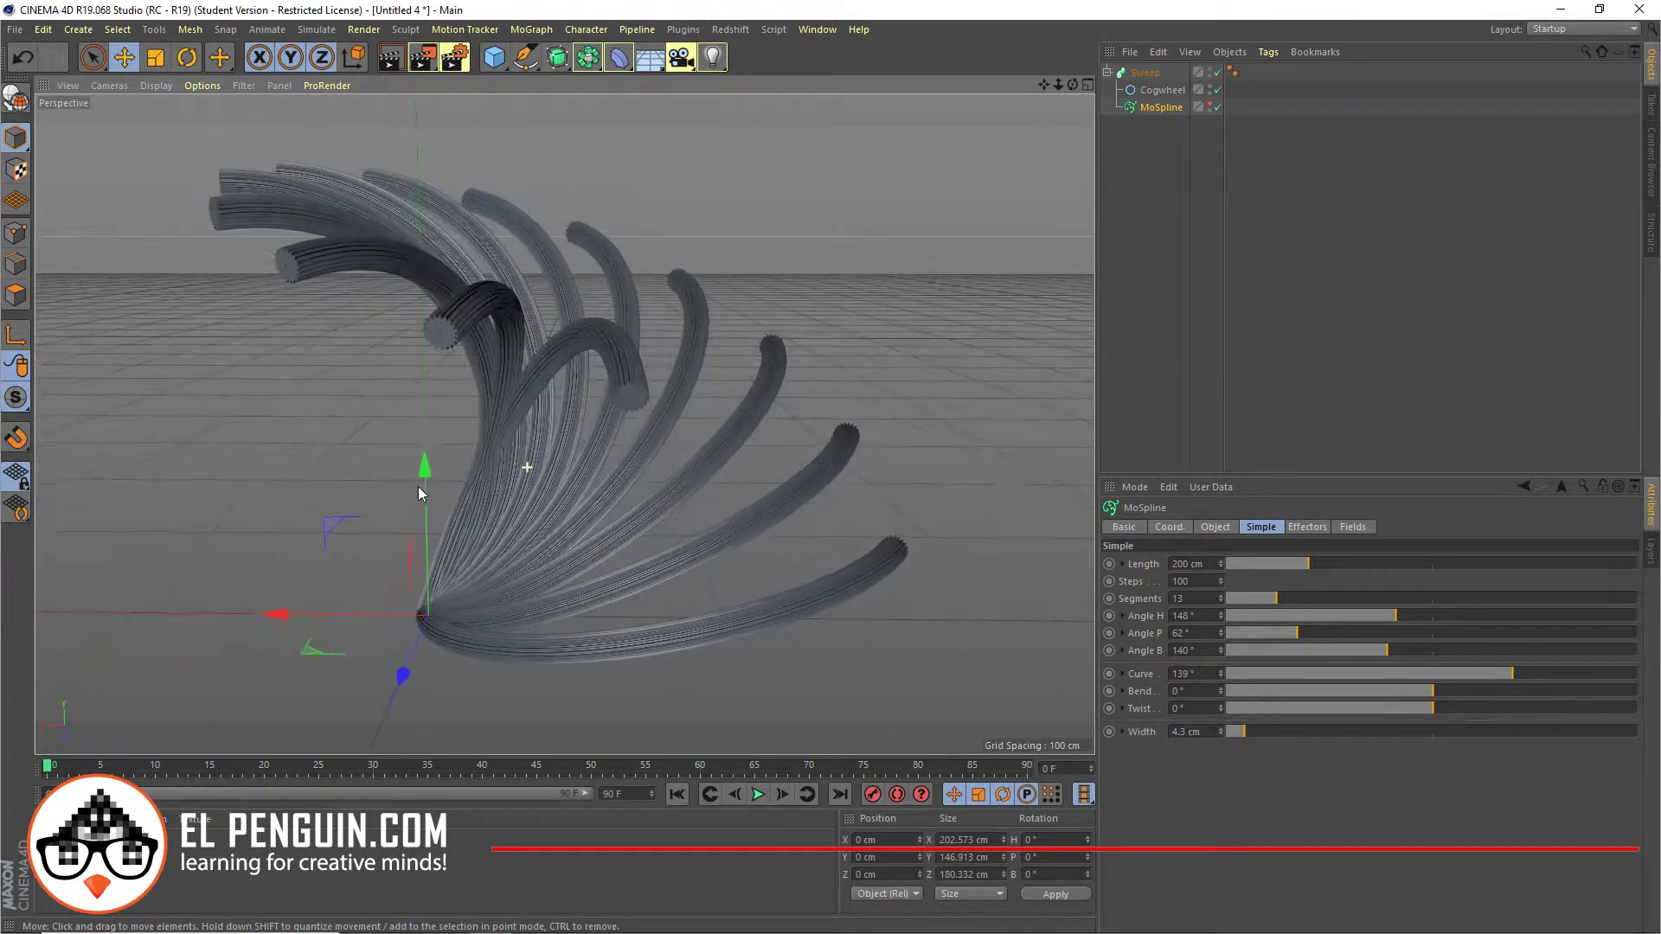
pyautogui.moveTo(1434, 691); pyautogui.dragTo(1355, 699)
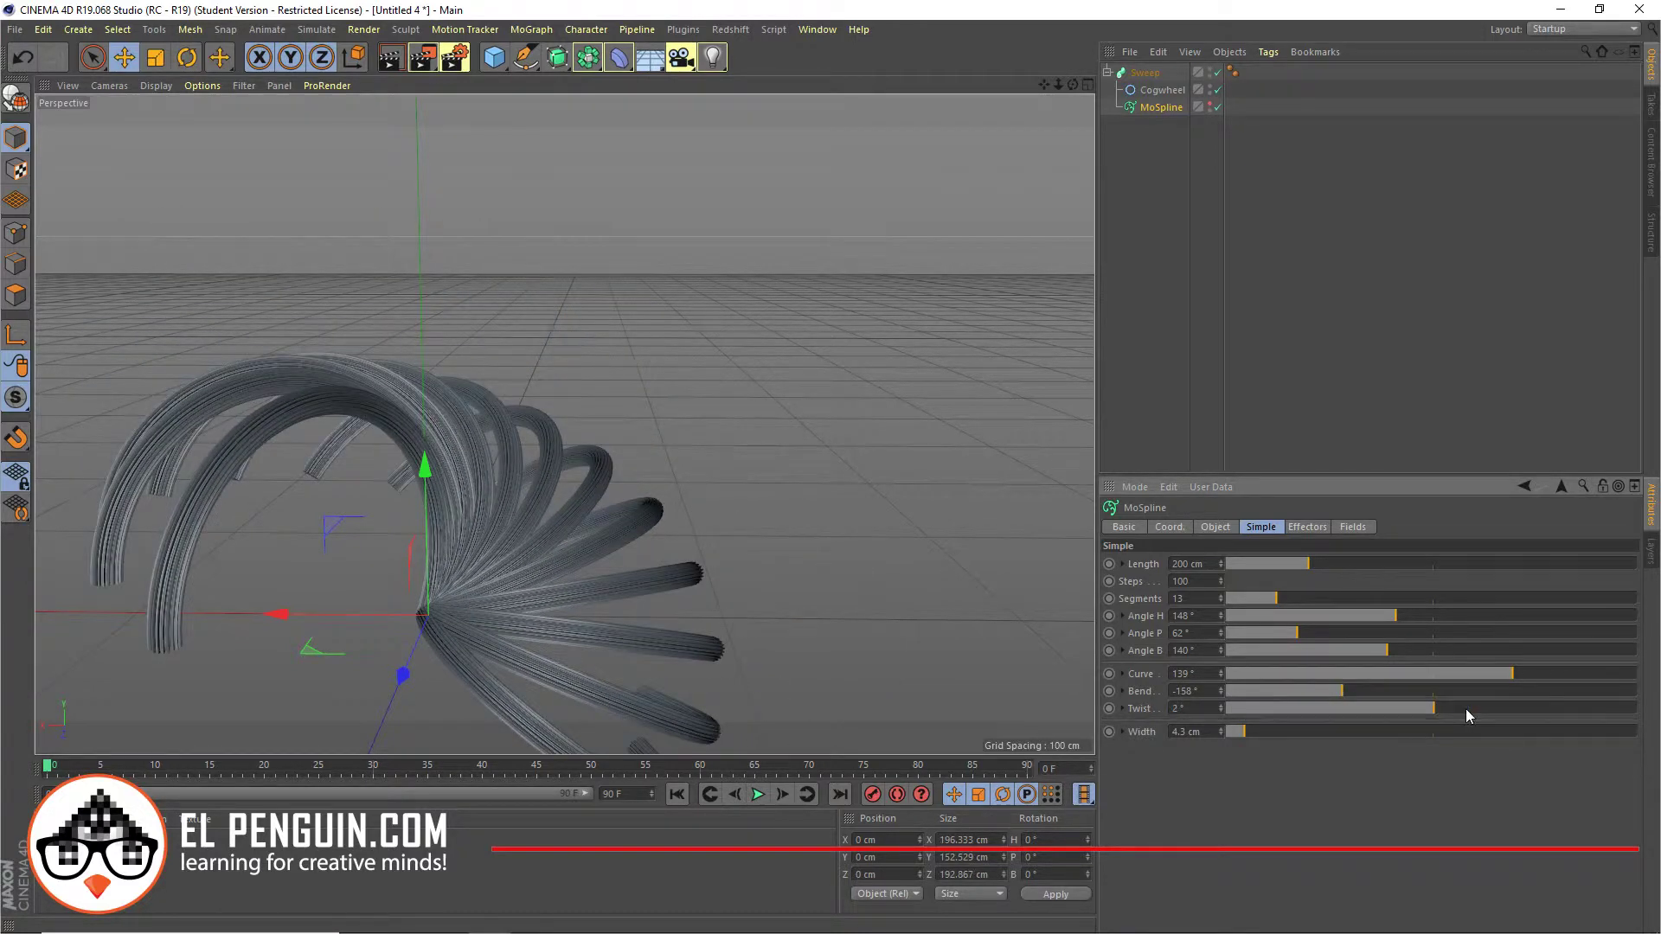
pyautogui.moveTo(1466, 708); pyautogui.dragTo(1561, 709)
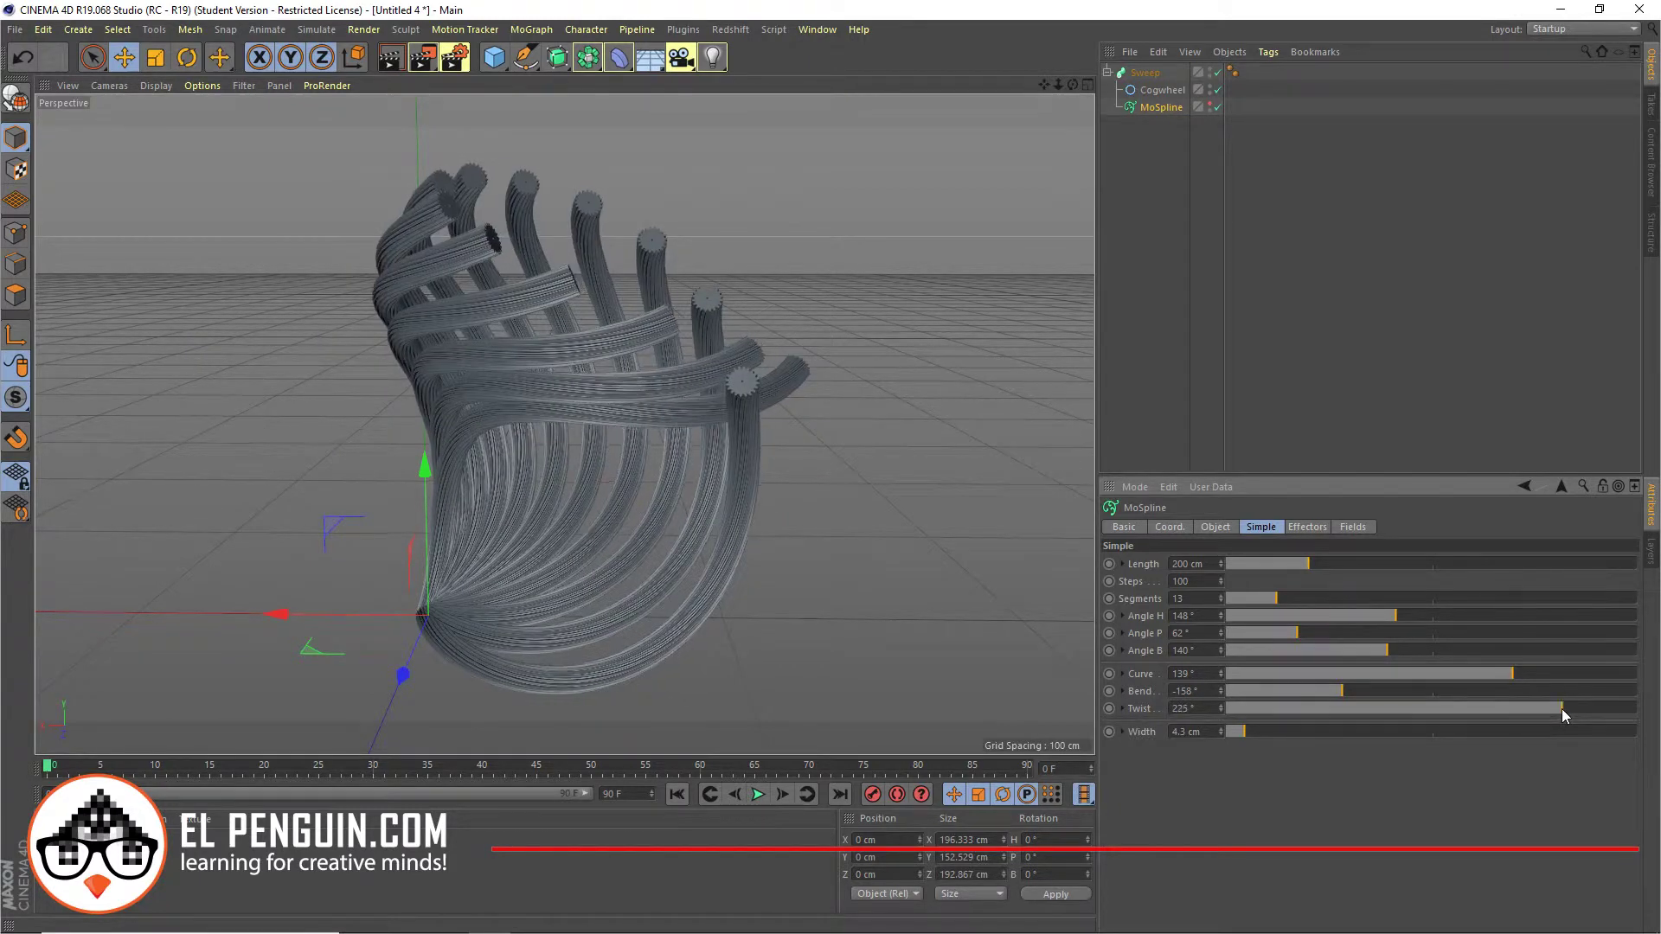
pyautogui.keyDown('alt'); pyautogui.moveTo(530, 360); pyautogui.dragTo(778, 481); pyautogui.keyUp('alt')
# Test-render the swirl, inspect the image, and close the Picture Viewer
pyautogui.hotkey('shift', 'r')
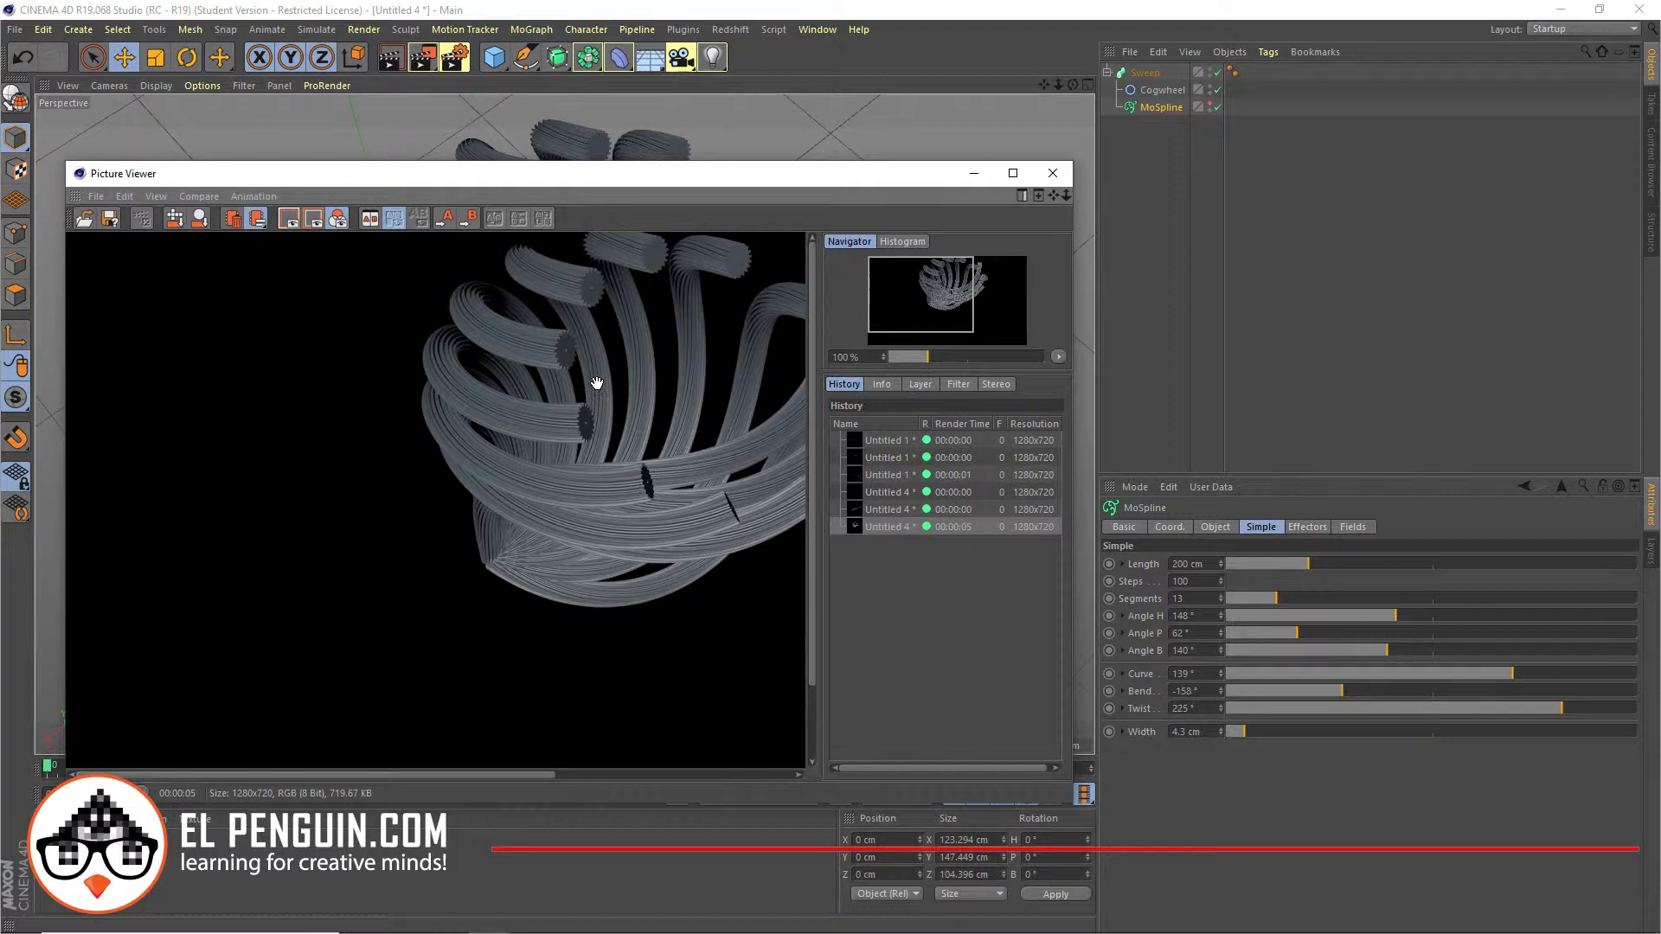
pyautogui.moveTo(594, 378); pyautogui.dragTo(467, 450)
pyautogui.click(1061, 178)
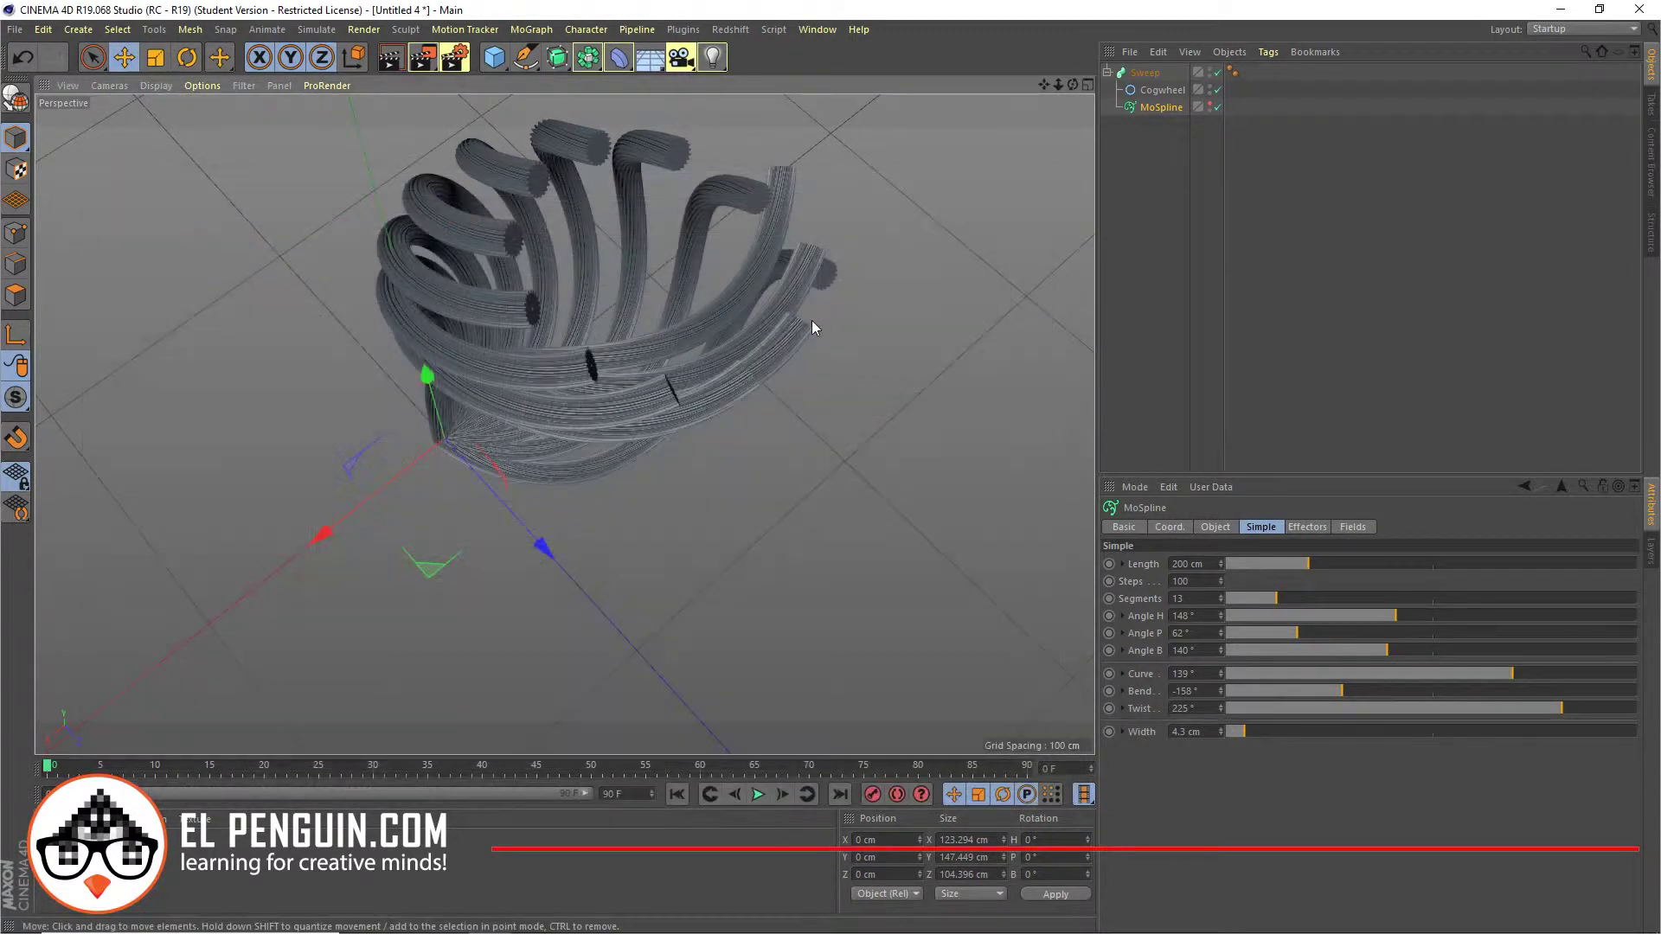
# Set the MoSpline Width to 2.5 cm to slim the tubes
pyautogui.moveTo(808, 323)
pyautogui.keyDown('alt'); pyautogui.mouseDown()
pyautogui.moveTo(808, 211)
pyautogui.moveTo(778, 311)
pyautogui.mouseUp(); pyautogui.keyUp('alt')
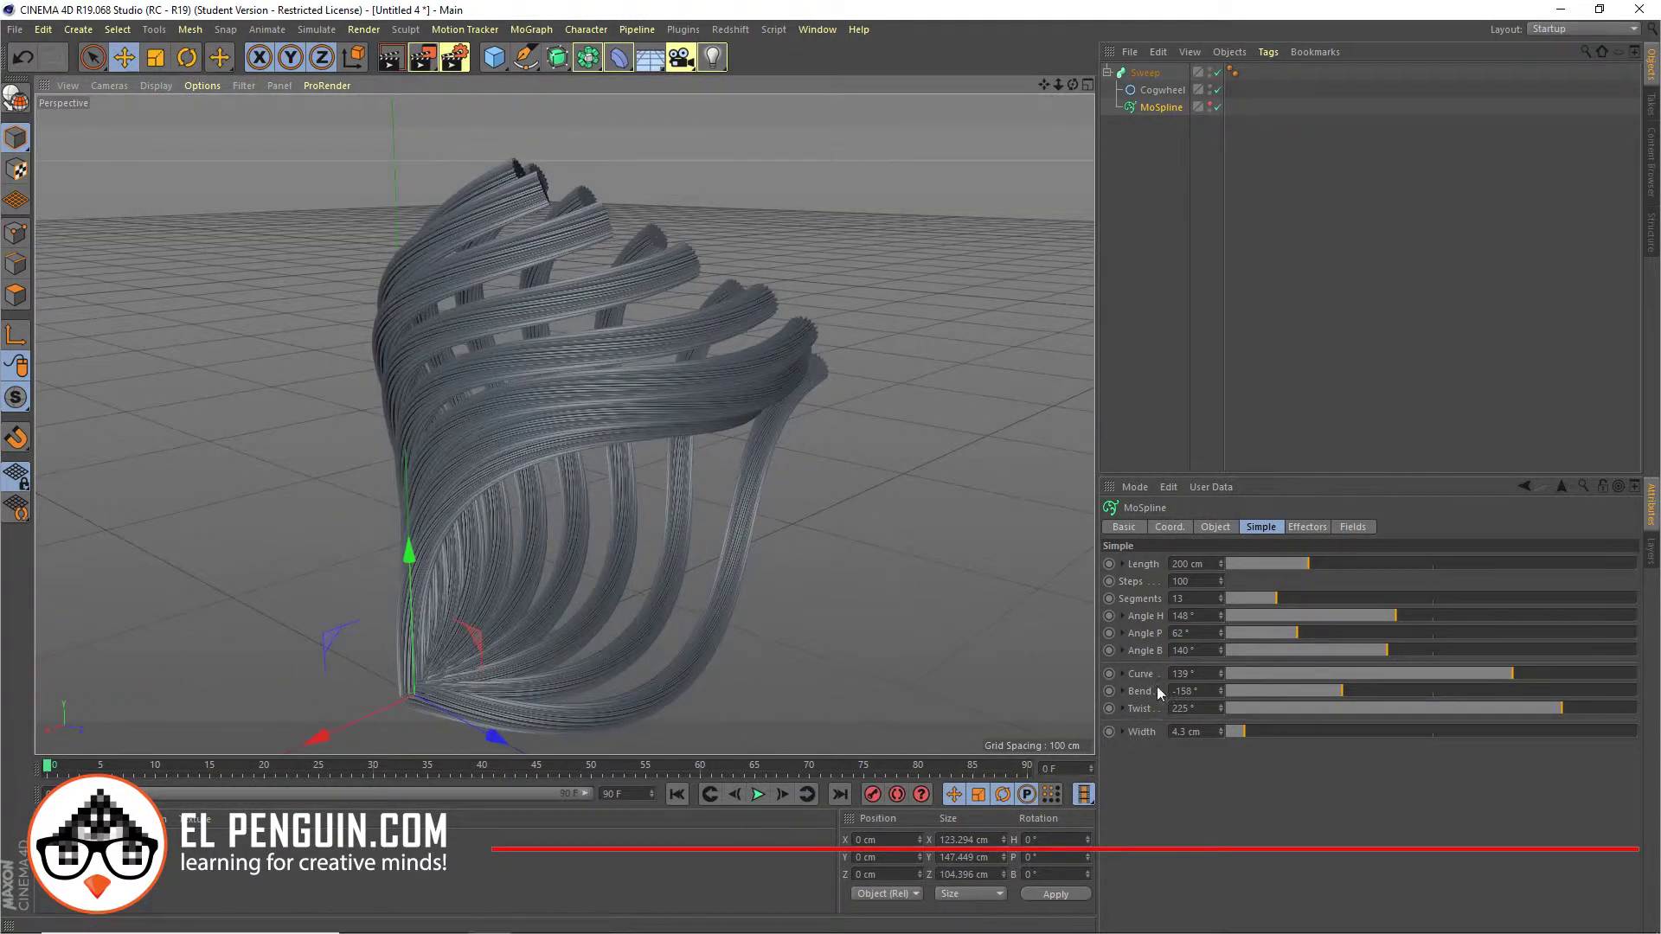
pyautogui.click(1204, 727)
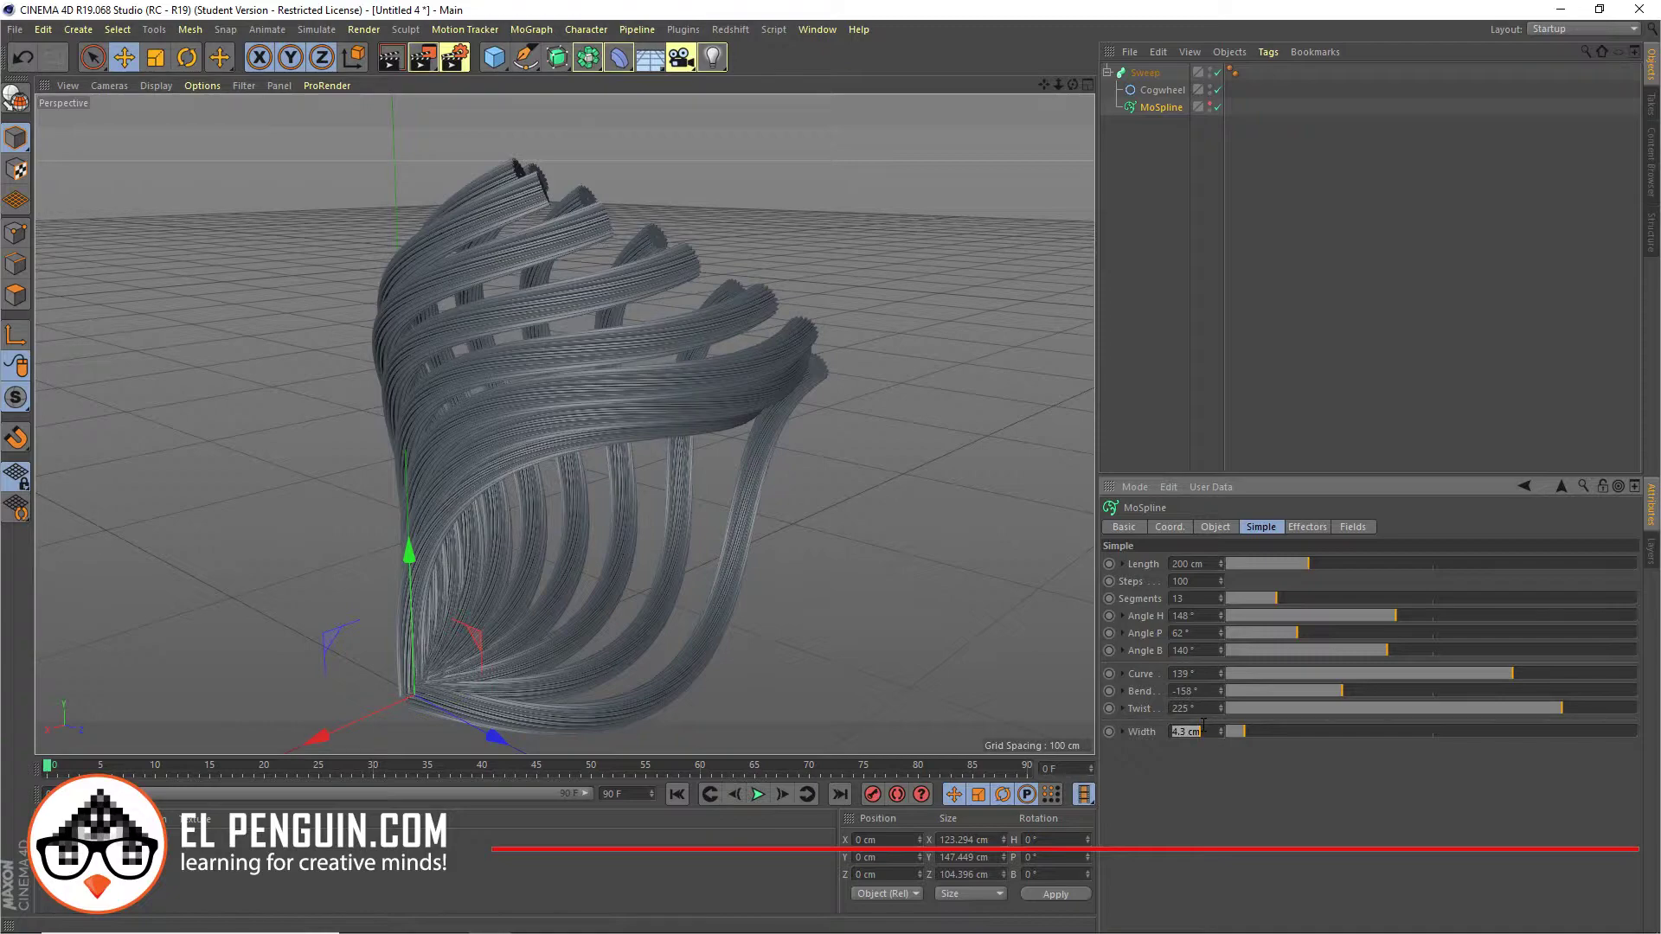
pyautogui.write('2')
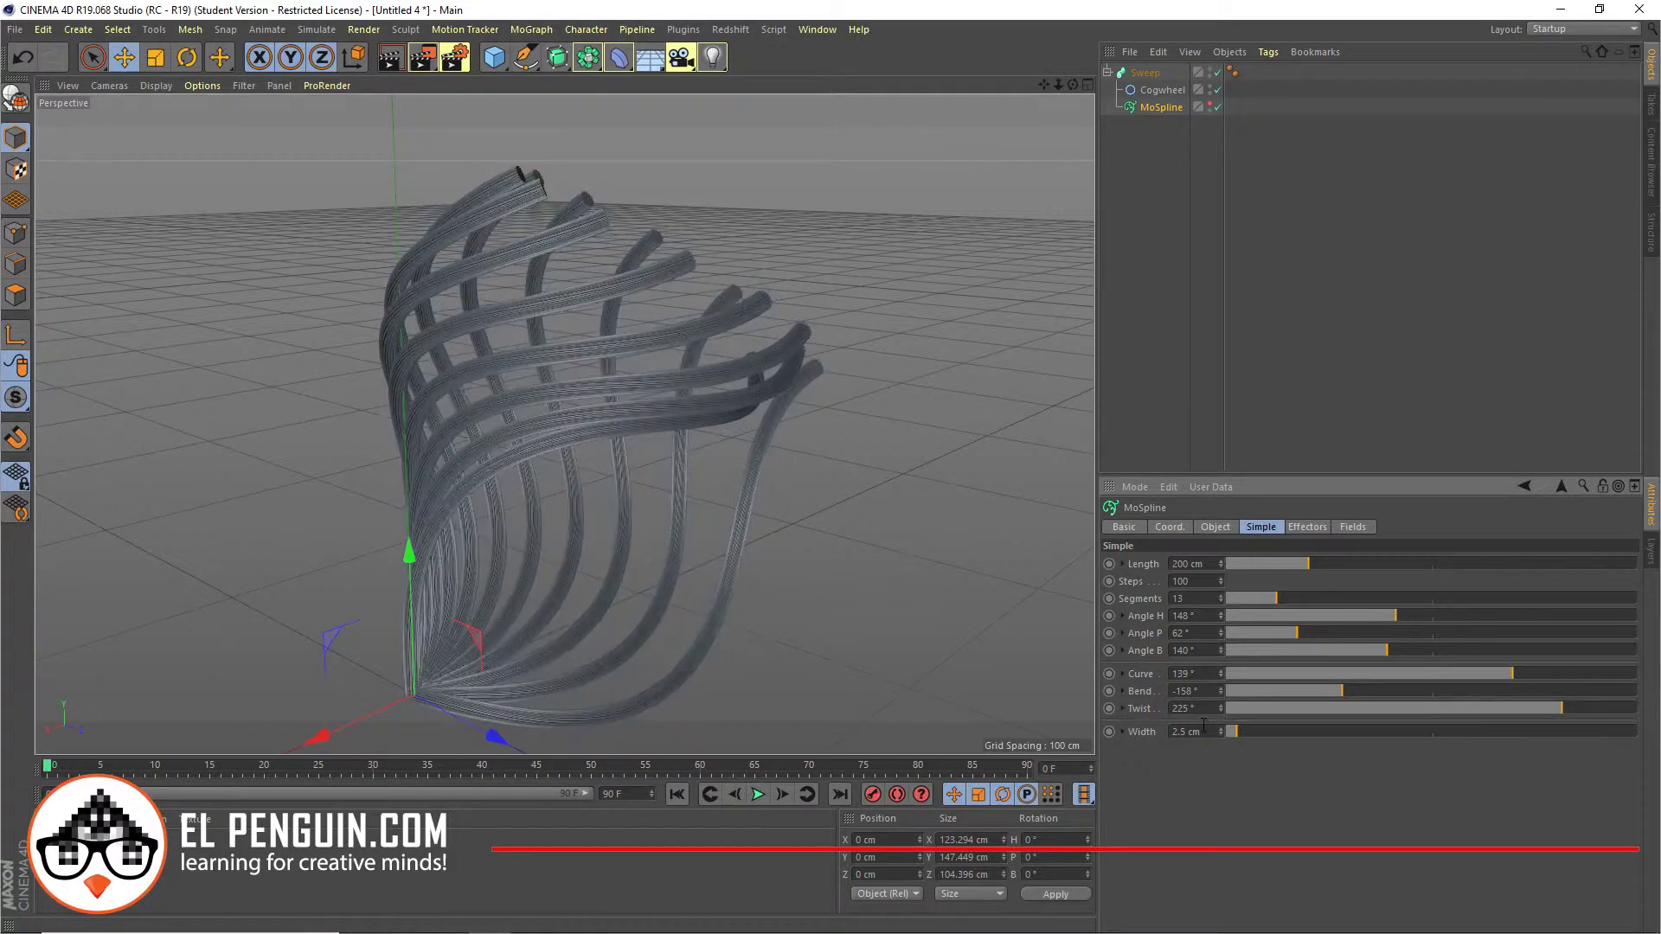
pyautogui.moveTo(911, 527)
pyautogui.keyDown('alt'); pyautogui.mouseDown()
pyautogui.moveTo(649, 481)
pyautogui.moveTo(848, 489)
pyautogui.moveTo(704, 528)
pyautogui.moveTo(770, 528)
pyautogui.mouseUp(); pyautogui.keyUp('alt')
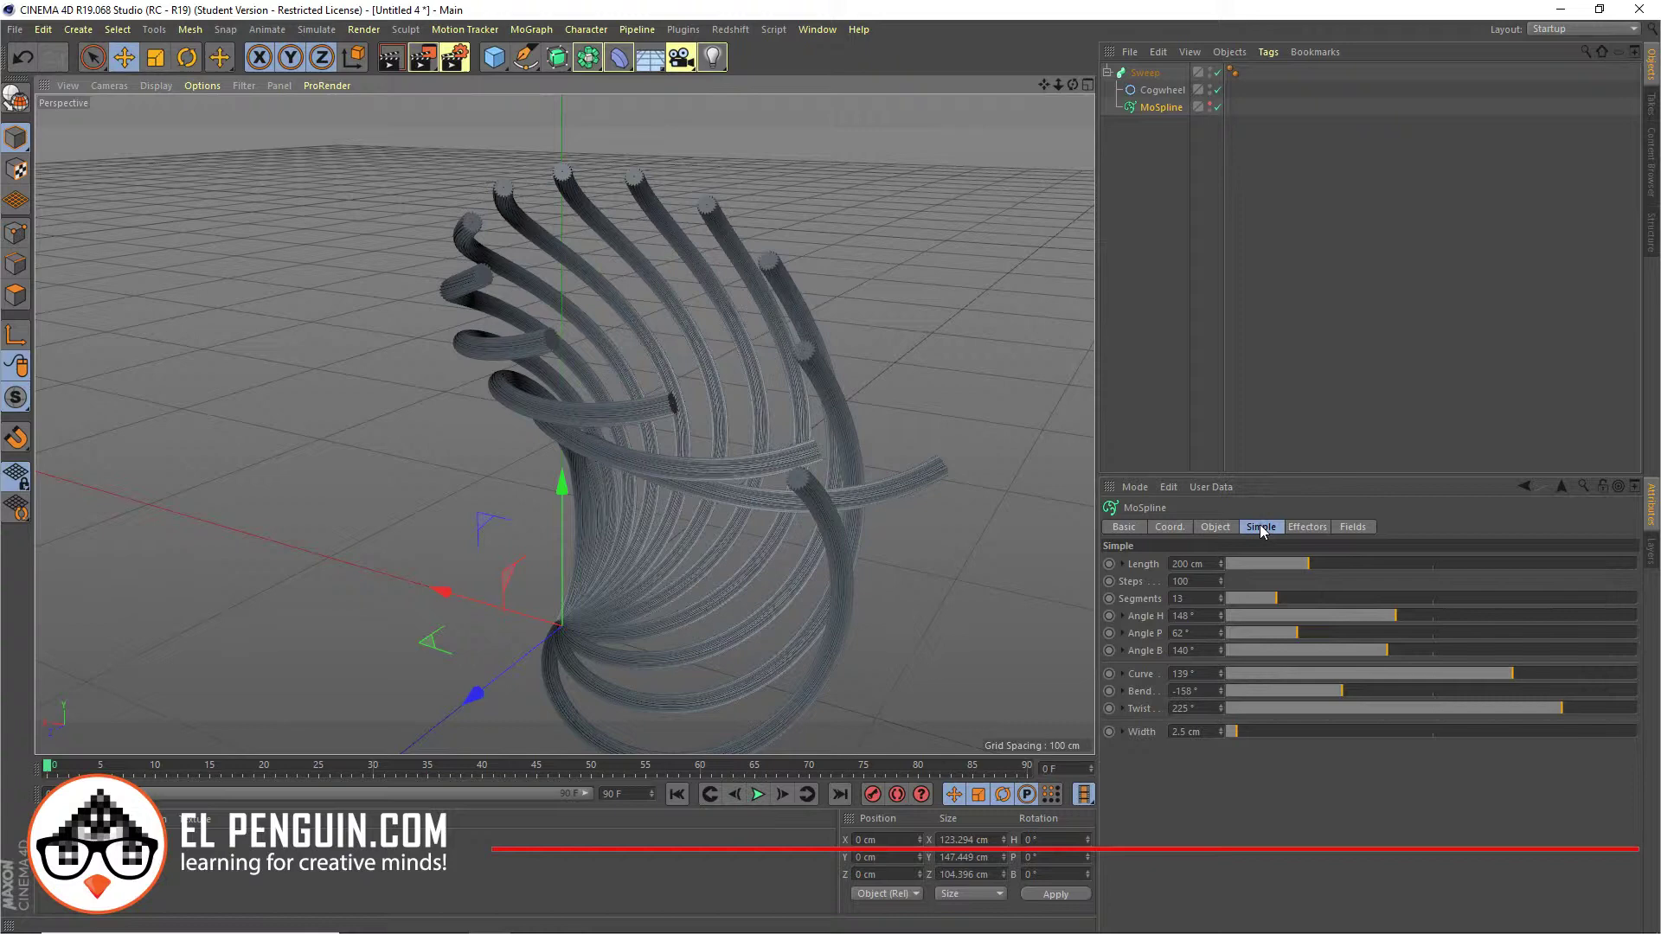
# Experiment with MoSpline Start, End and Offset, leaving Offset slightly negative
pyautogui.click(1215, 529)
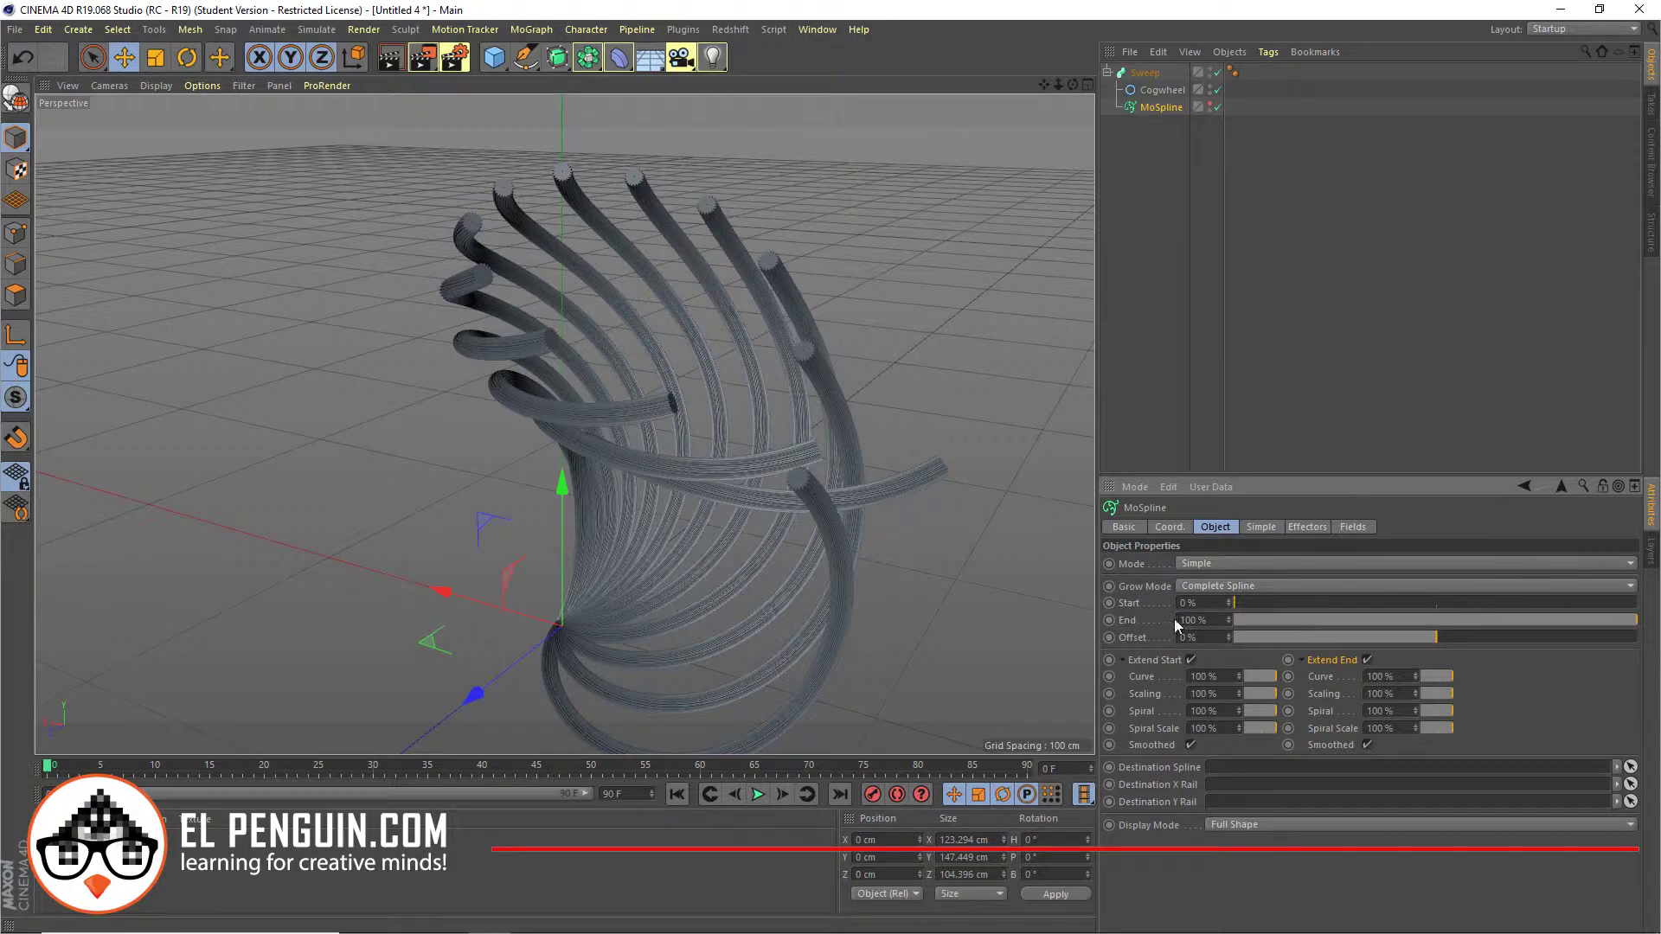
pyautogui.moveTo(1236, 601); pyautogui.dragTo(1194, 586)
pyautogui.moveTo(1632, 622)
pyautogui.mouseDown()
pyautogui.moveTo(1210, 636)
pyautogui.moveTo(1641, 648)
pyautogui.mouseUp()
pyautogui.moveTo(1435, 637)
pyautogui.mouseDown()
pyautogui.moveTo(1222, 647)
pyautogui.moveTo(1580, 641)
pyautogui.moveTo(1420, 636)
pyautogui.mouseUp()
# Reset MoSpline Offset to 0 % and fold away the Extend Start and Extend End groups
pyautogui.click(1219, 638)
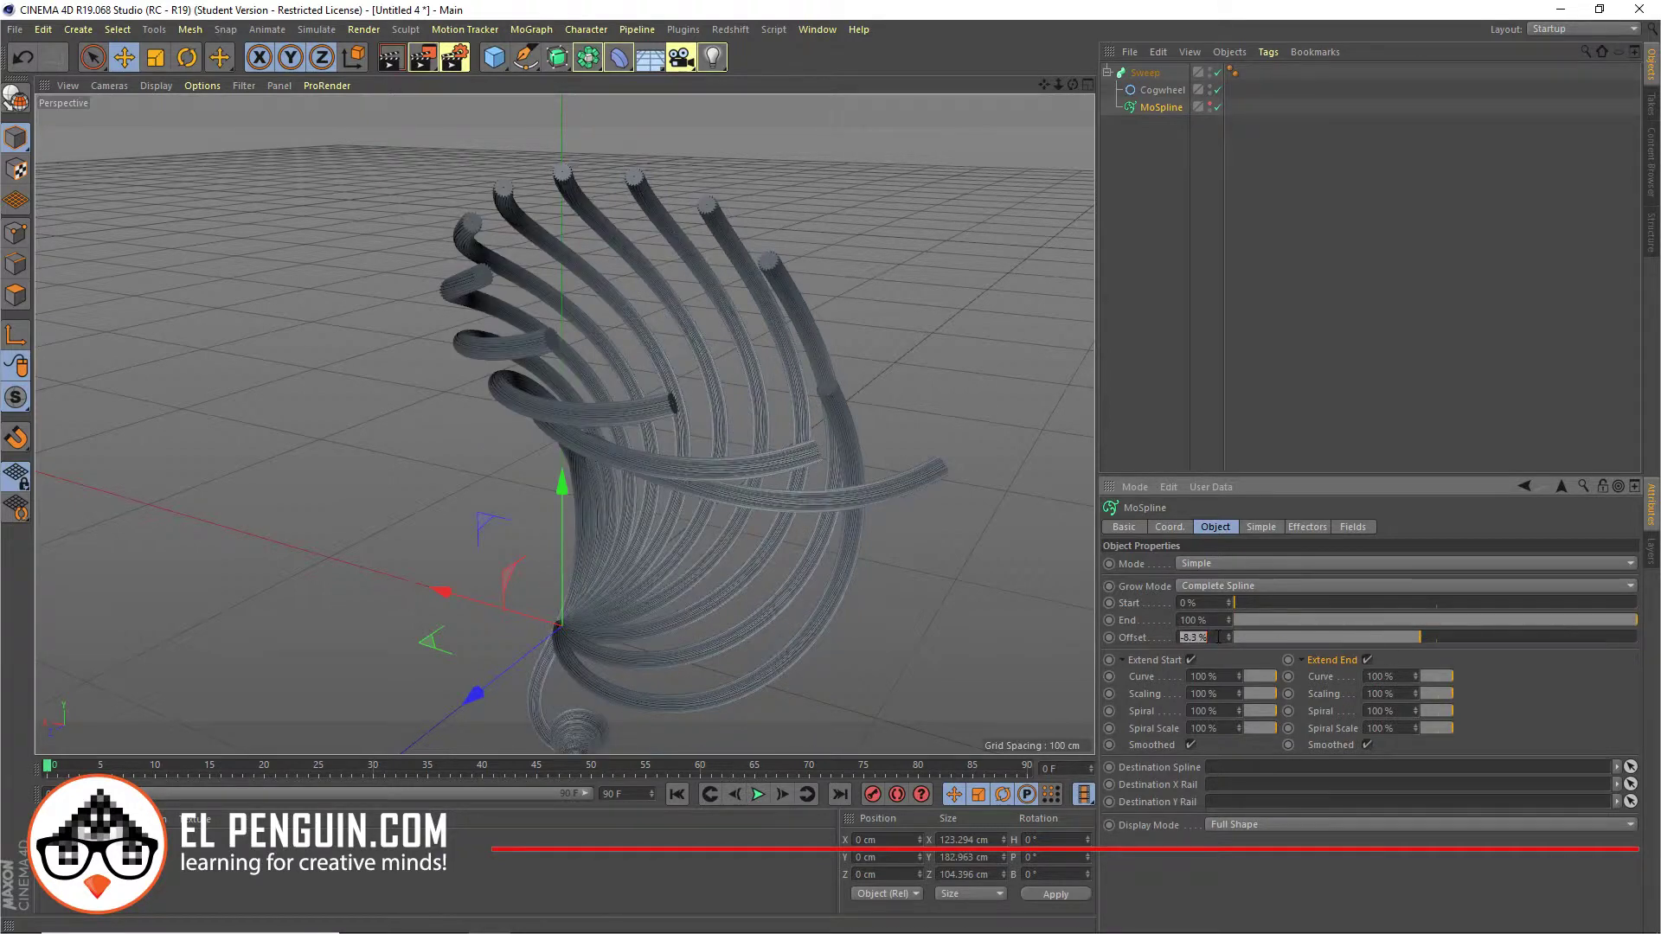
pyautogui.write('0')
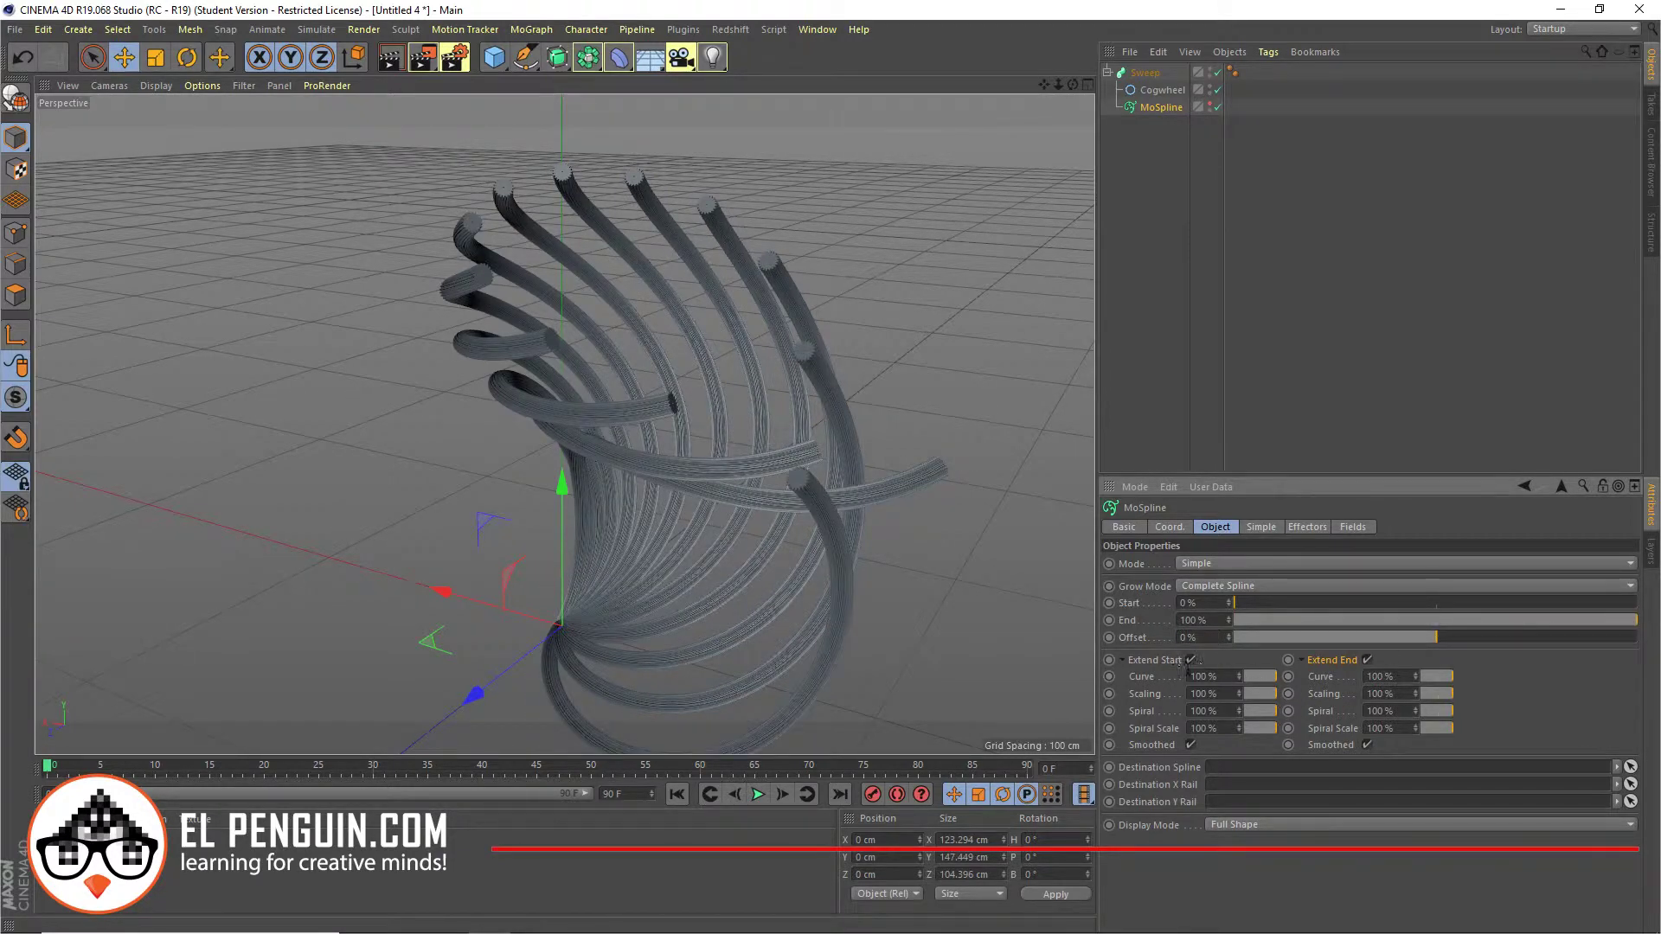
pyautogui.click(1300, 661)
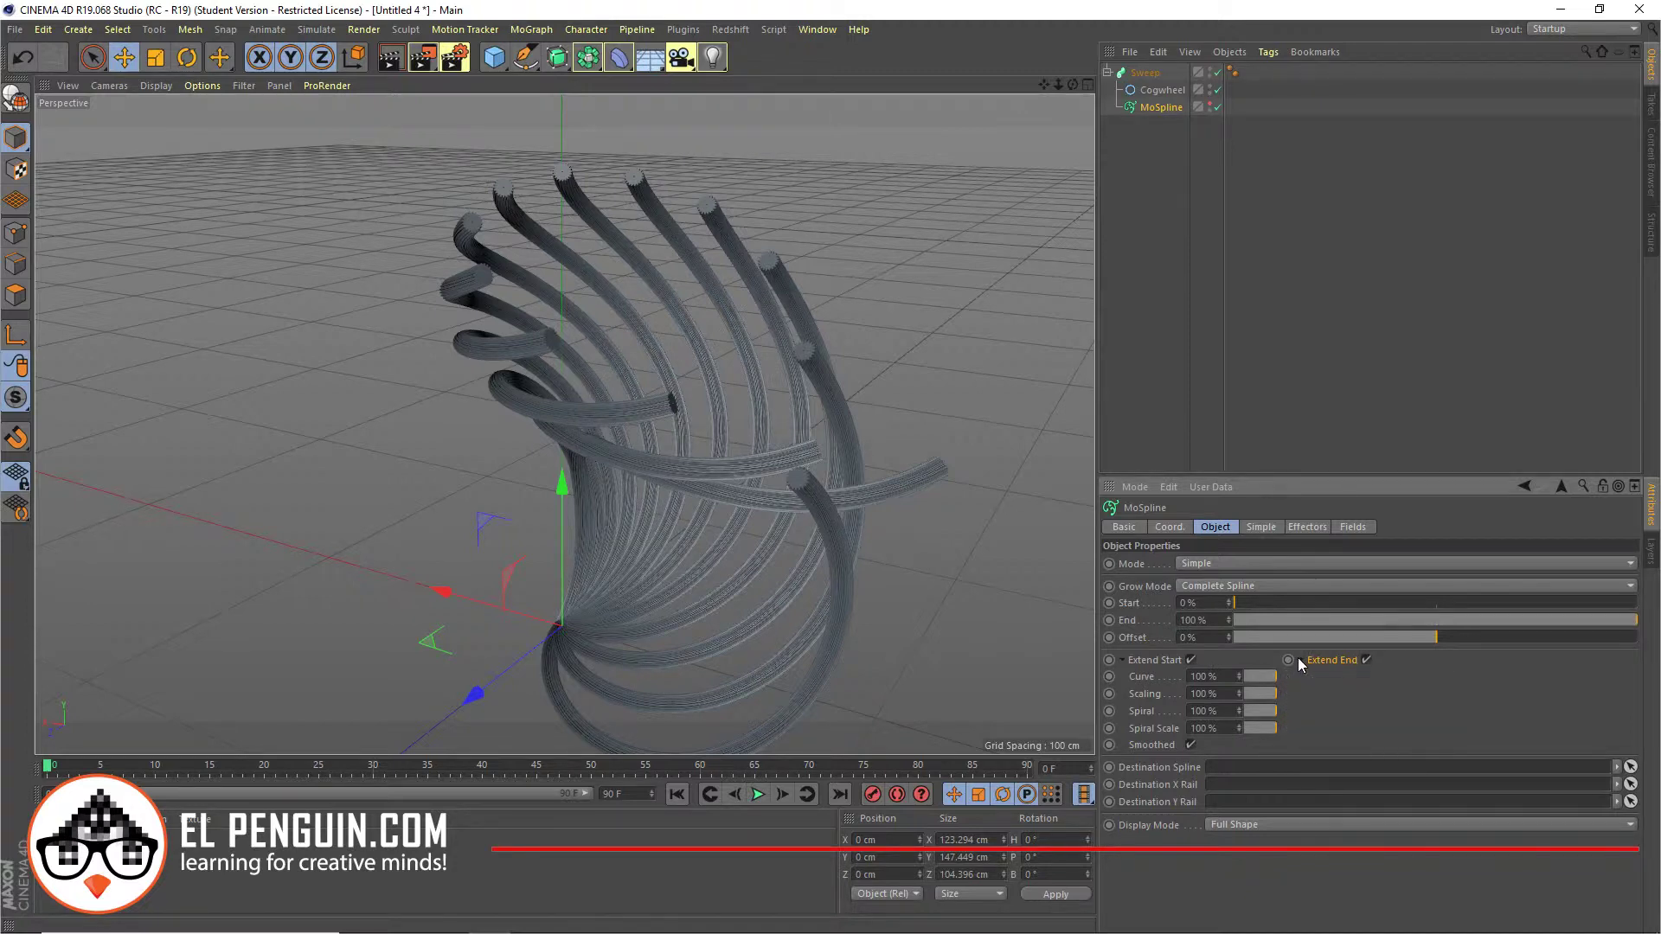
pyautogui.click(1301, 661)
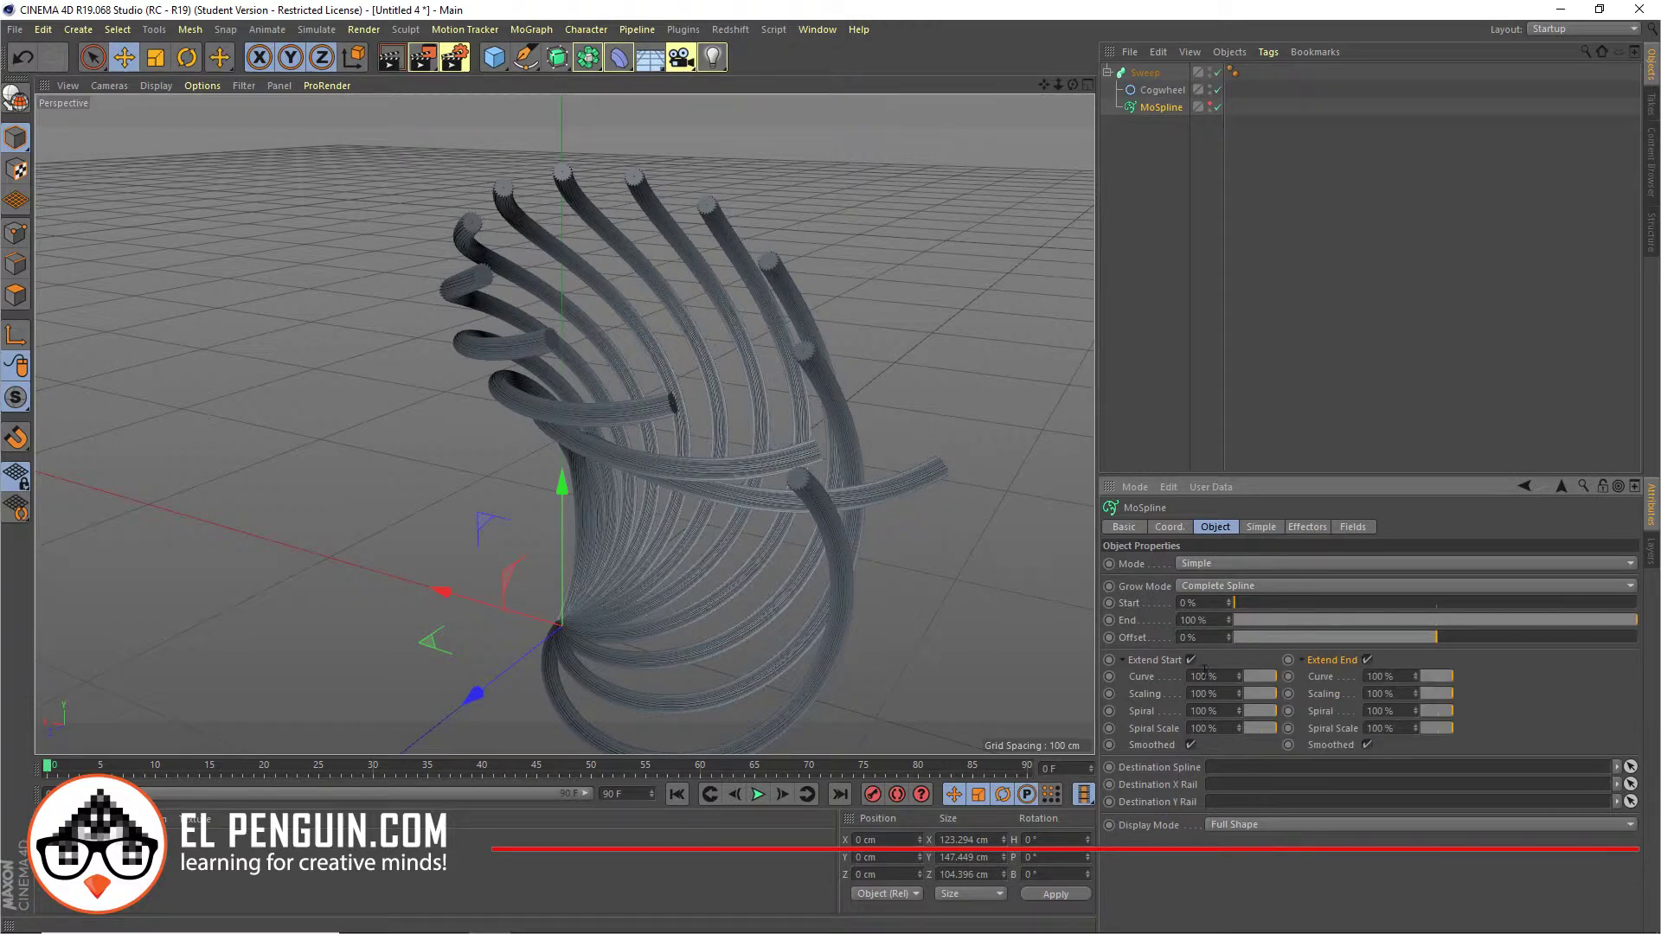
pyautogui.click(1121, 659)
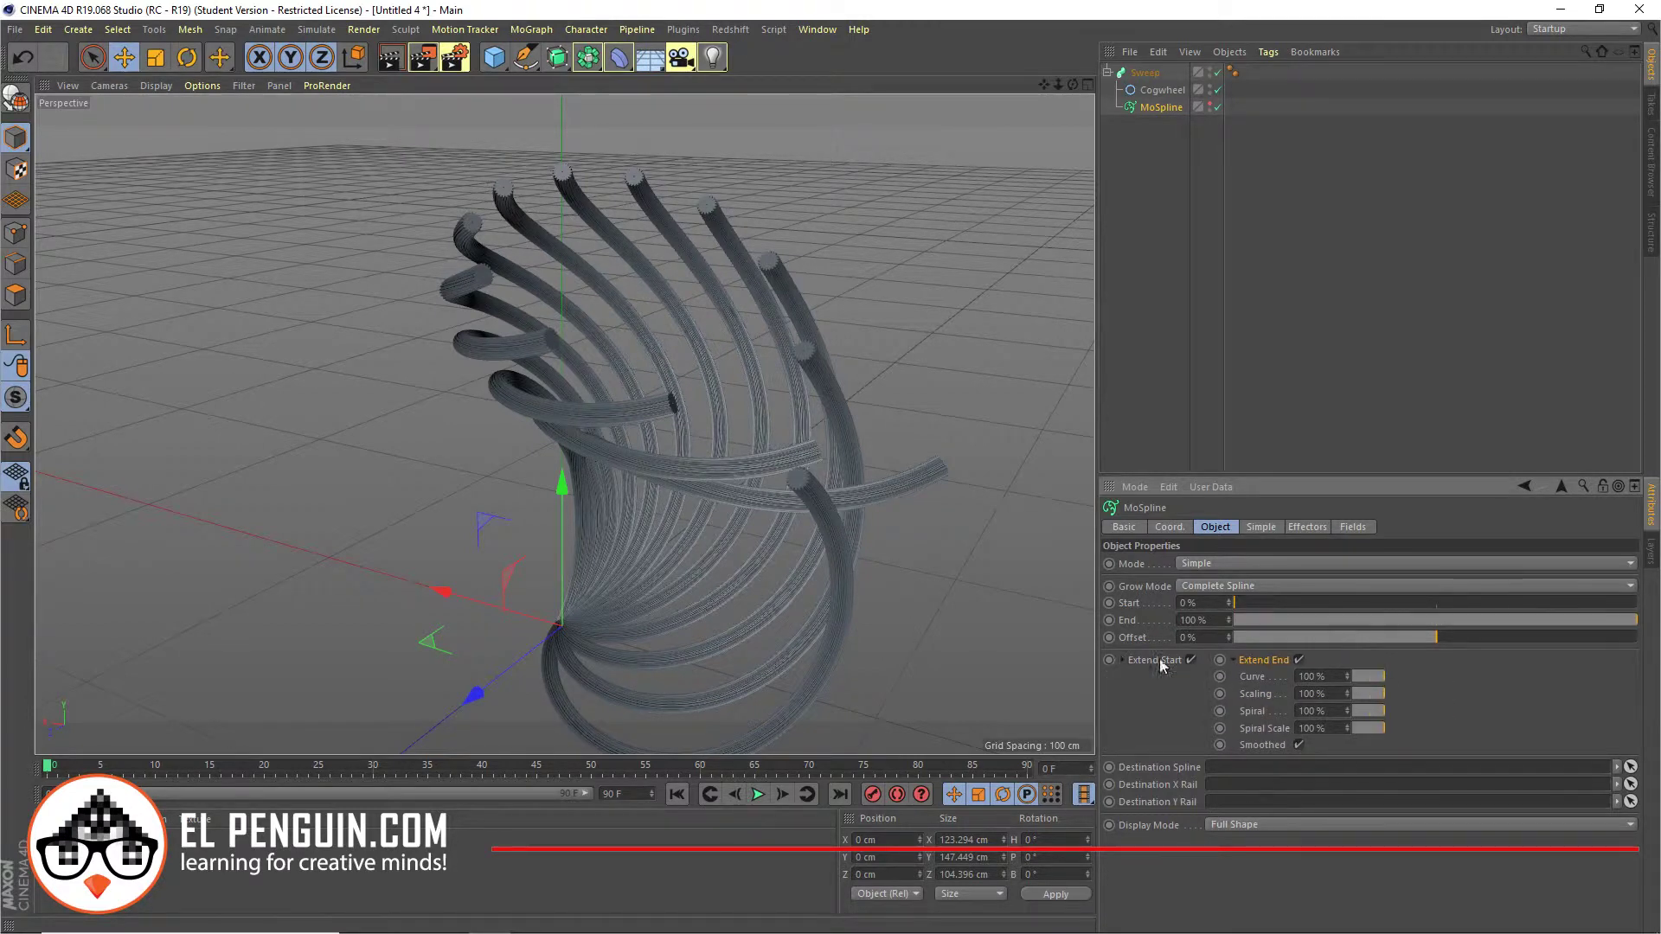
pyautogui.click(1233, 660)
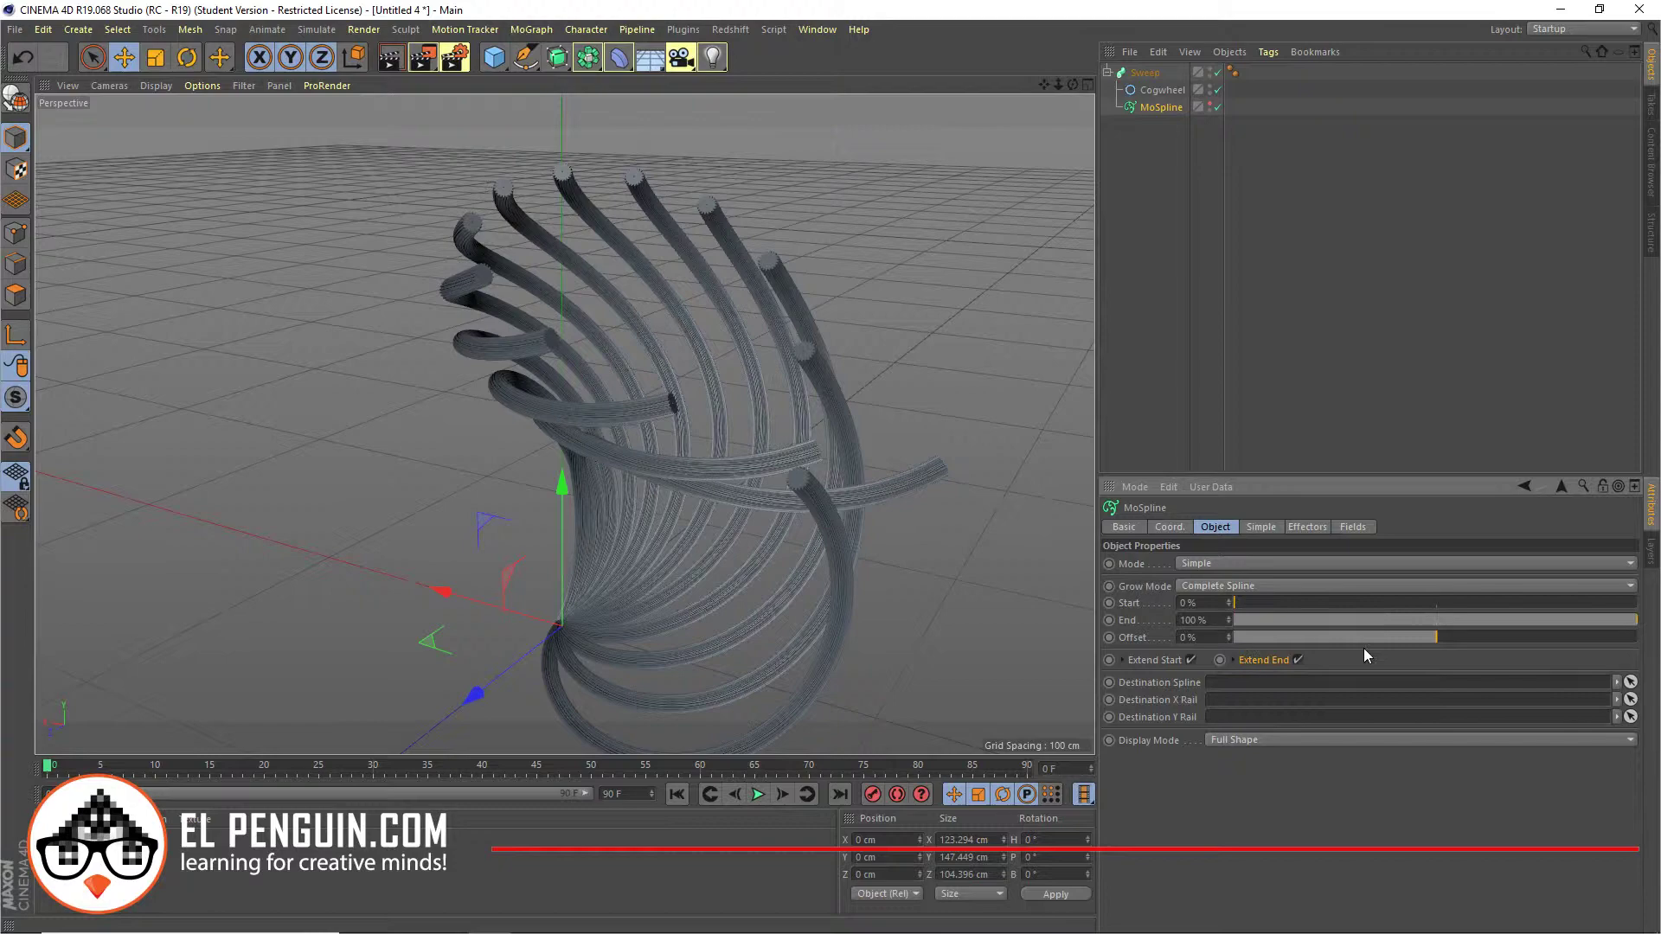
pyautogui.keyDown('alt'); pyautogui.moveTo(605, 444); pyautogui.dragTo(641, 288); pyautogui.keyUp('alt')
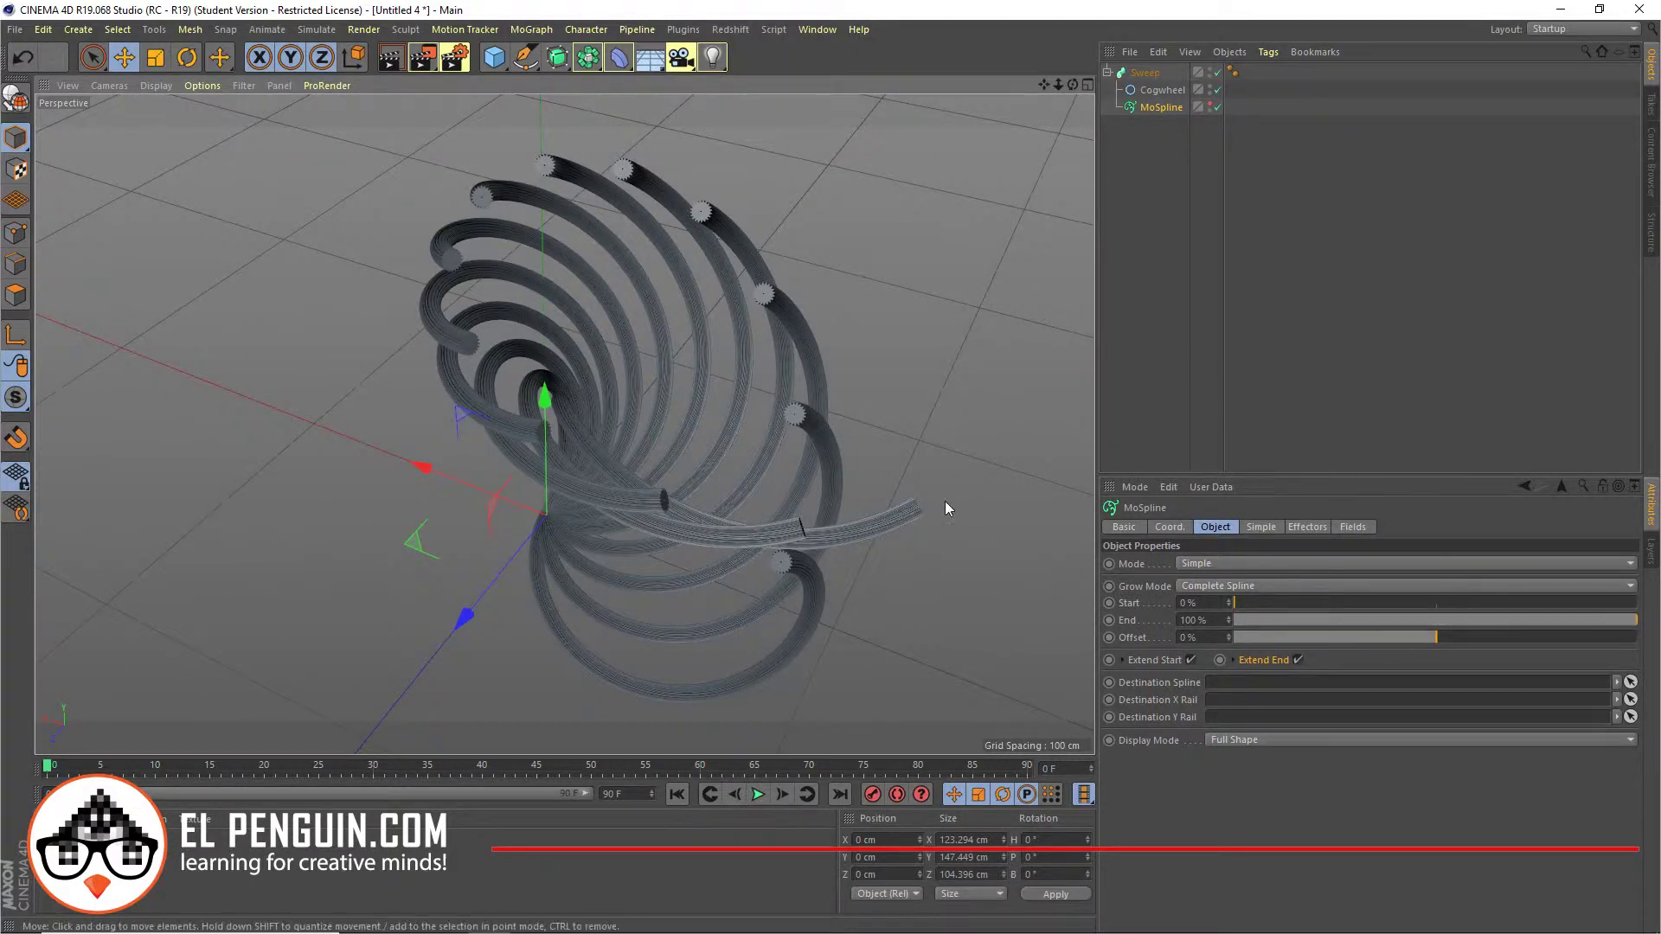
# Switch Grow Mode to Separate Segments, test End, then return it to 100 %
pyautogui.click(1263, 588)
pyautogui.click(1237, 604)
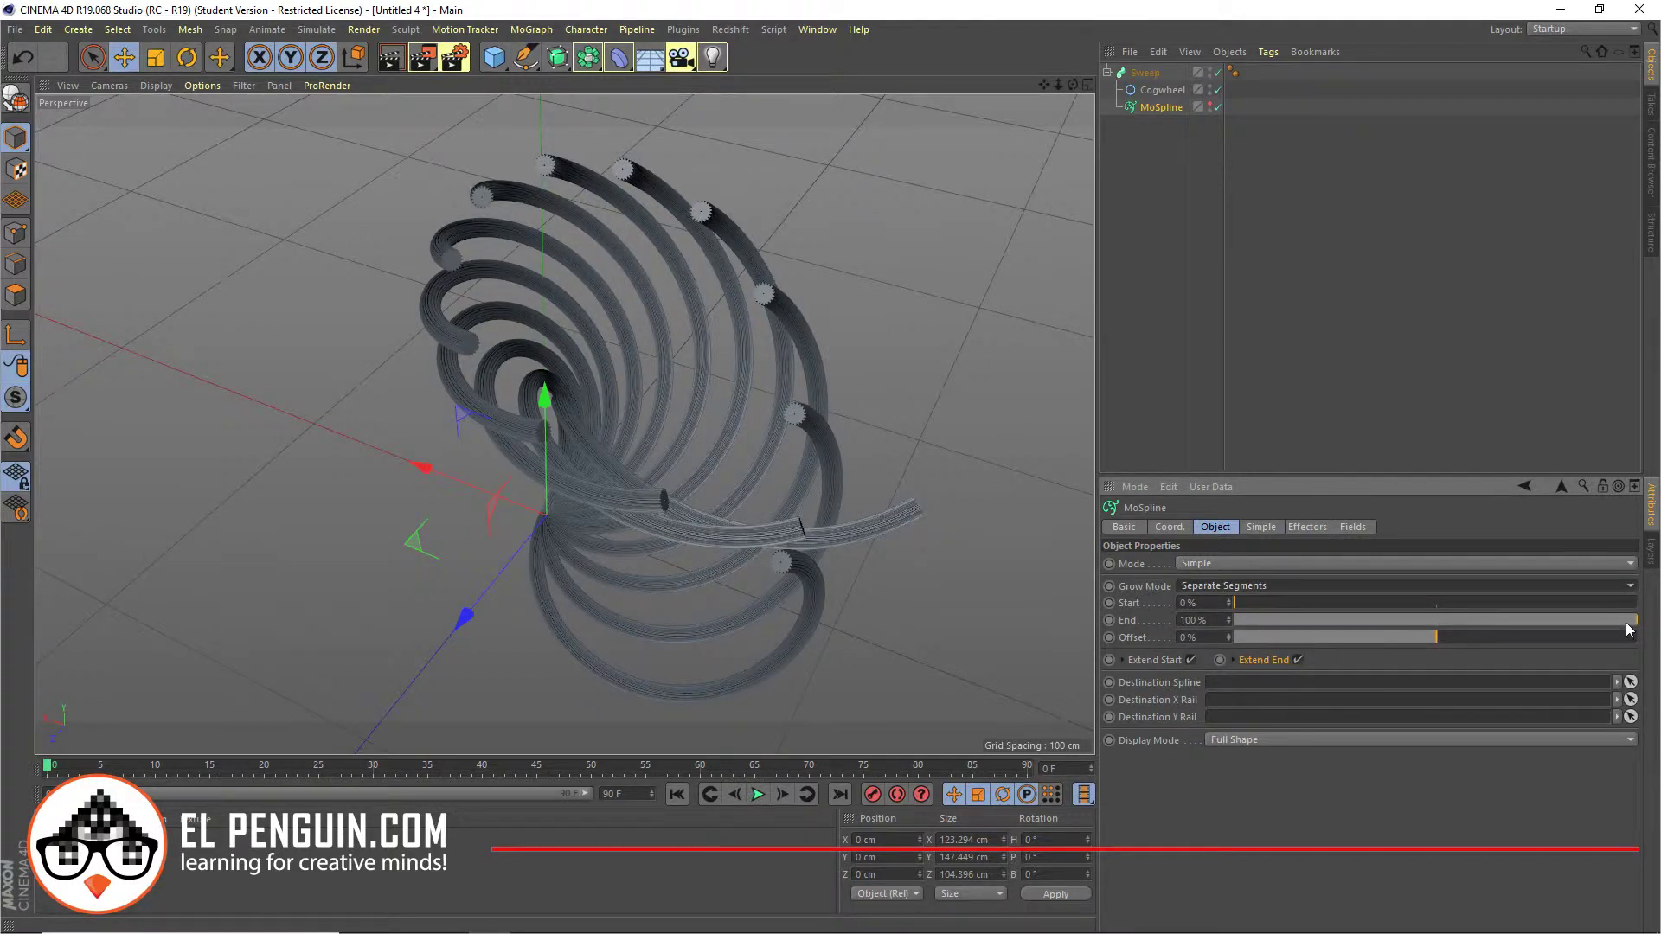
pyautogui.moveTo(1625, 622)
pyautogui.mouseDown()
pyautogui.moveTo(1288, 625)
pyautogui.moveTo(1642, 597)
pyautogui.mouseUp()
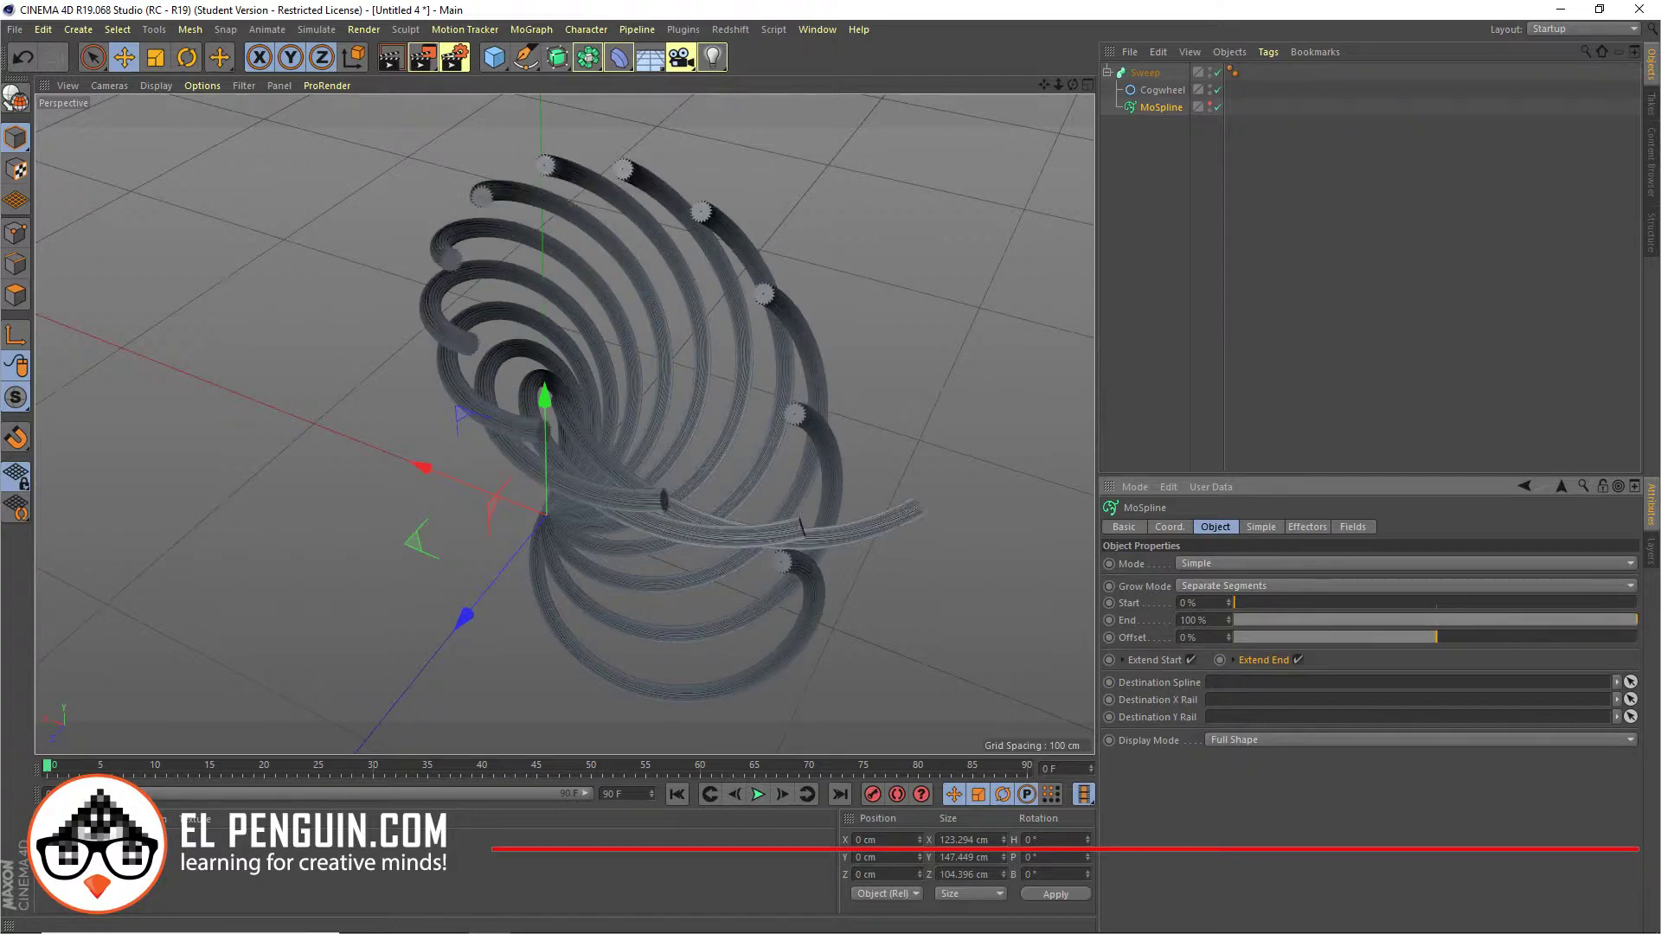
pyautogui.keyDown('alt'); pyautogui.moveTo(845, 394); pyautogui.dragTo(663, 360); pyautogui.keyUp('alt')
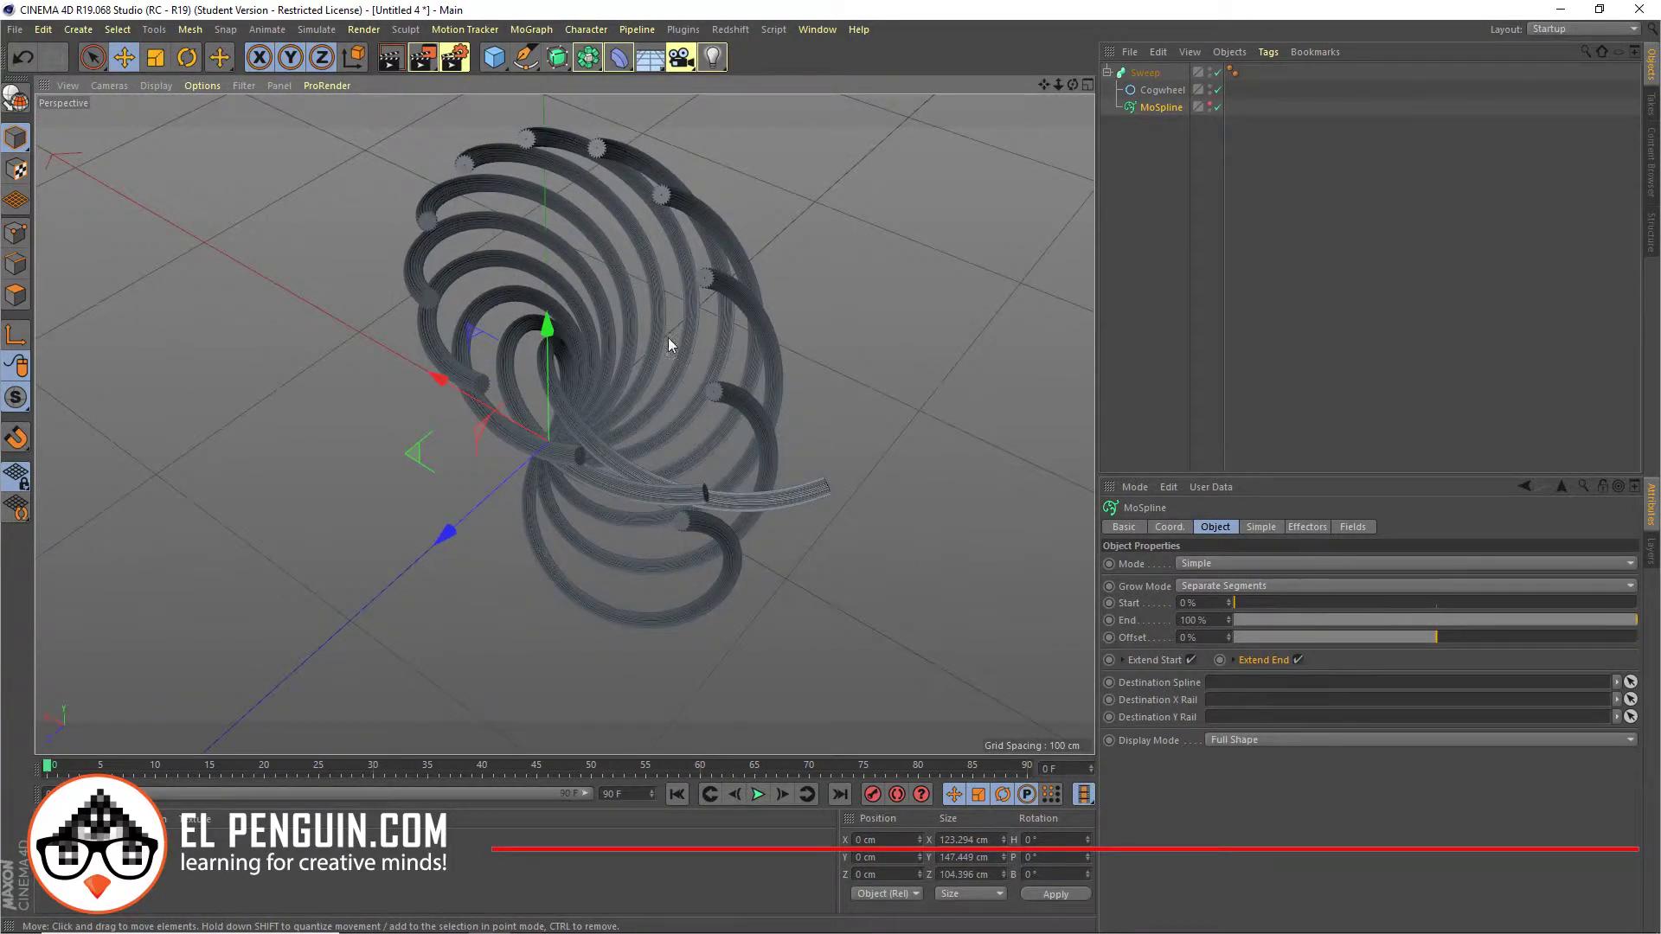
# Add an Inverse Volumetric light coloured blue at H 218°, S 76 %
pyautogui.click(712, 57)
pyautogui.click(1228, 721)
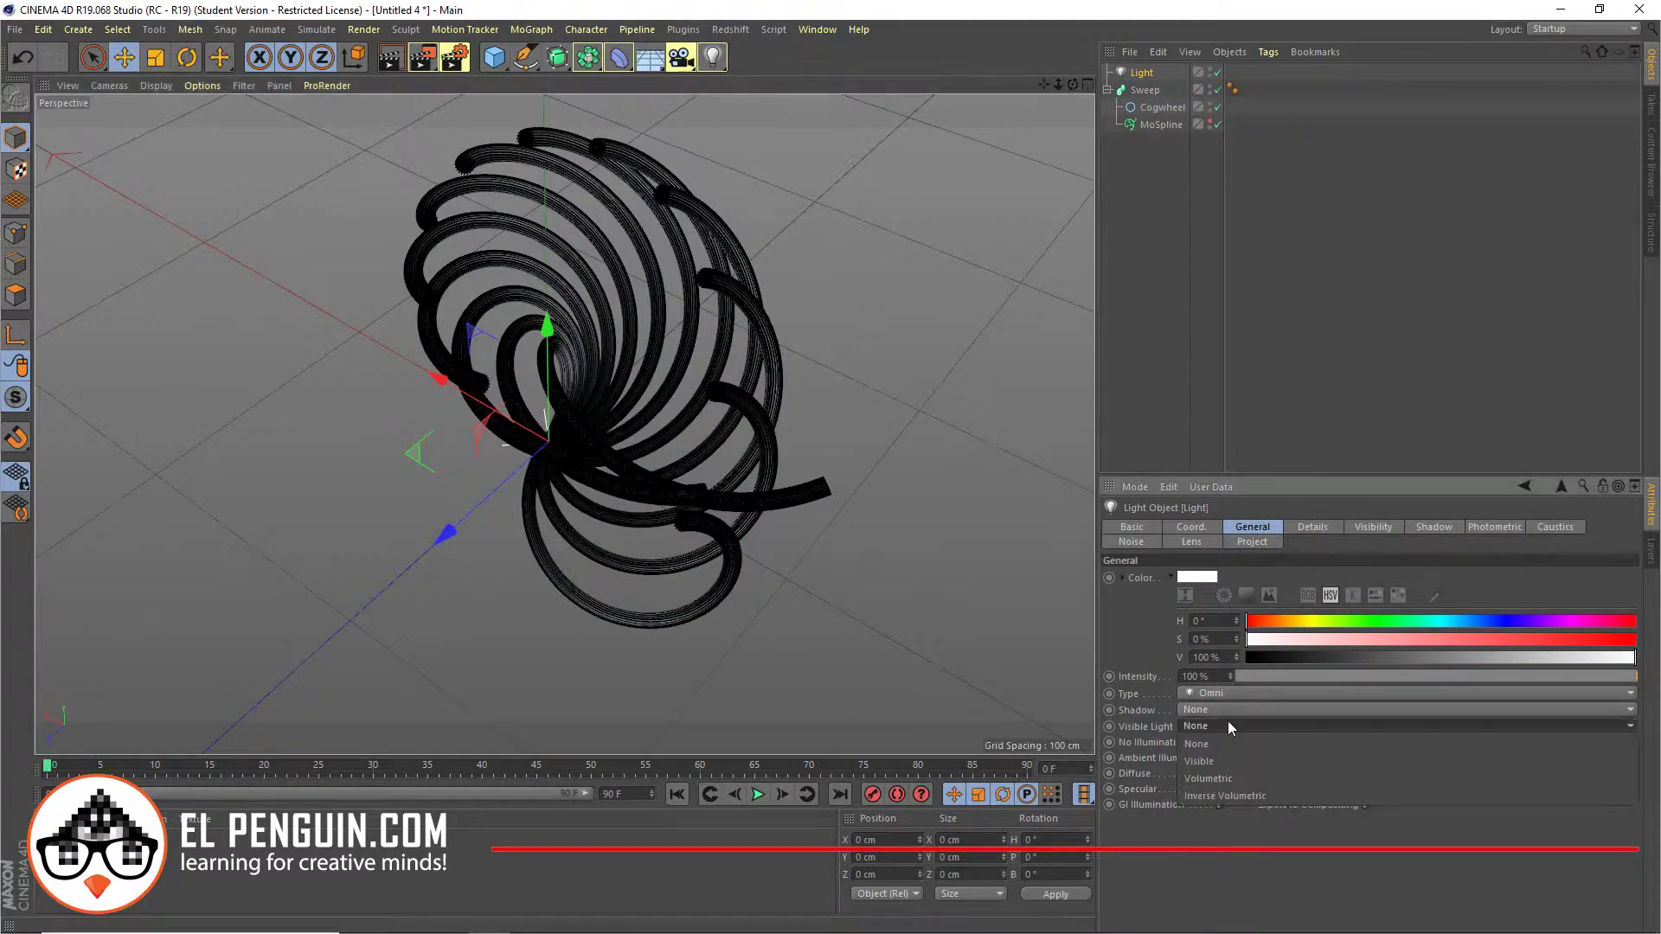
pyautogui.click(1216, 796)
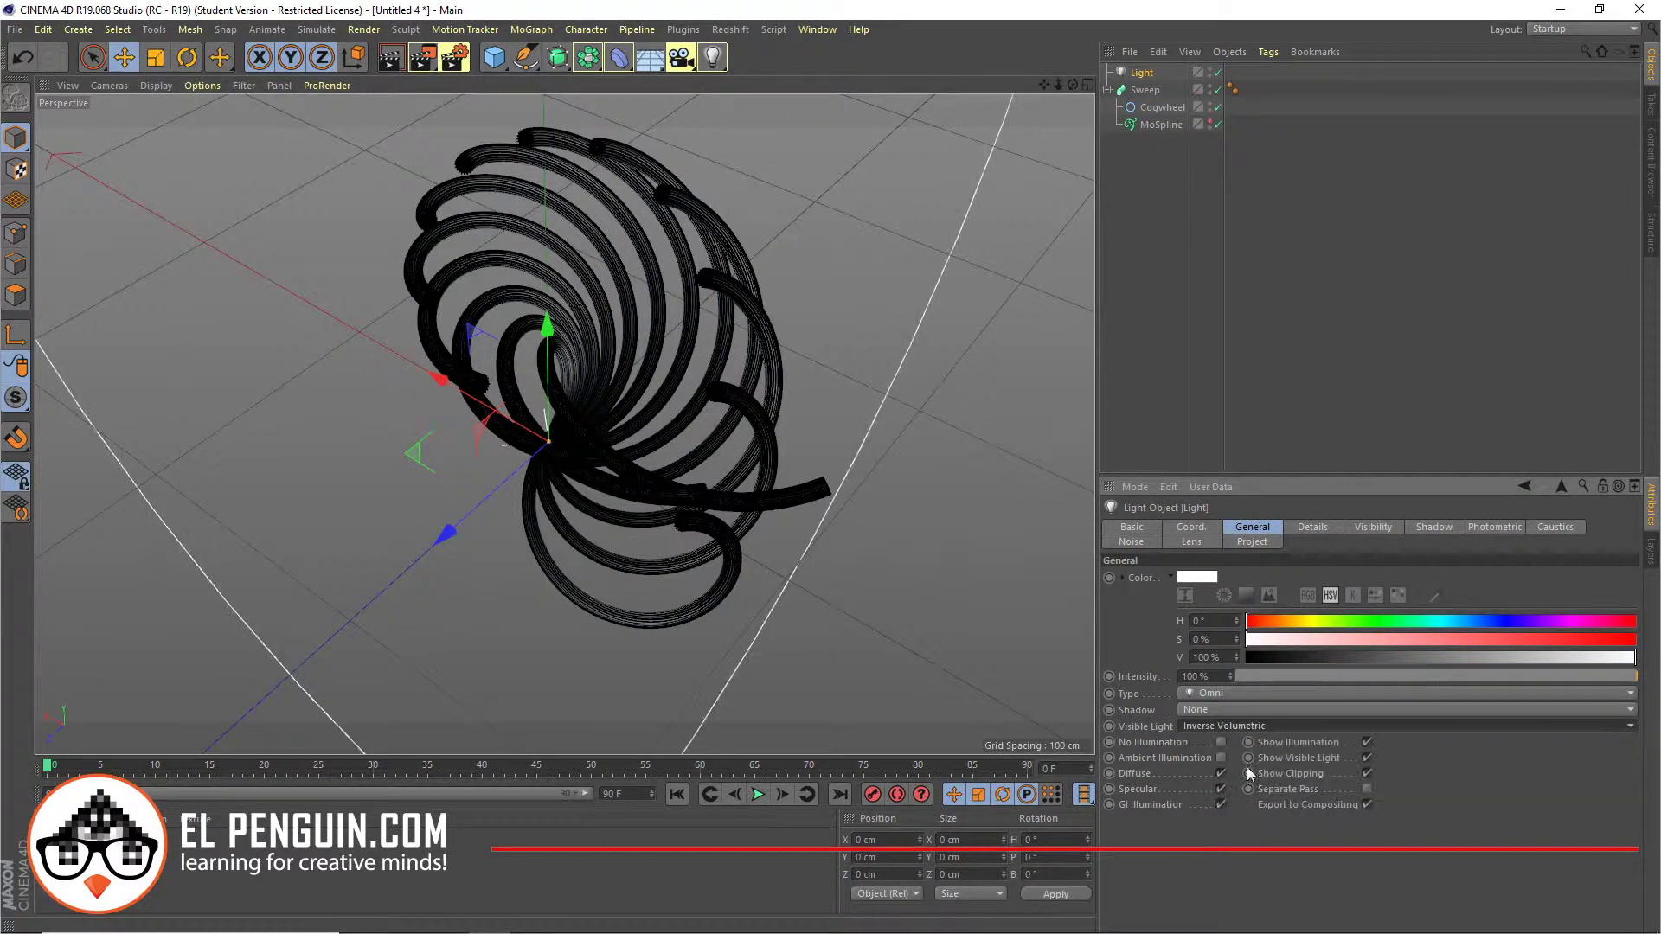
pyautogui.click(1483, 622)
pyautogui.click(1541, 640)
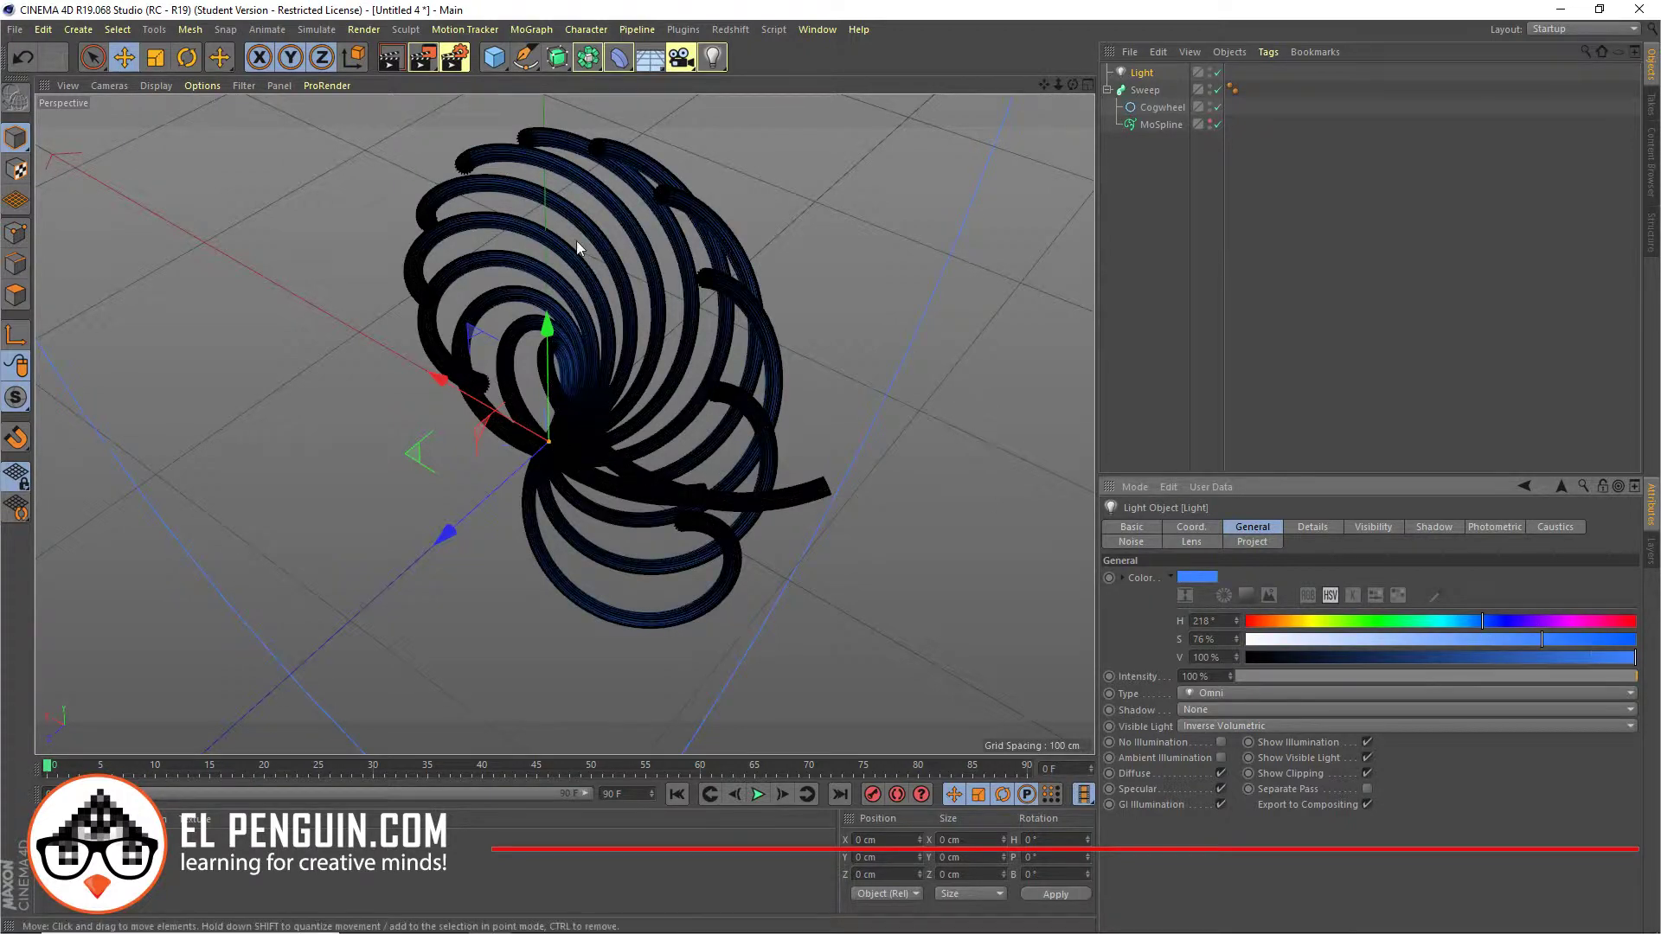
# Shrink the light's glow radius around the spiral and render the view
pyautogui.scroll(-5, 578, 248)
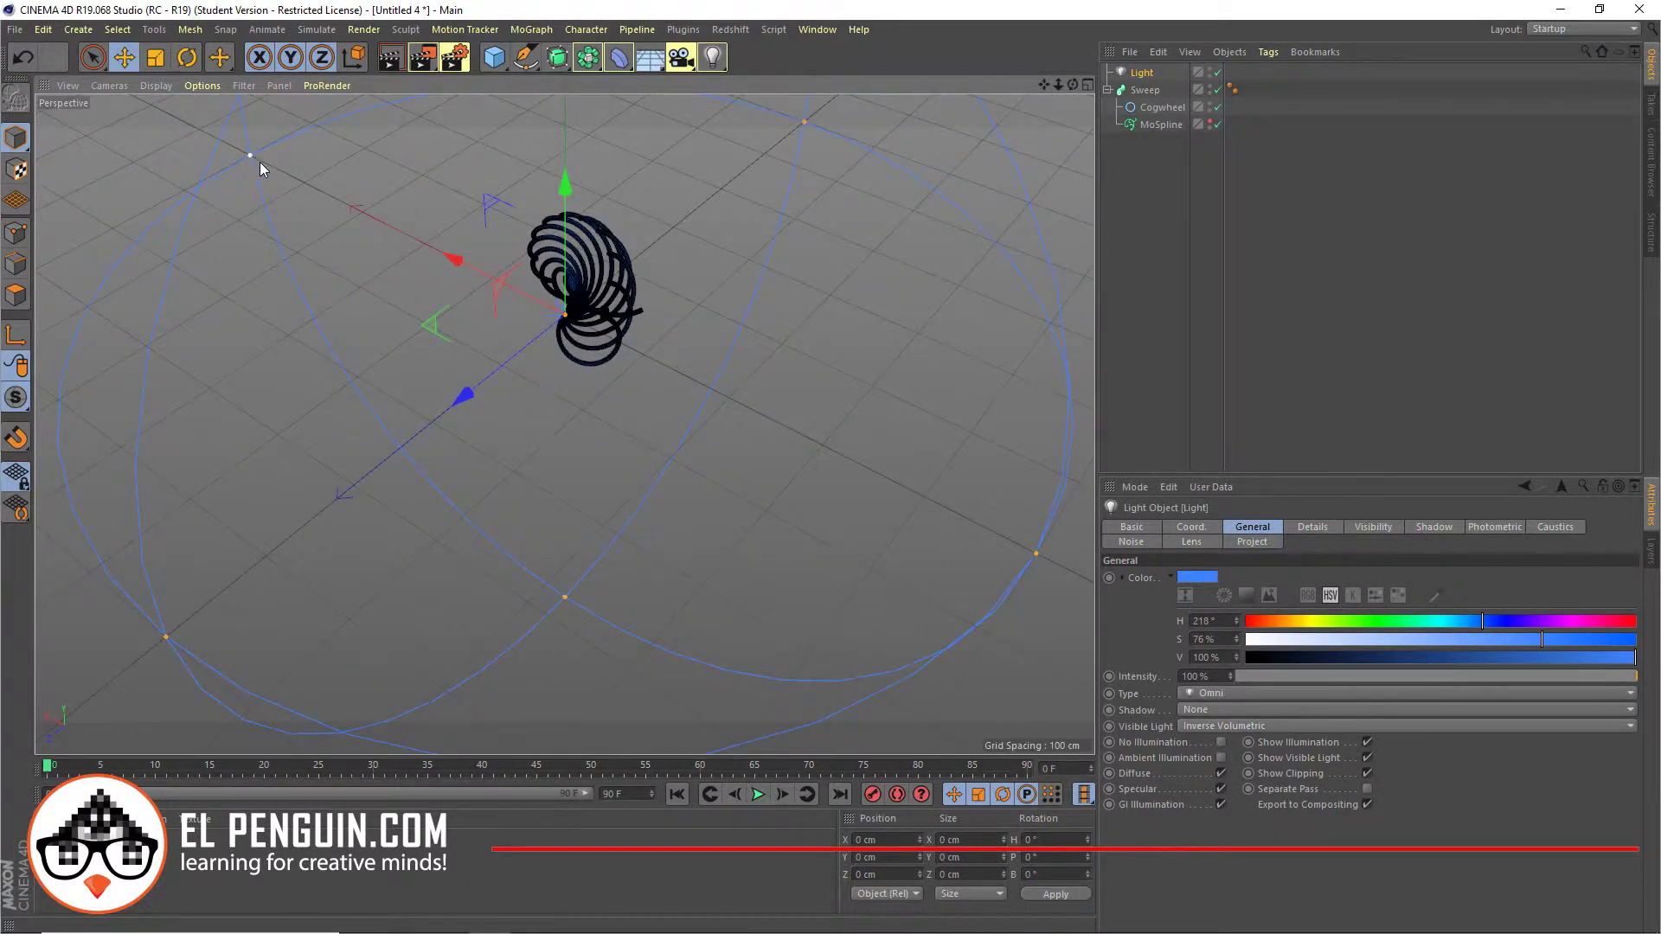
pyautogui.moveTo(260, 162); pyautogui.dragTo(487, 242)
pyautogui.scroll(3, 595, 277)
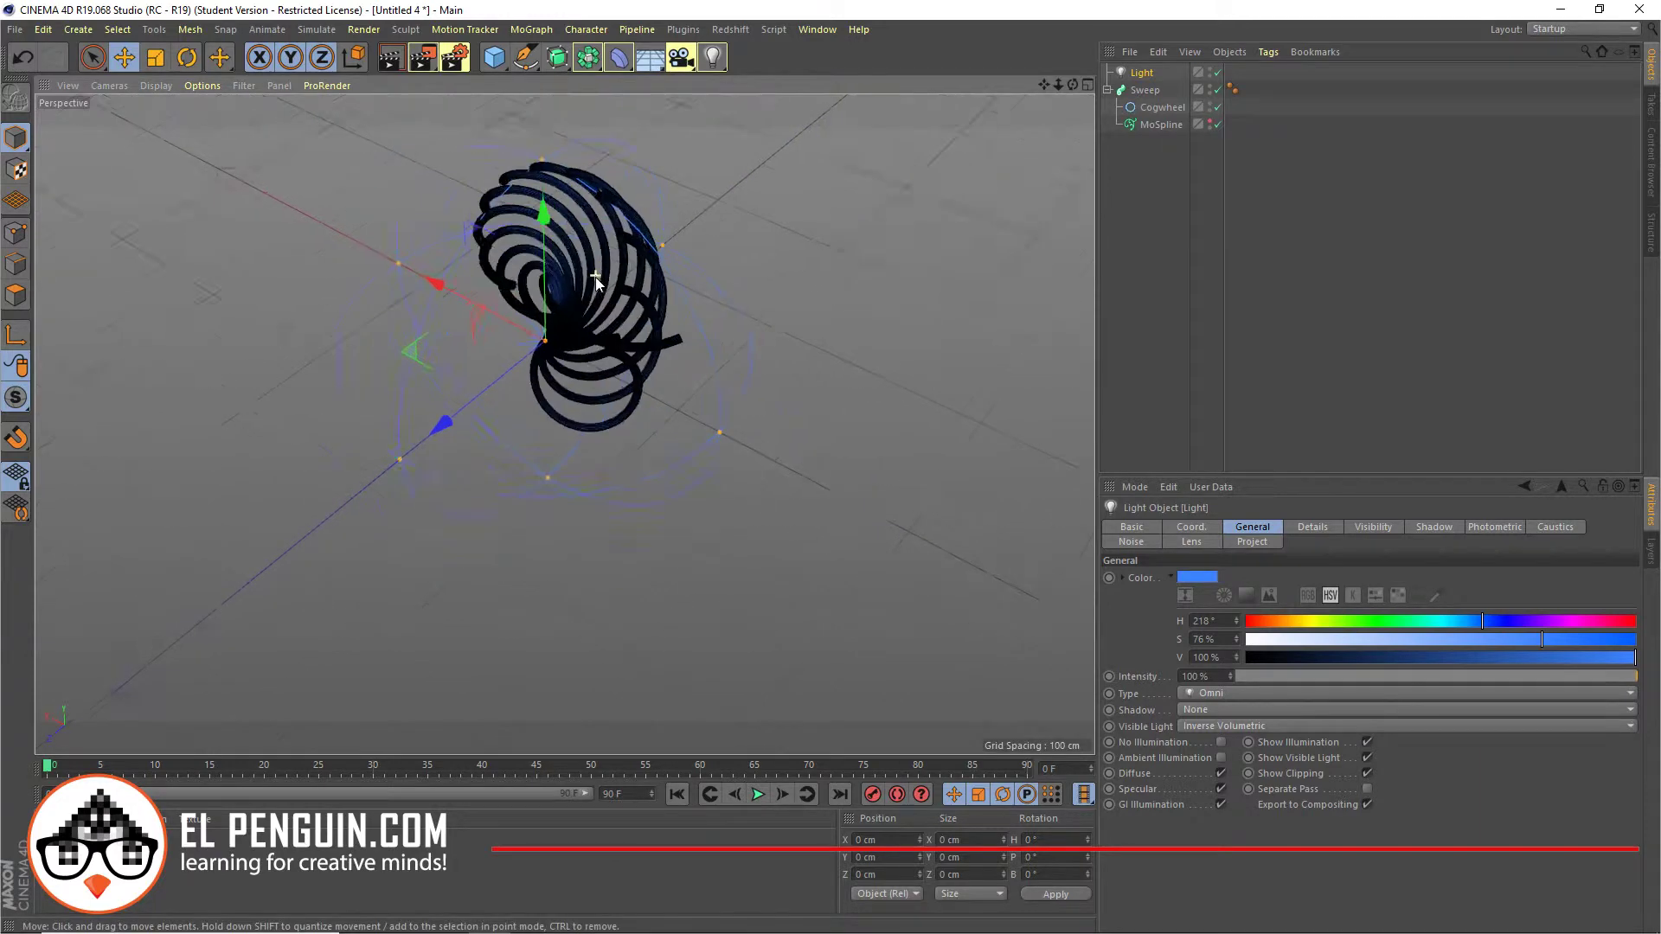
pyautogui.scroll(4, 595, 277)
pyautogui.scroll(-1, 580, 303)
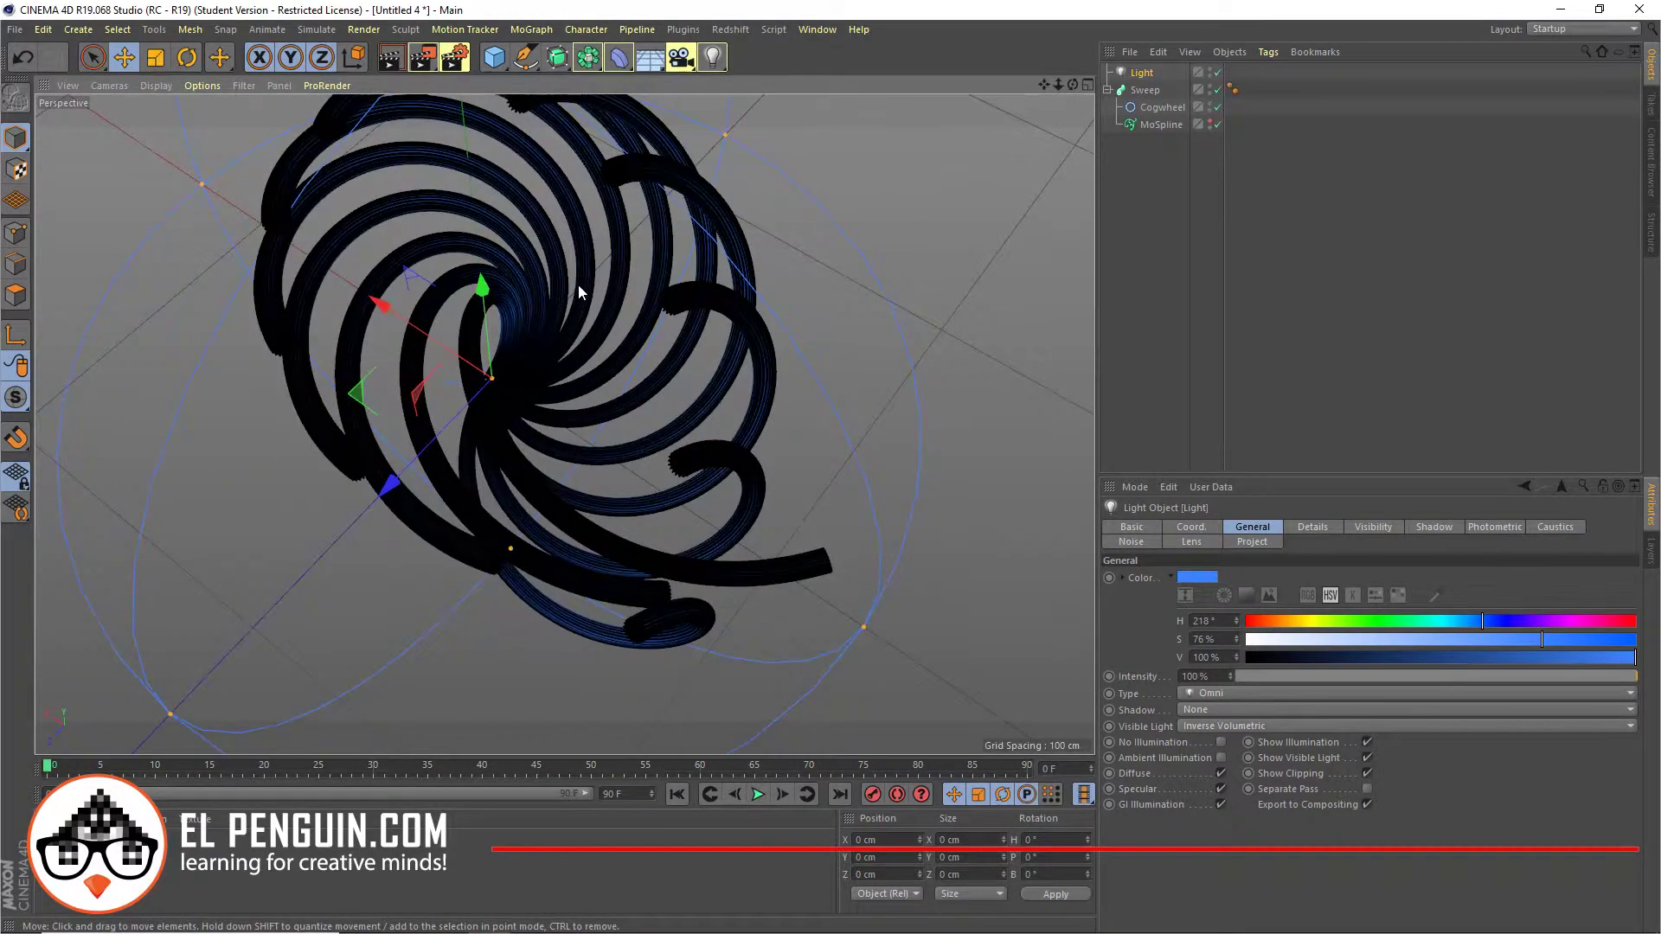
pyautogui.keyDown('alt'); pyautogui.moveTo(580, 292); pyautogui.dragTo(589, 343); pyautogui.keyUp('alt')
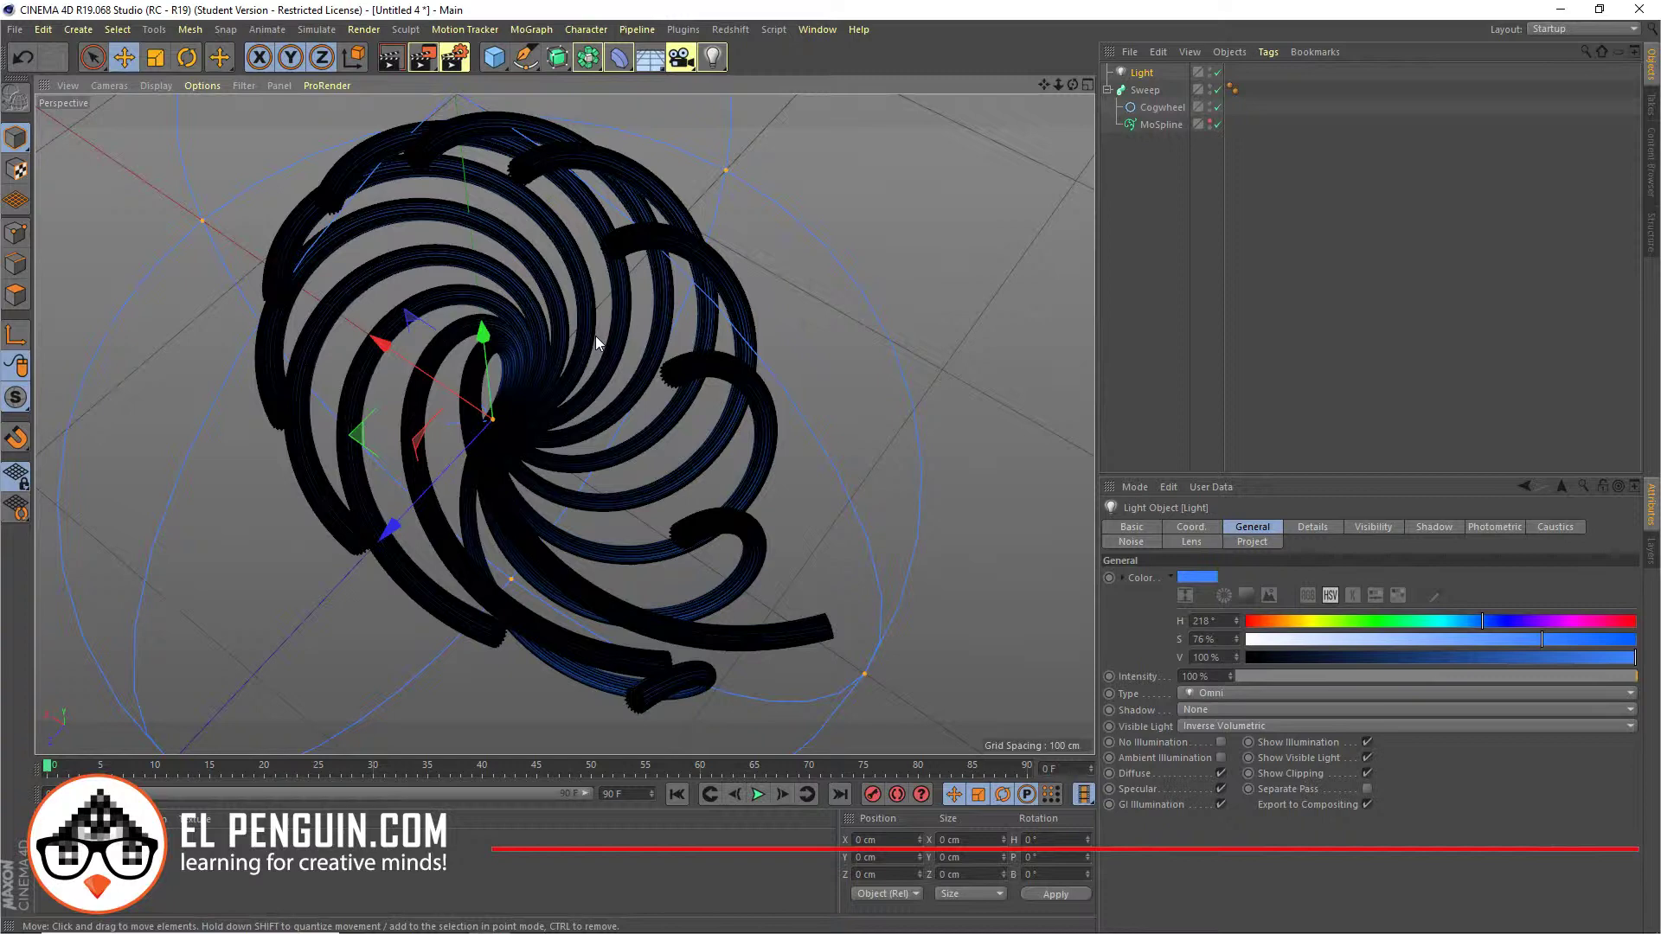
pyautogui.hotkey('shift', 'r')
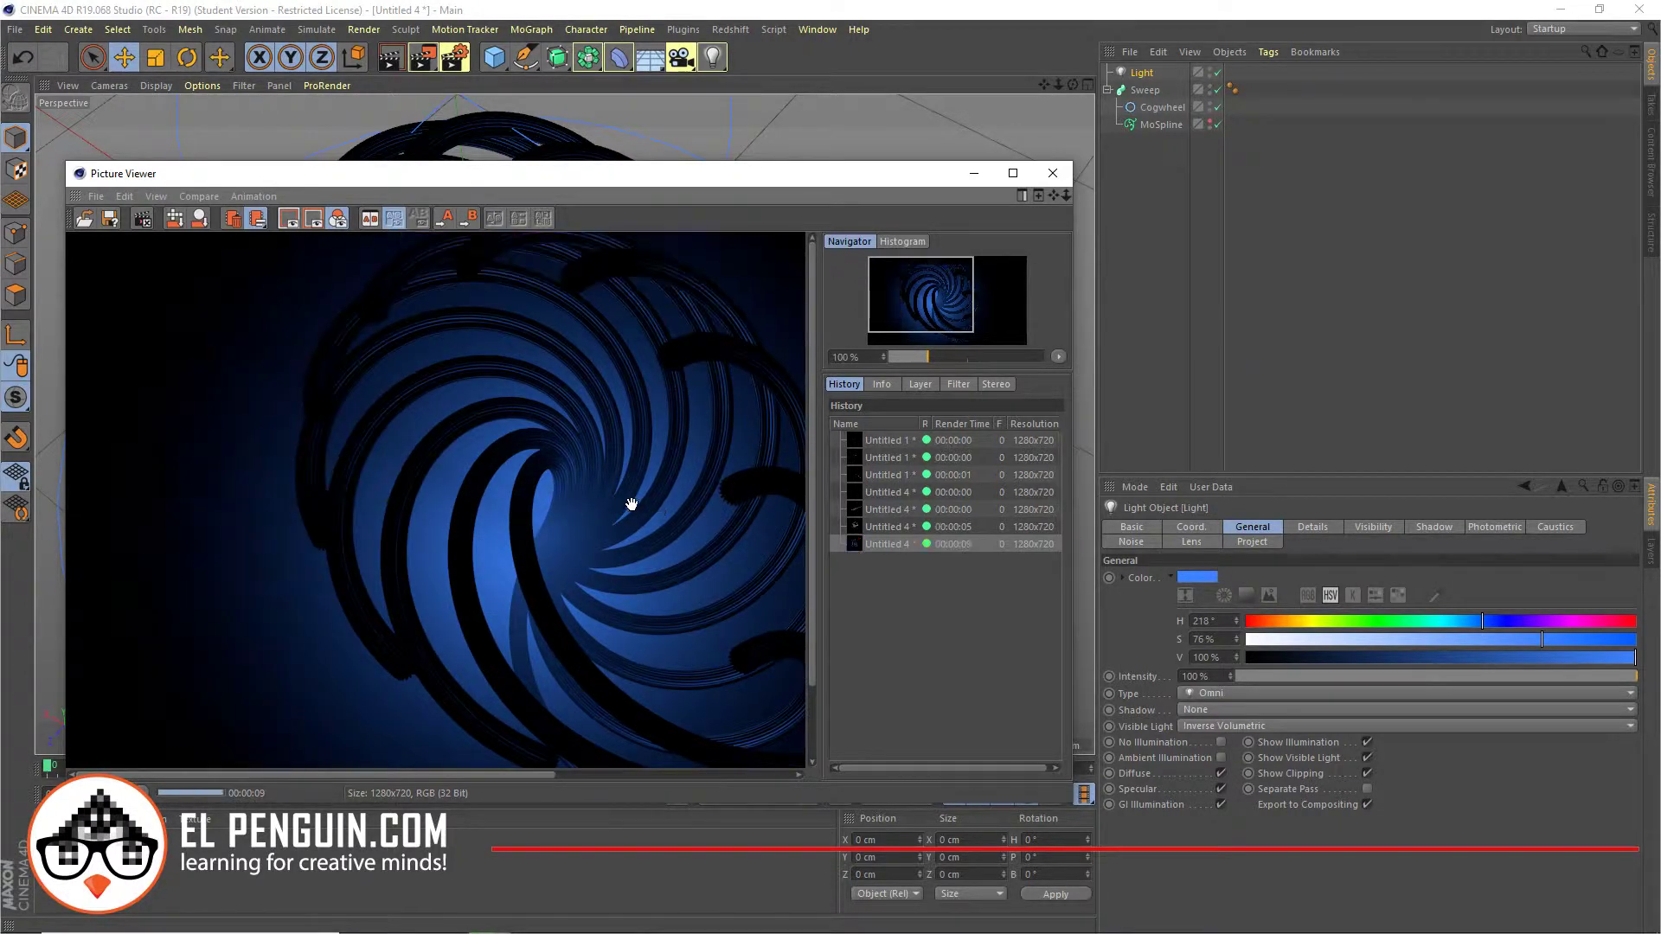
# Inspect the blue swirl render at full size in the Picture Viewer, then close it
pyautogui.moveTo(630, 494); pyautogui.dragTo(578, 483)
pyautogui.doubleClick(656, 180)
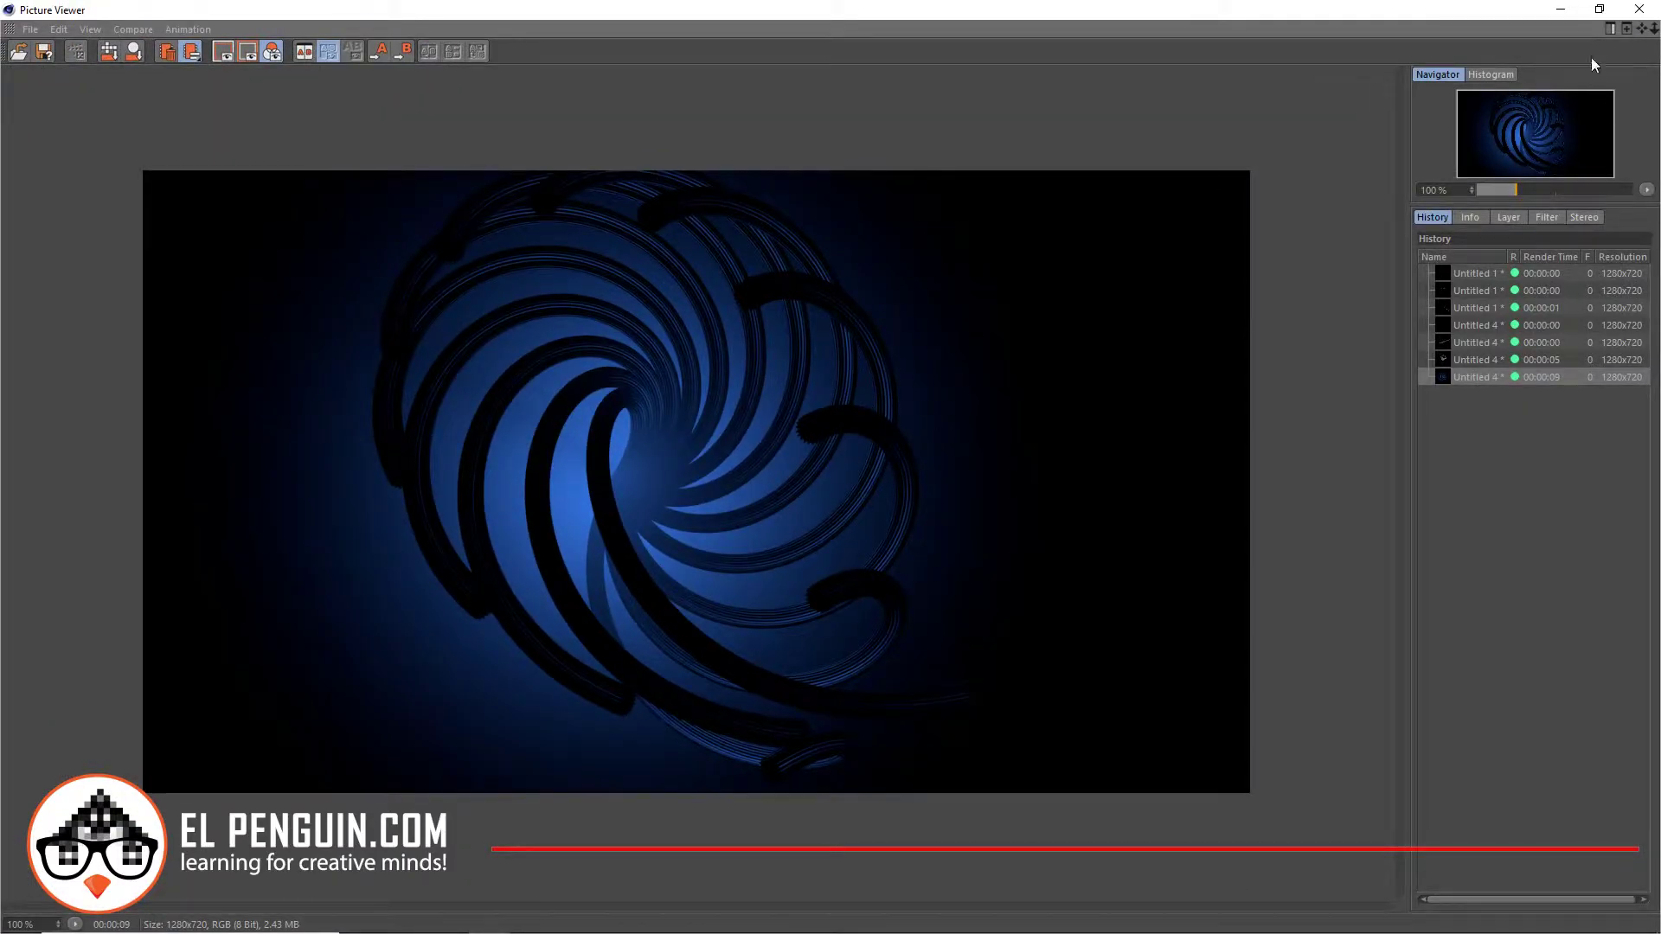
pyautogui.click(1639, 9)
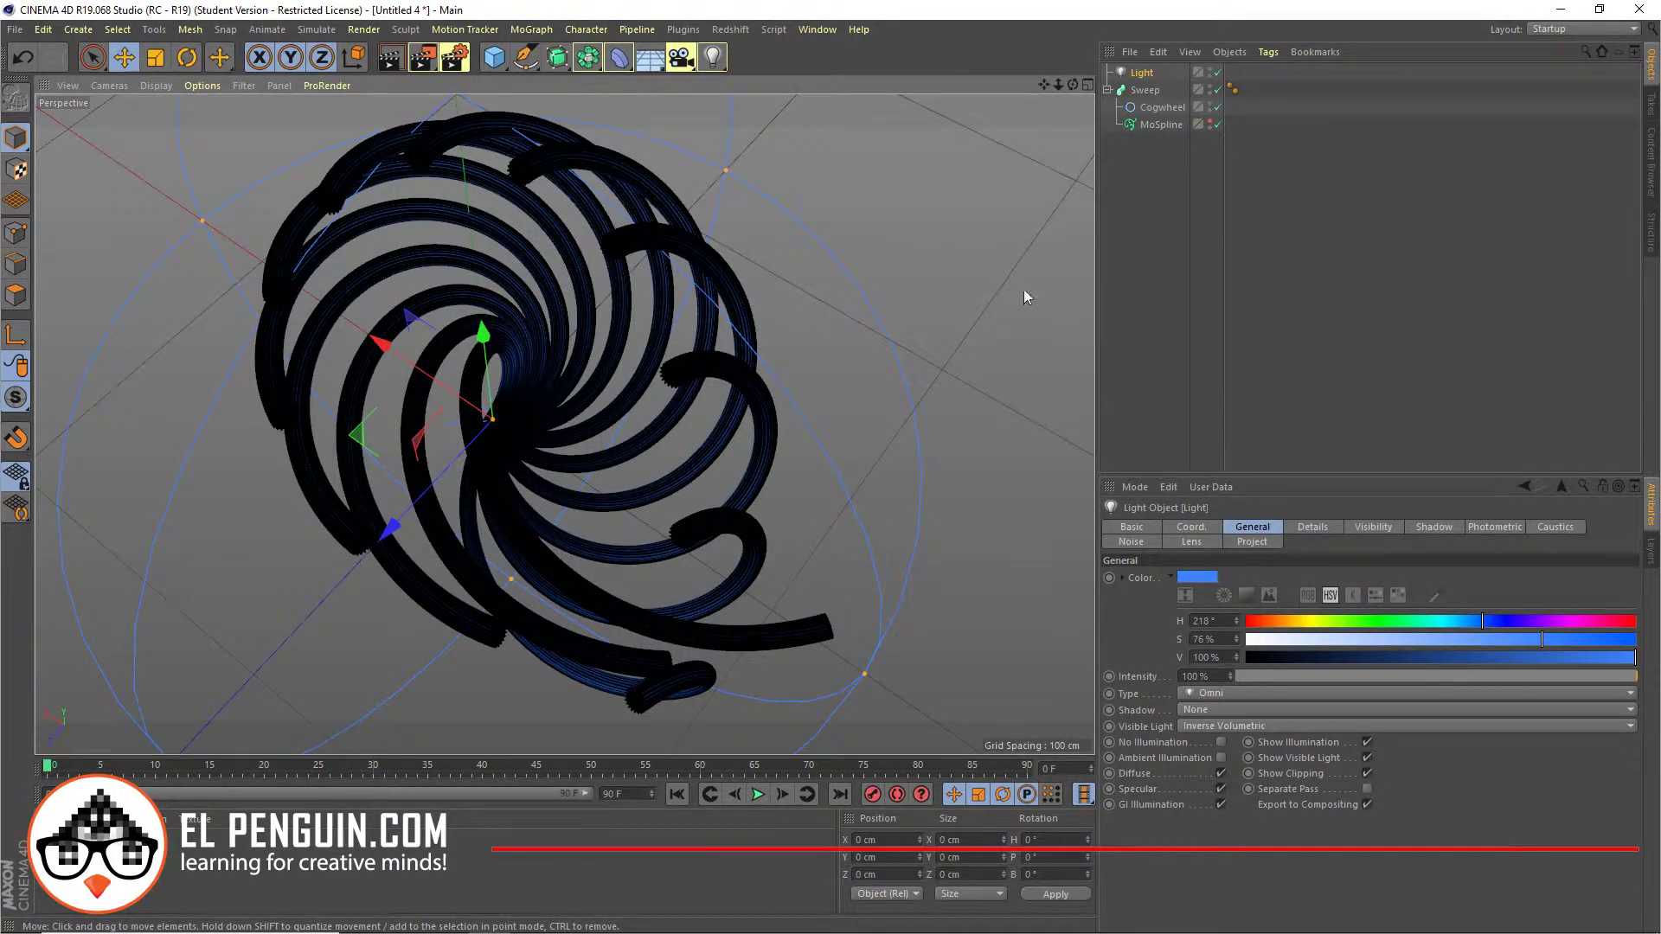
# Review the MoSpline's Simple and growth settings (Separate Segments, Start 0 %, End 100 %) while orbiting the spiral
pyautogui.keyDown('alt'); pyautogui.moveTo(1024, 289); pyautogui.dragTo(708, 346); pyautogui.keyUp('alt')
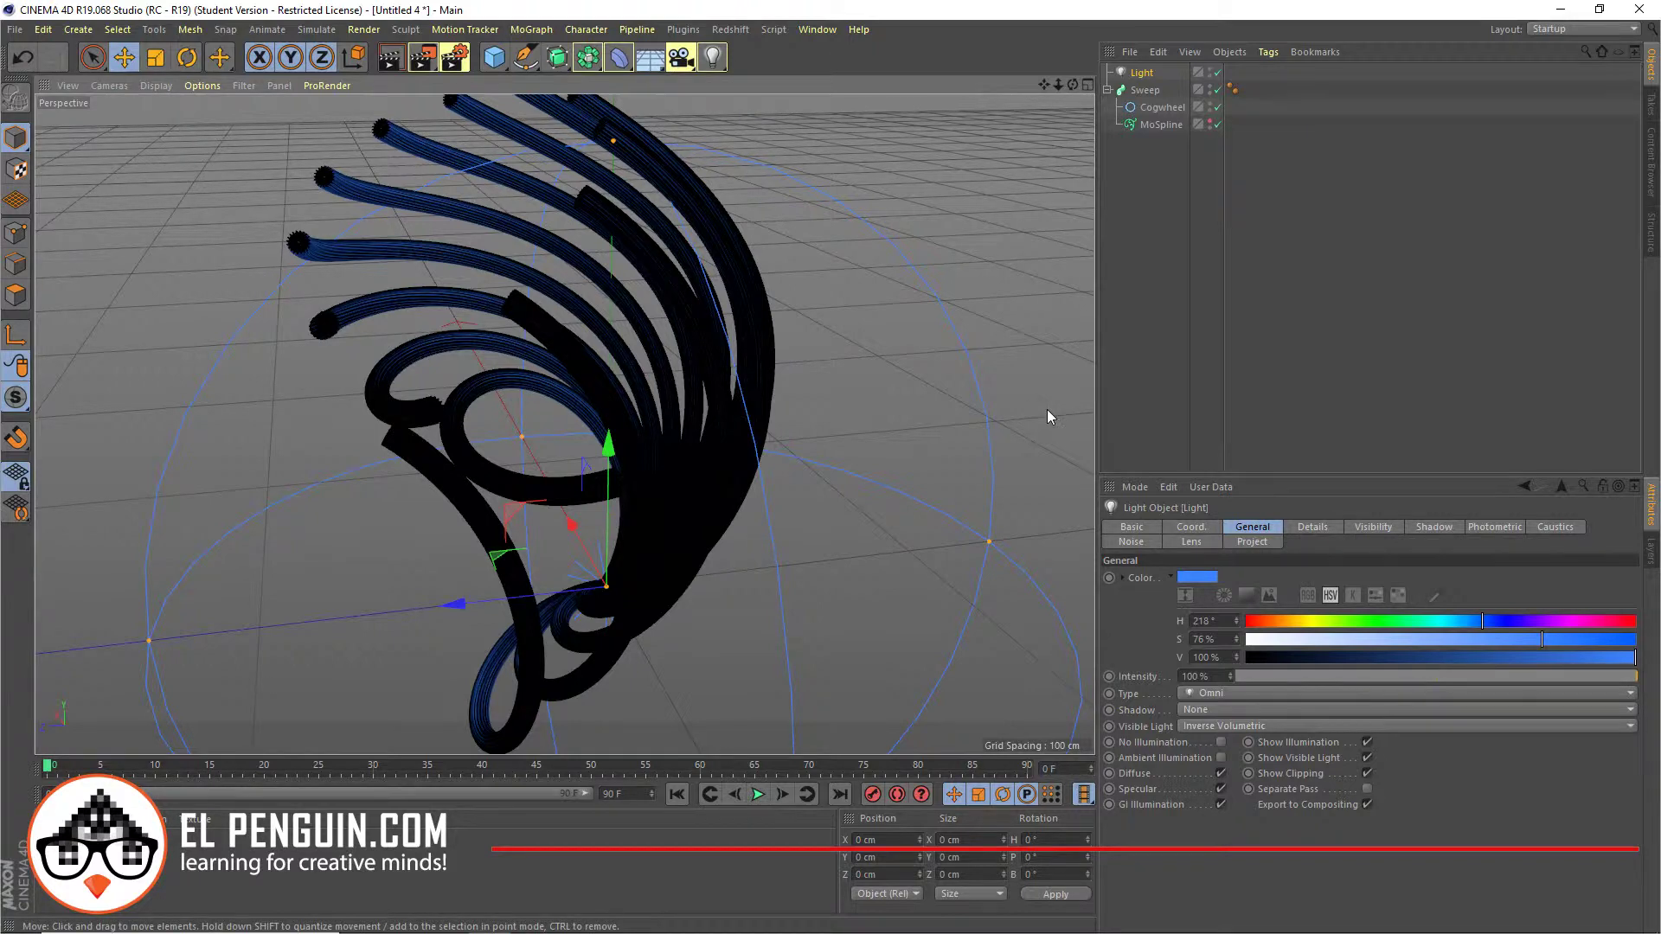
pyautogui.keyDown('alt'); pyautogui.moveTo(1047, 417); pyautogui.dragTo(837, 307); pyautogui.keyUp('alt')
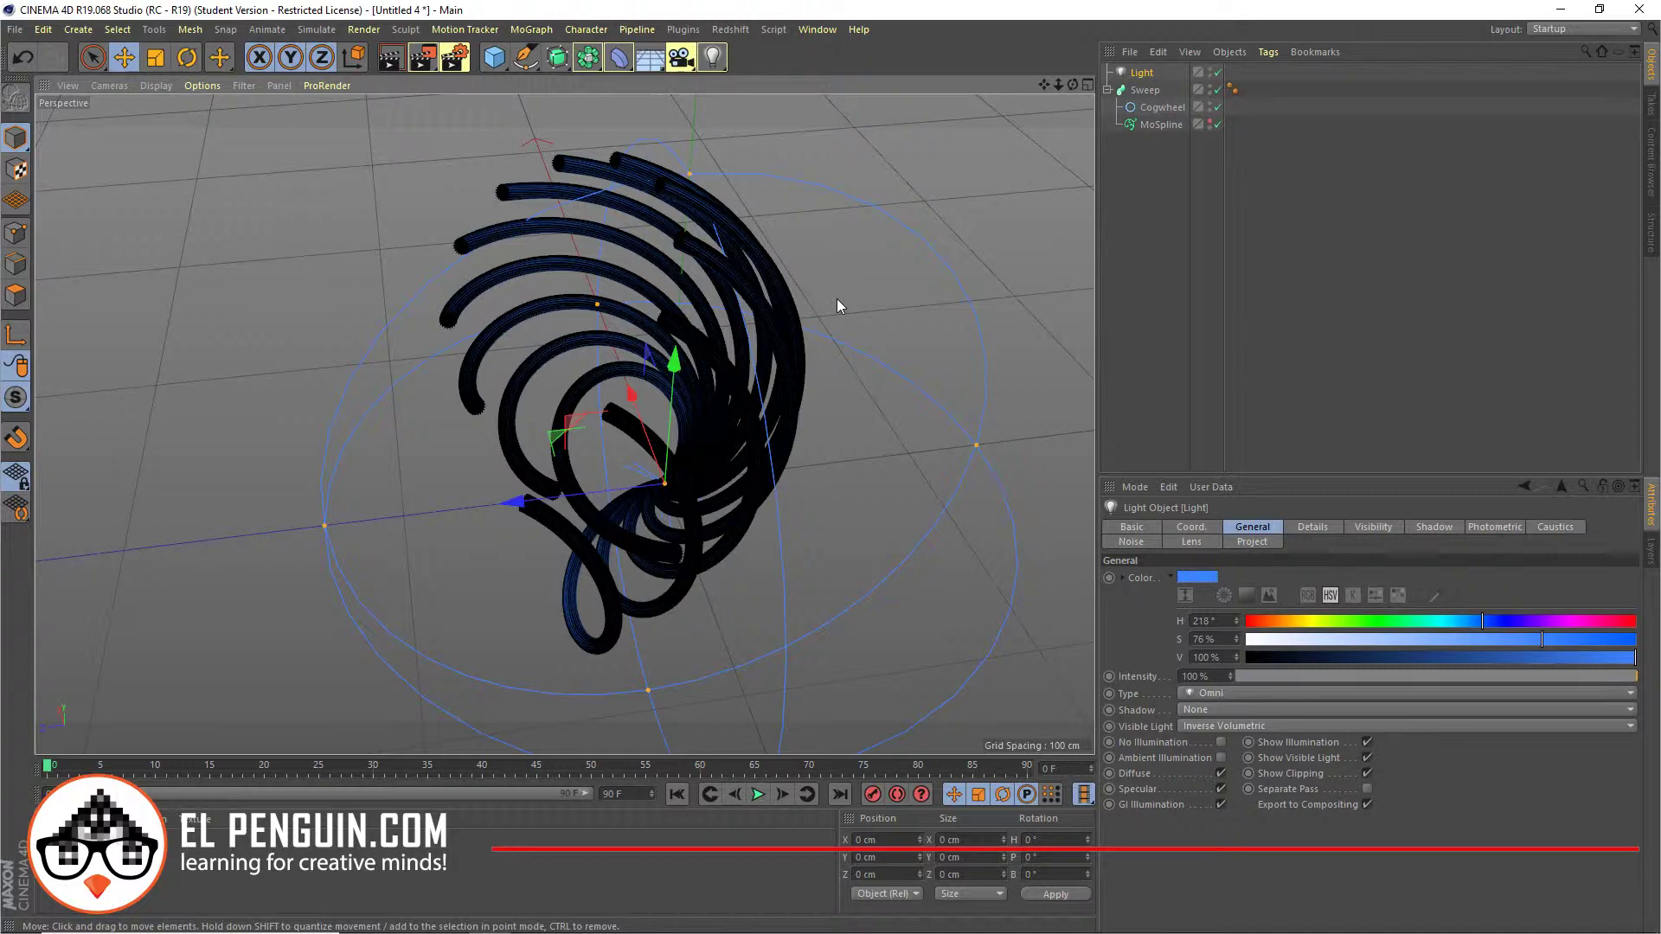
pyautogui.click(1165, 127)
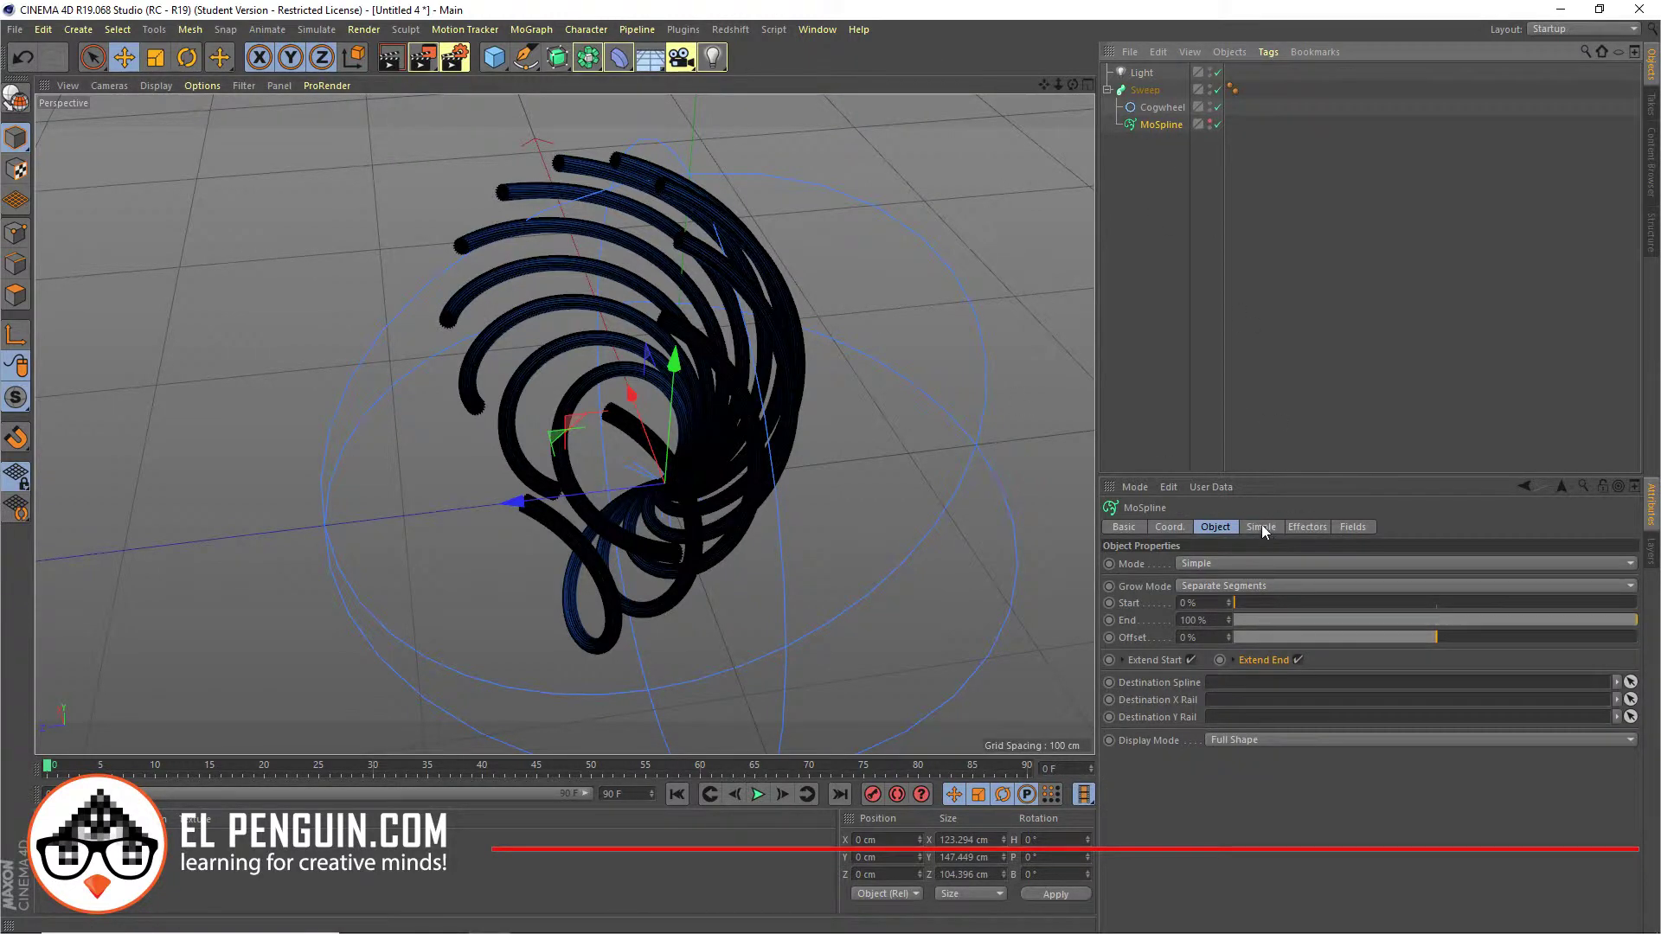
pyautogui.click(1262, 526)
pyautogui.click(1215, 528)
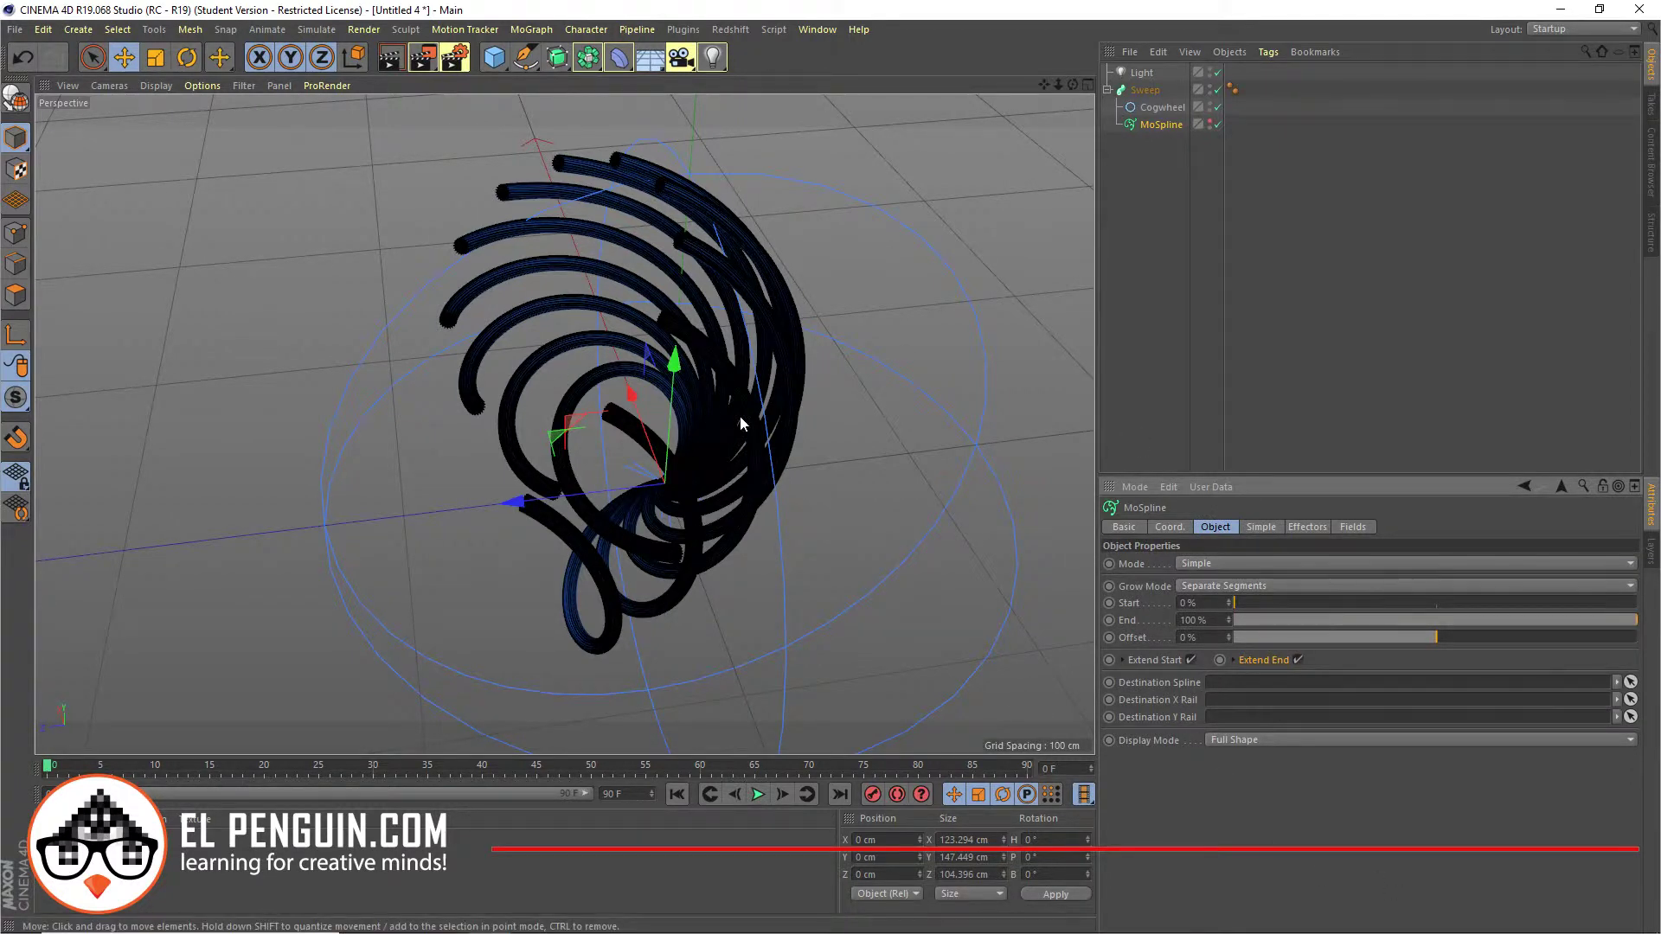
pyautogui.keyDown('alt'); pyautogui.moveTo(500, 435); pyautogui.dragTo(684, 463); pyautogui.keyUp('alt')
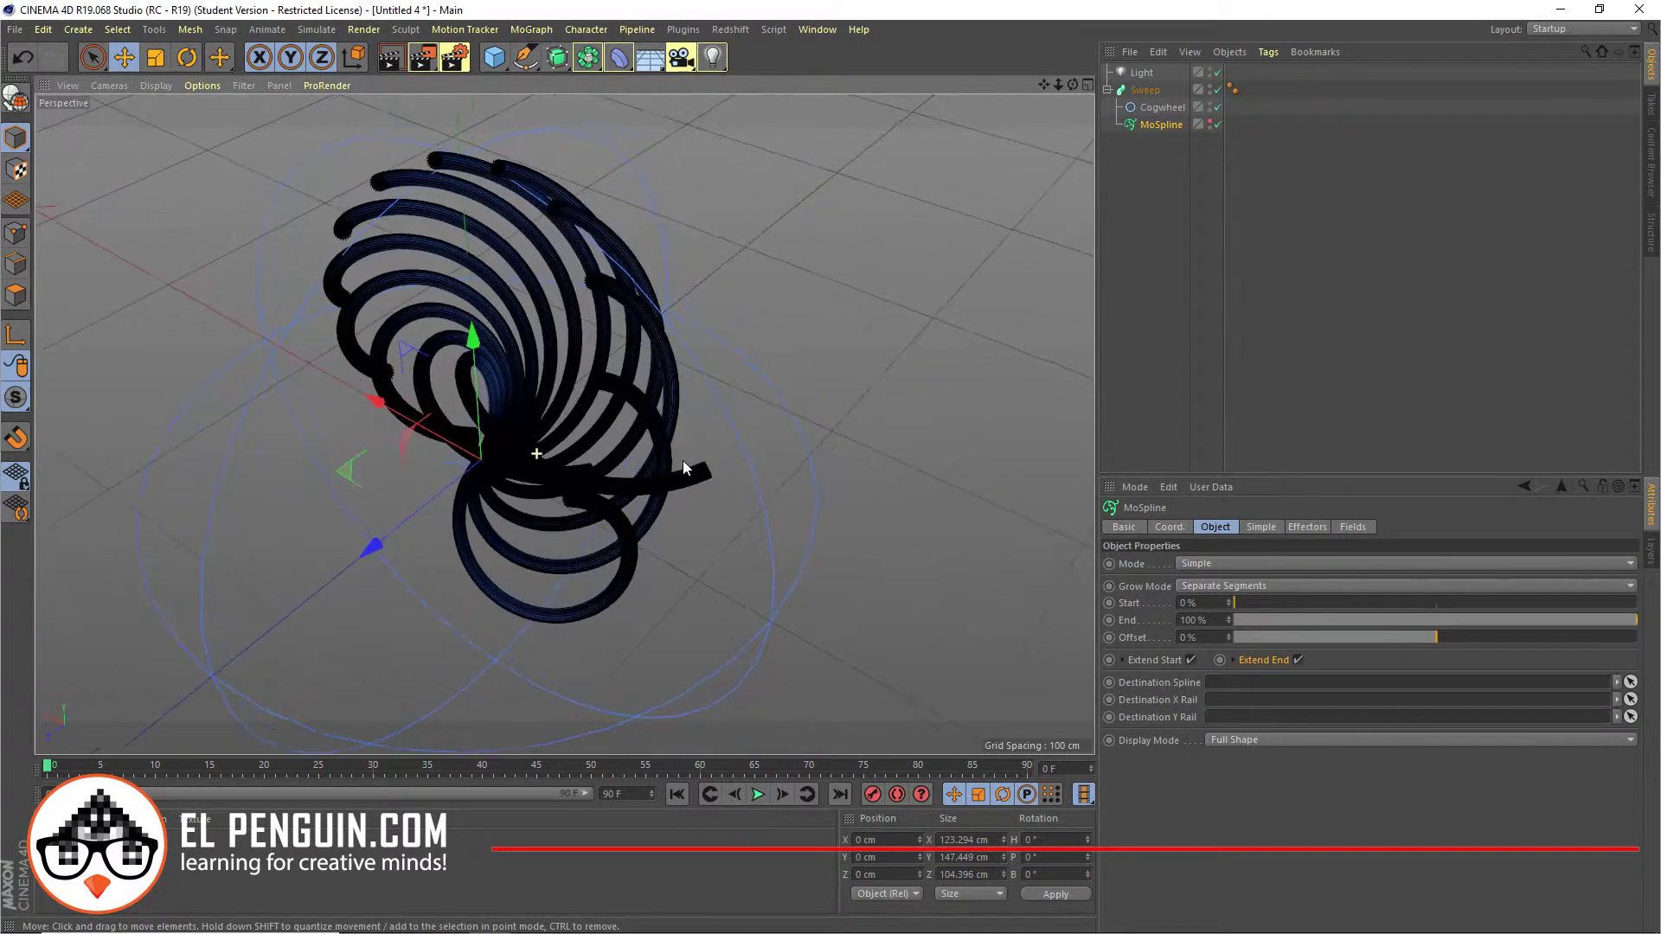
pyautogui.keyDown('alt'); pyautogui.moveTo(706, 376); pyautogui.dragTo(758, 371); pyautogui.keyUp('alt')
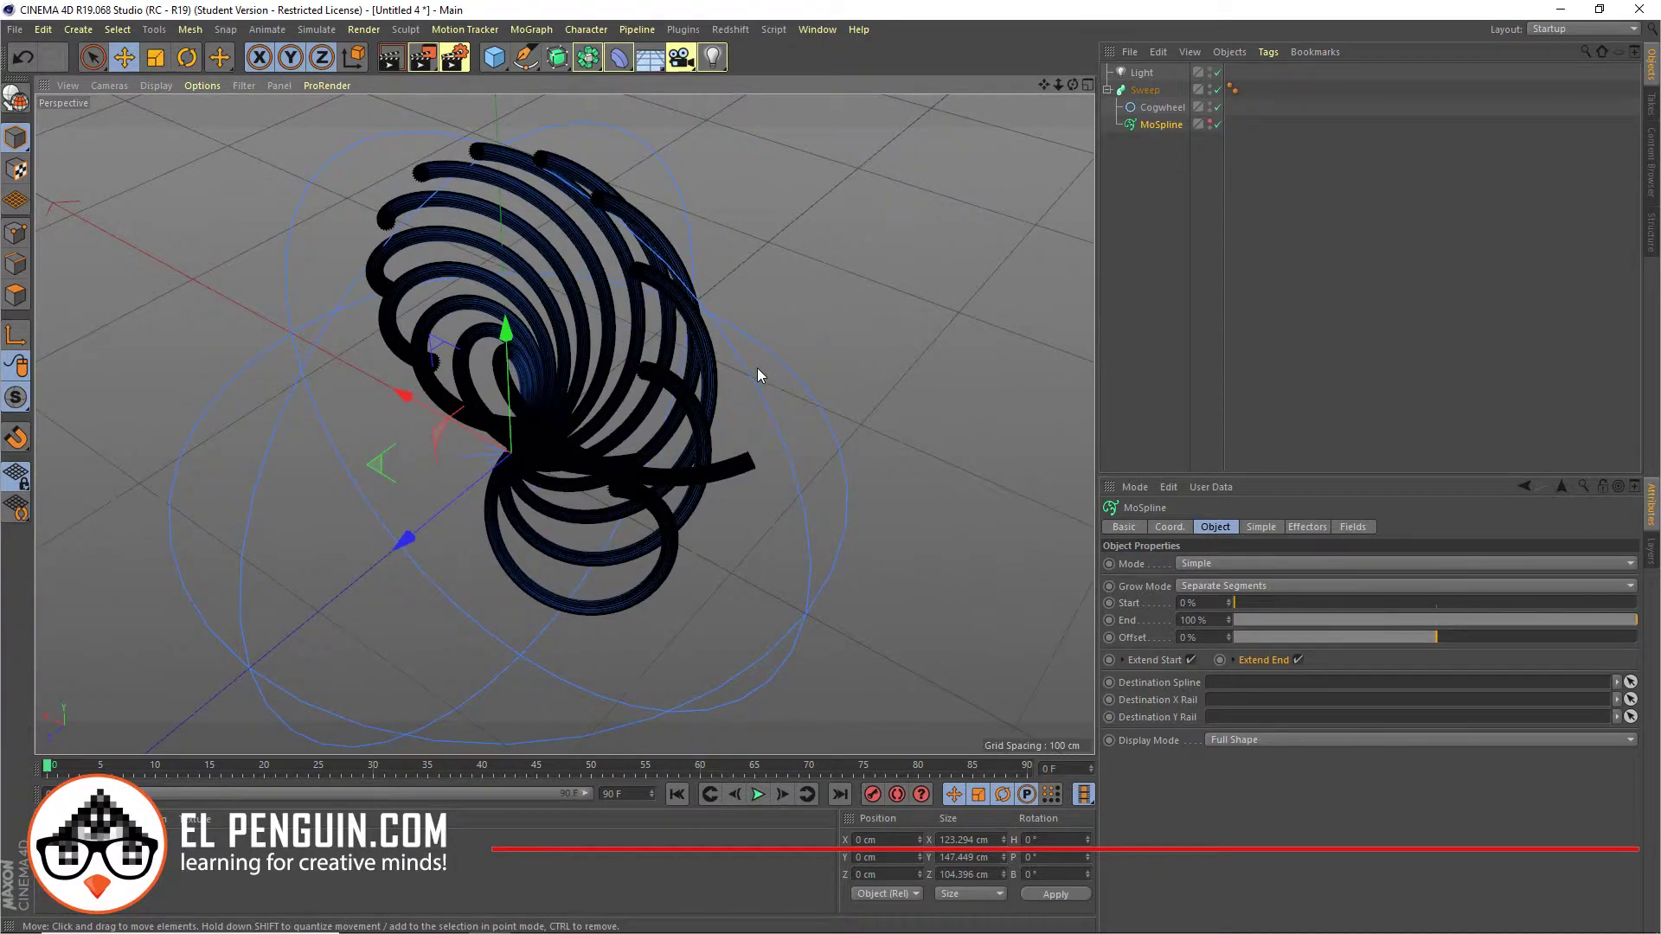